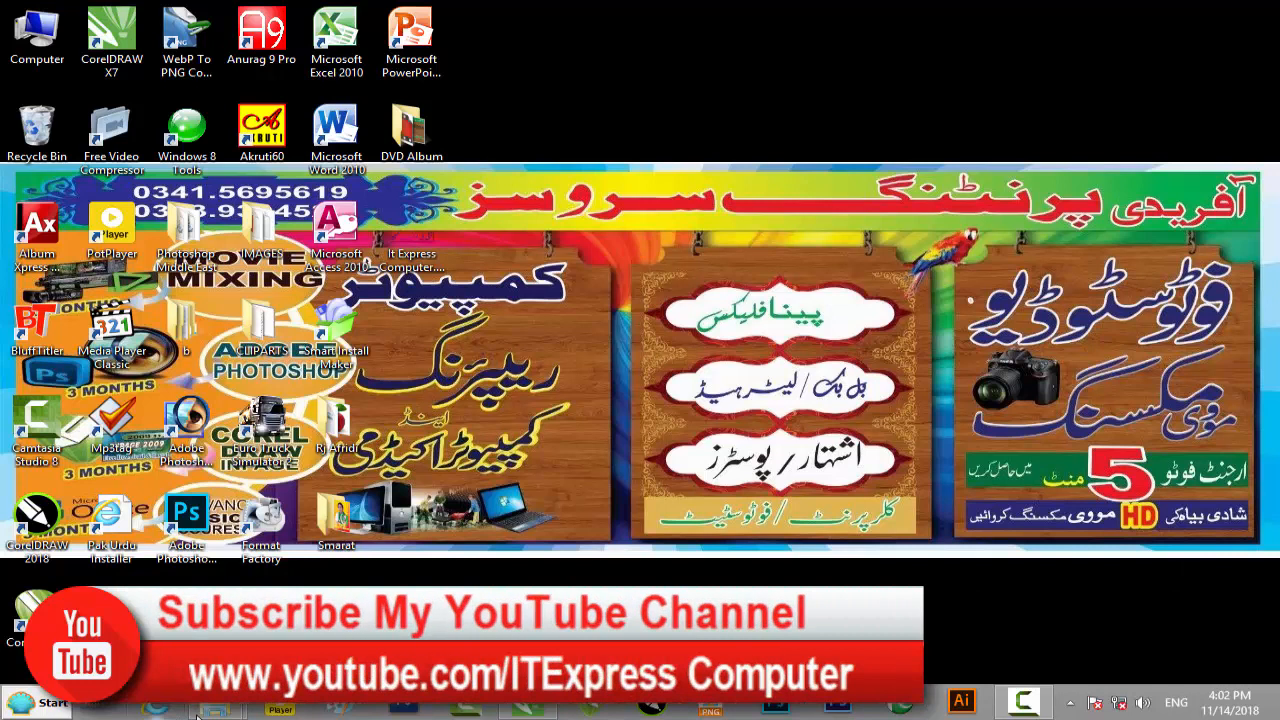
Open the reference image fruit commission agent.jpg, examine the finished banner design and close it
mouse_move(225, 712)
left_click(345, 575)
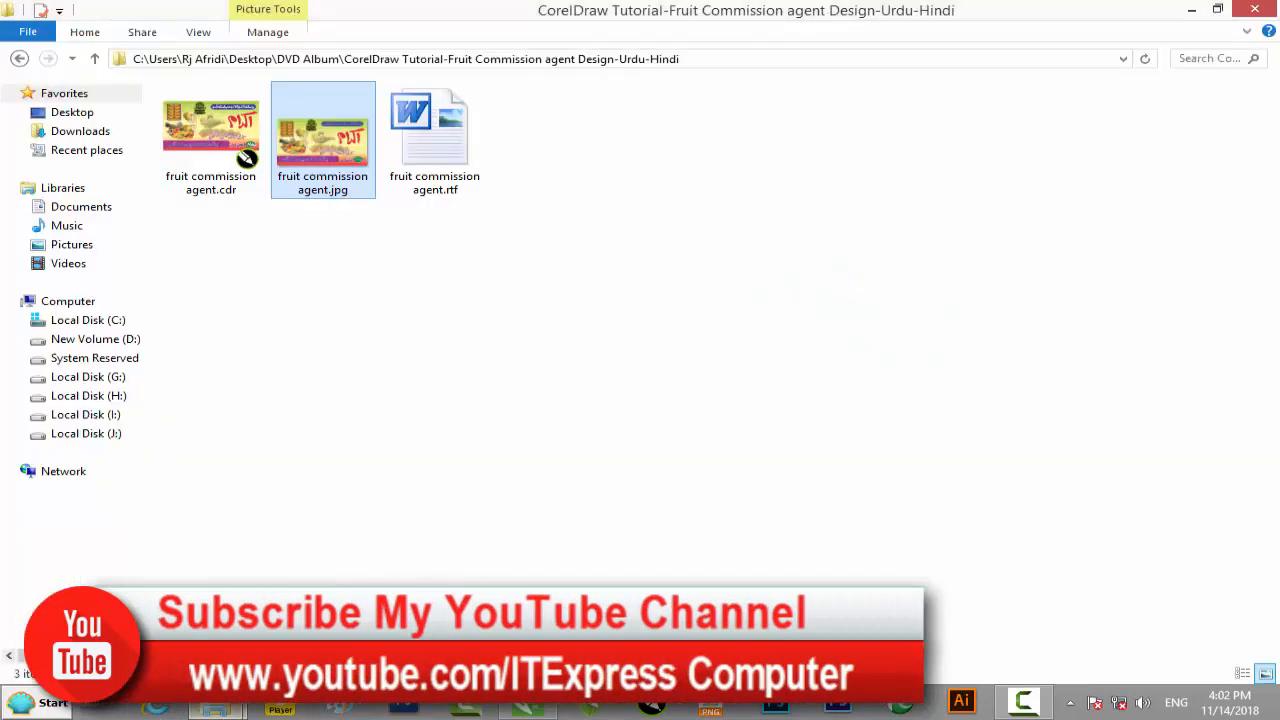
double_click(328, 190)
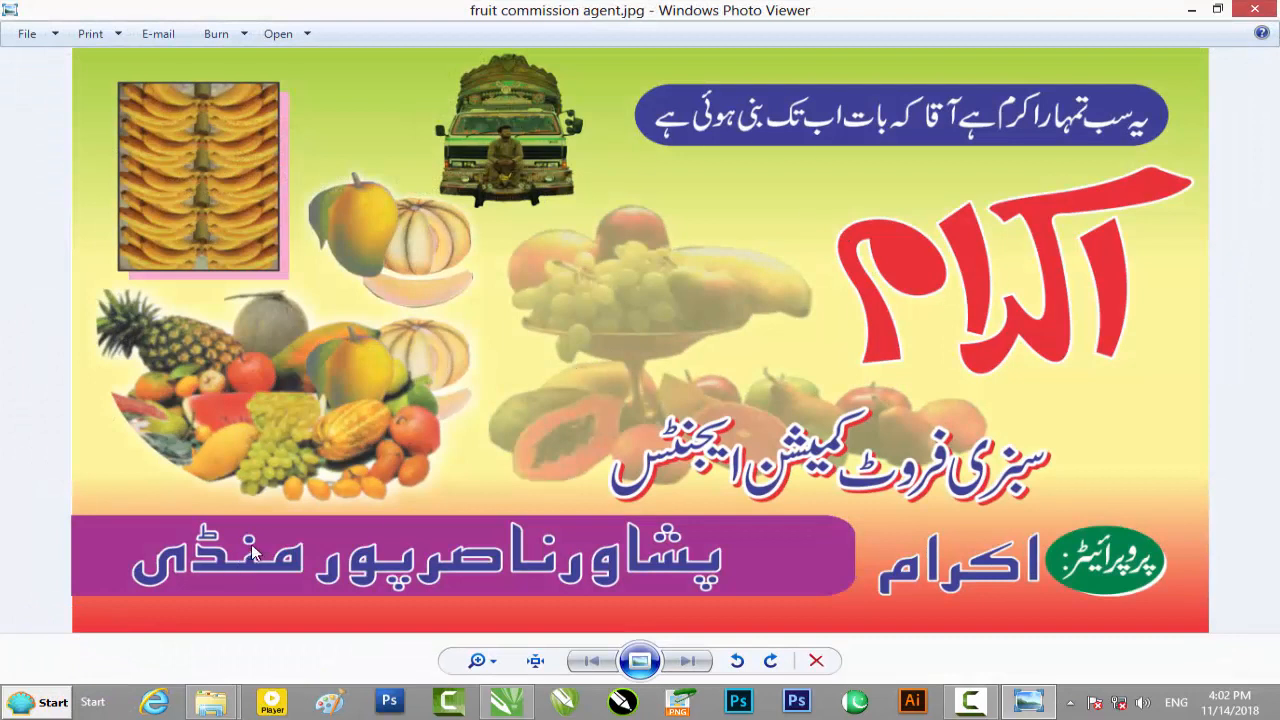
scroll(810, 363, "up", 3)
scroll(810, 363, "down", 3)
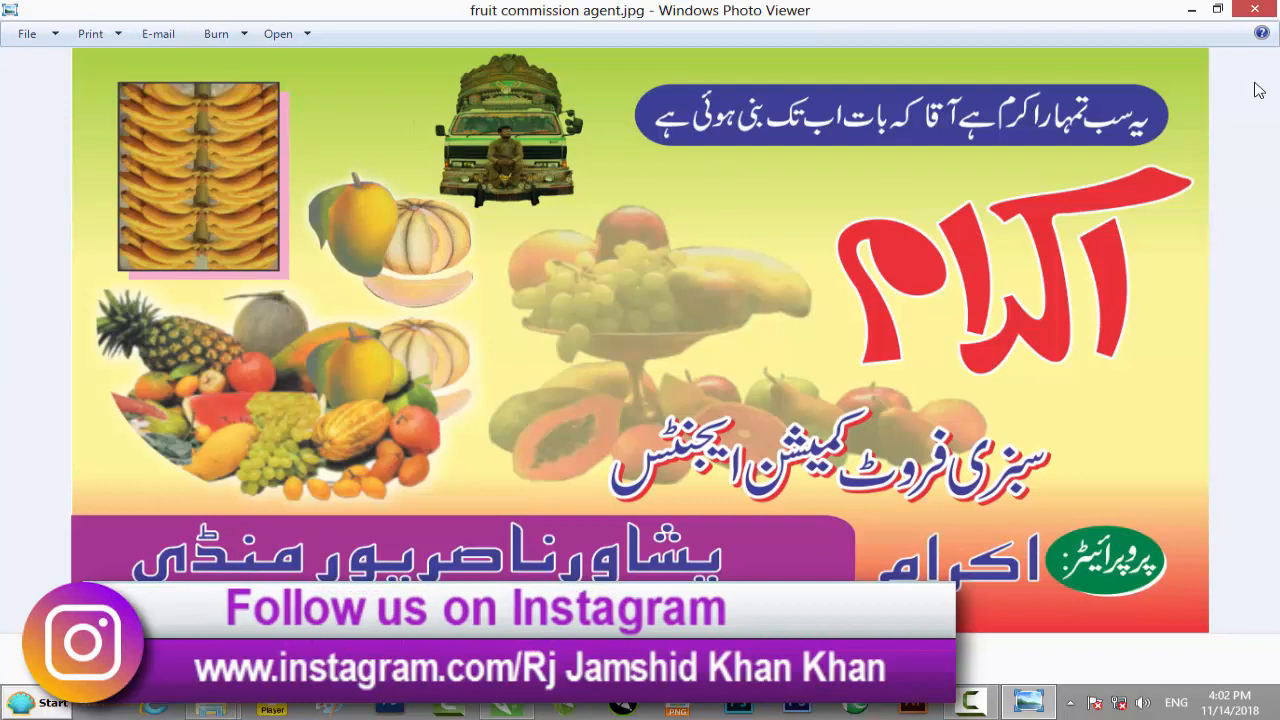
left_click(1256, 10)
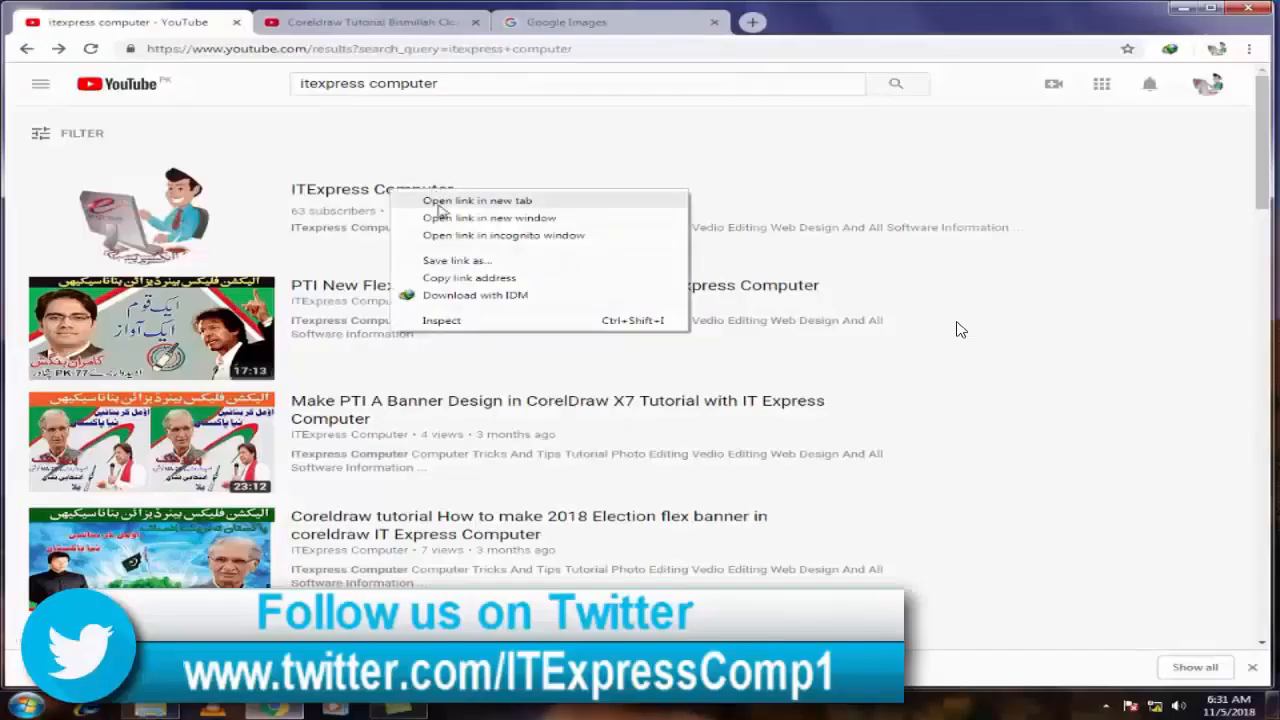
Open the ITExpress Computer YouTube channel in a new tab and browse its uploaded videos
left_click(440, 197)
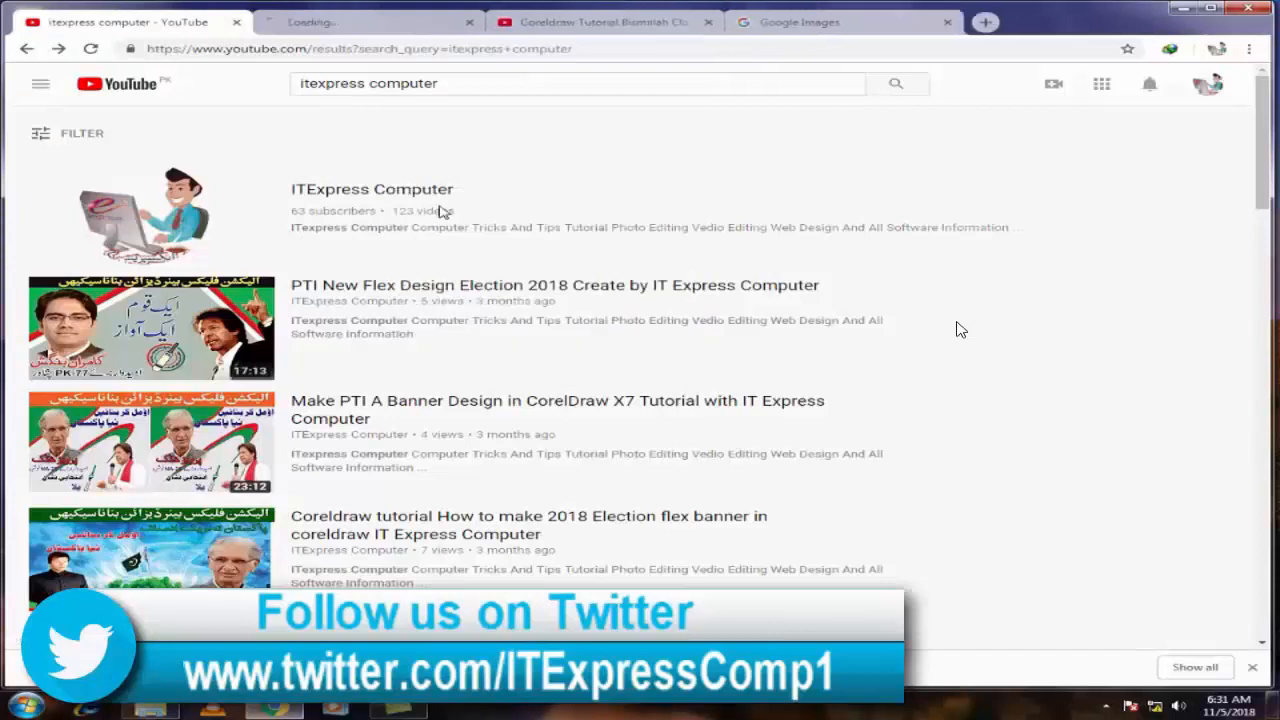
left_click(379, 18)
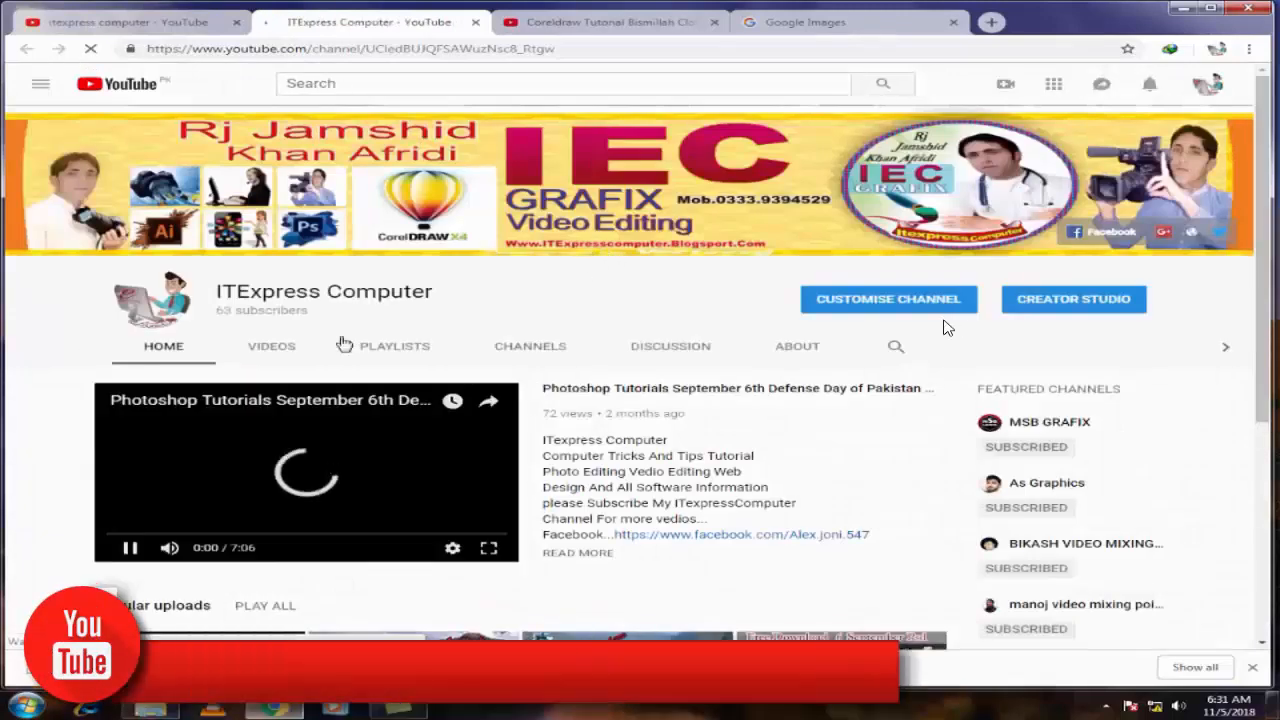
left_click(286, 346)
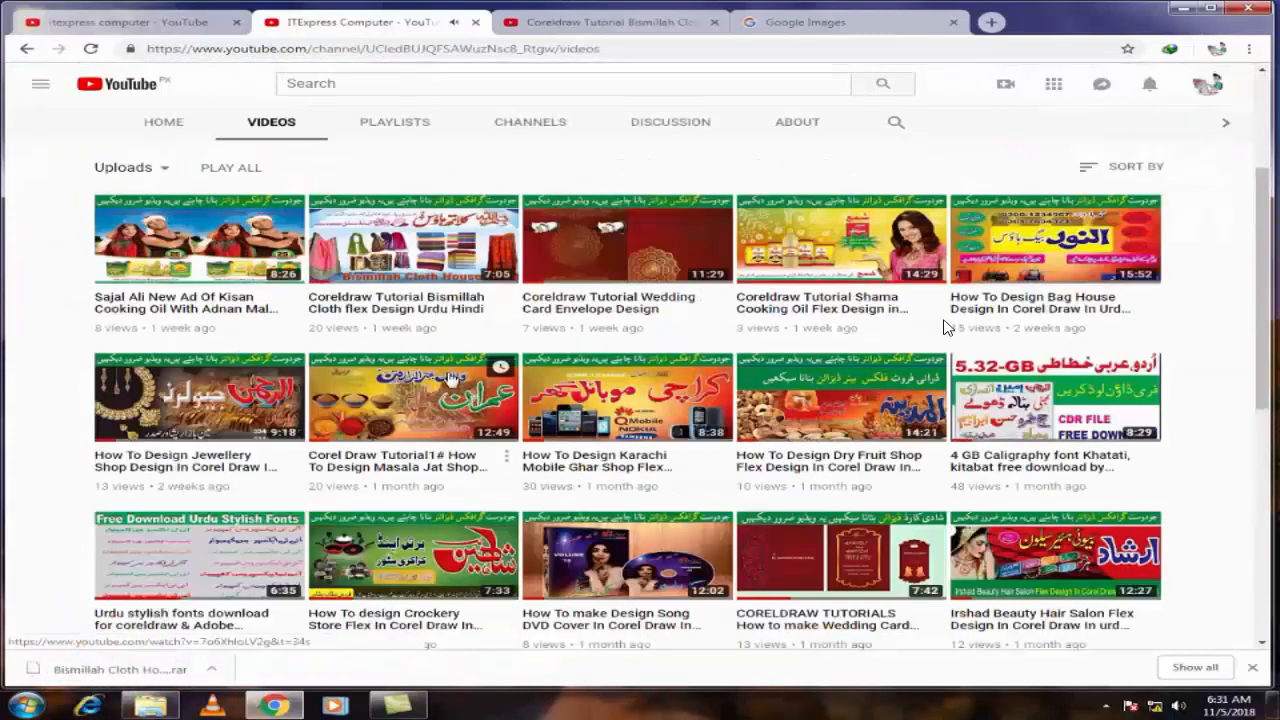
scroll(450, 378, "down", 5)
scroll(452, 378, "down", 2)
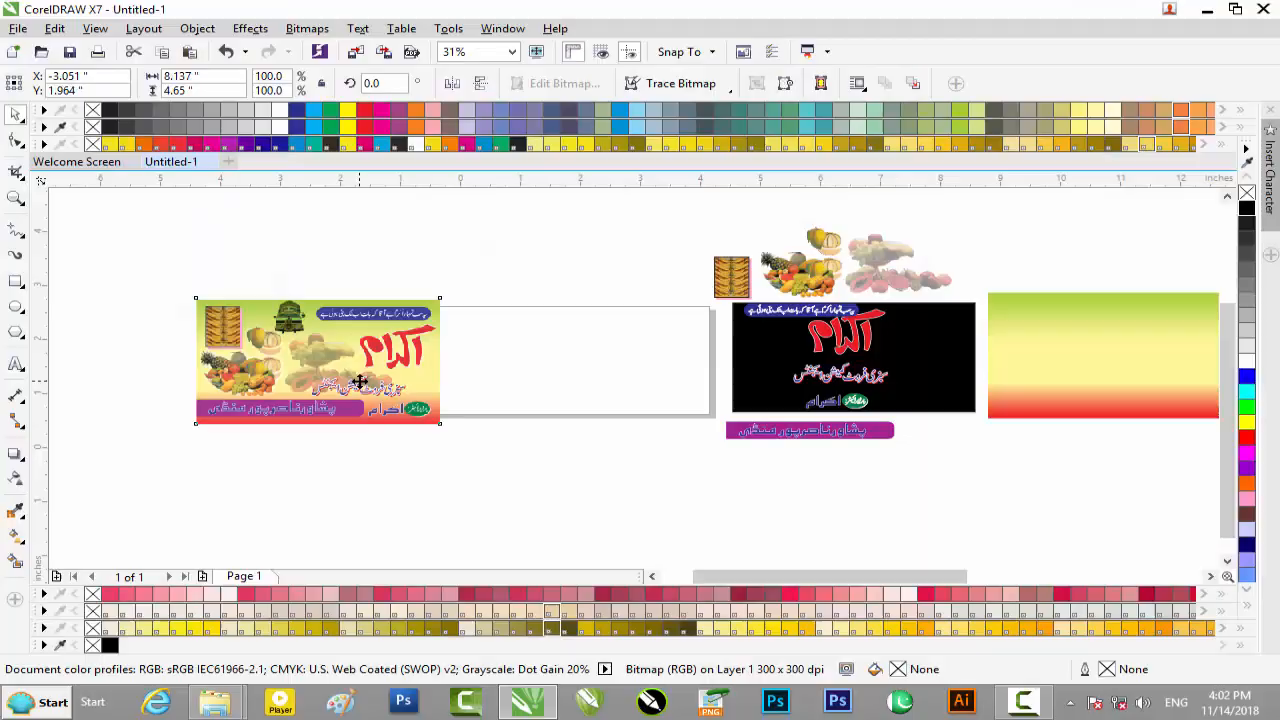
In CorelDRAW, draw a rectangle of about 8.137 by 4.65 inches tracing the edges of the reference banner
scroll(400, 380, "up", 3)
scroll(688, 293, "down", 2)
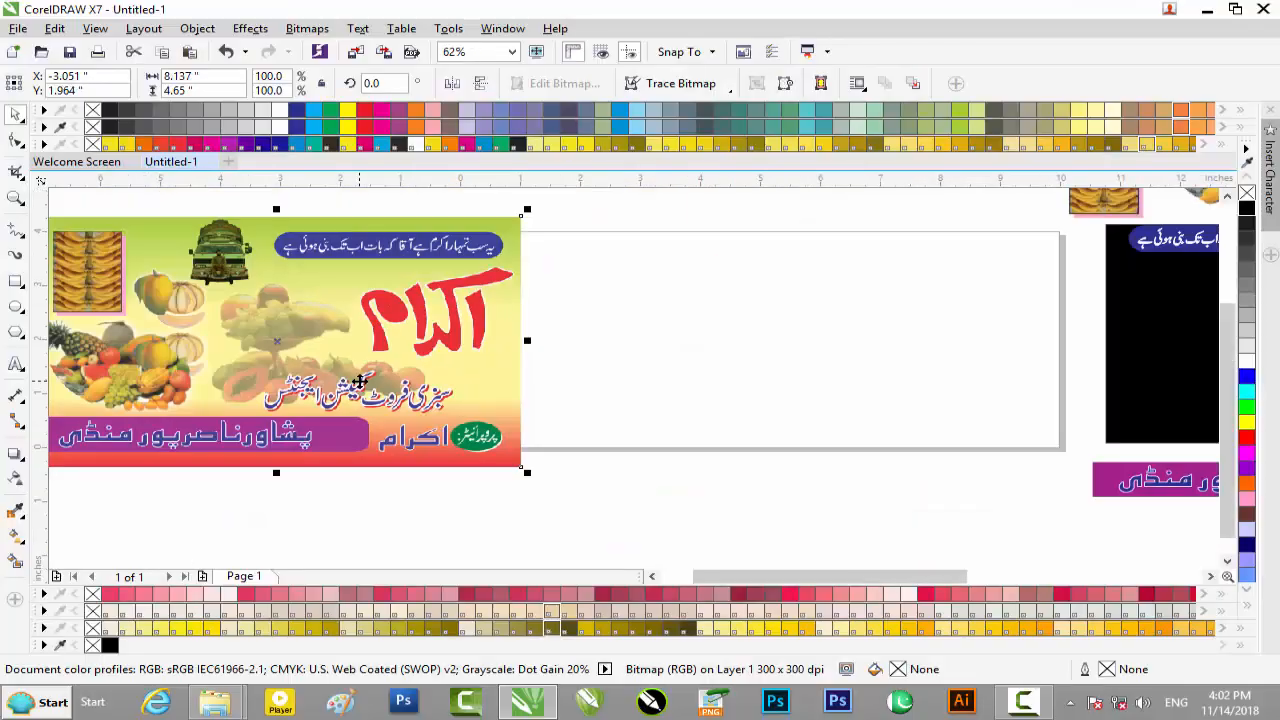
scroll(360, 383, "down", 1)
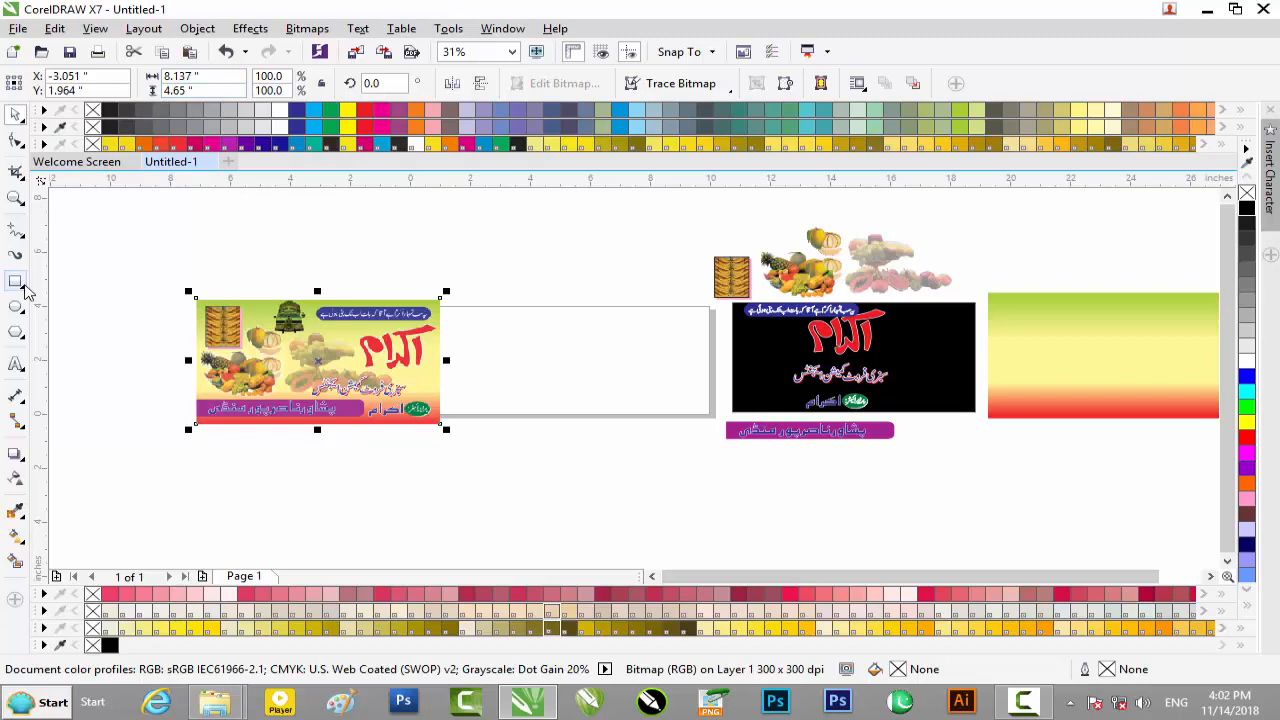
left_click(20, 284)
left_click_drag(196, 298, 440, 424)
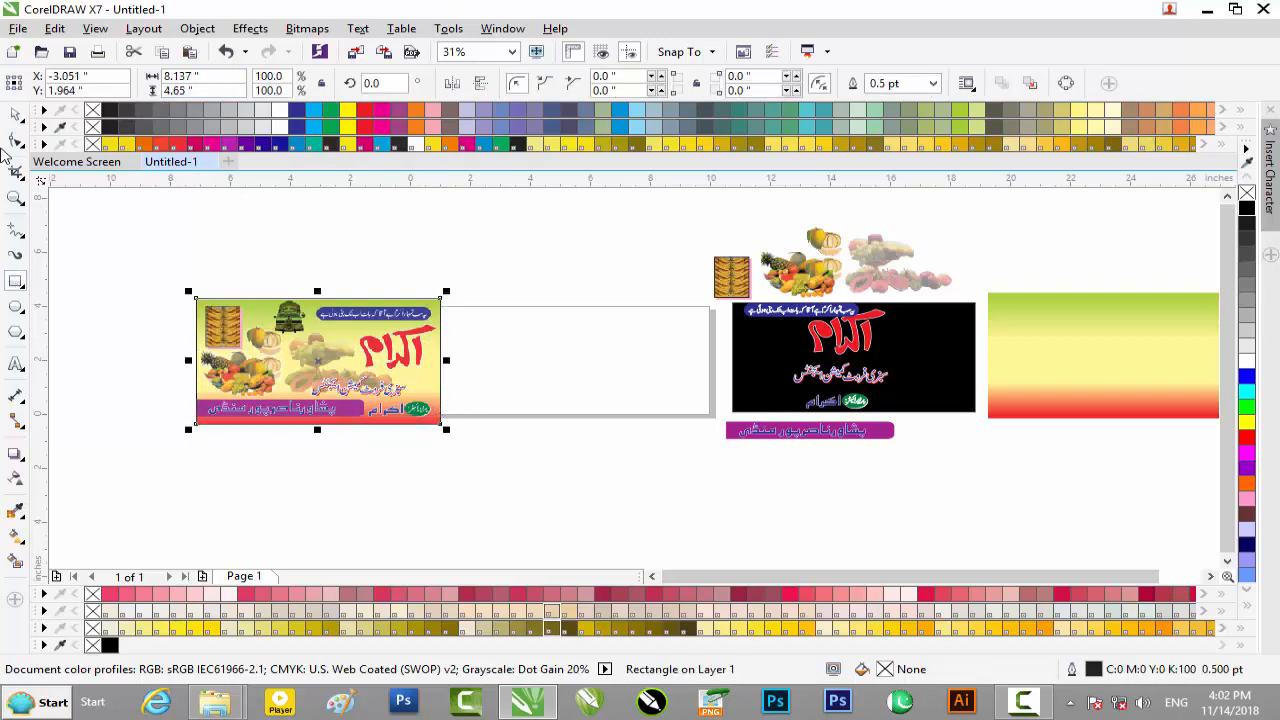
Move the outline rectangle to the right of the reference banner and nudge it flush against the banner's edge
left_click(16, 114)
left_click_drag(310, 325, 557, 326)
scroll(557, 326, "up", 1)
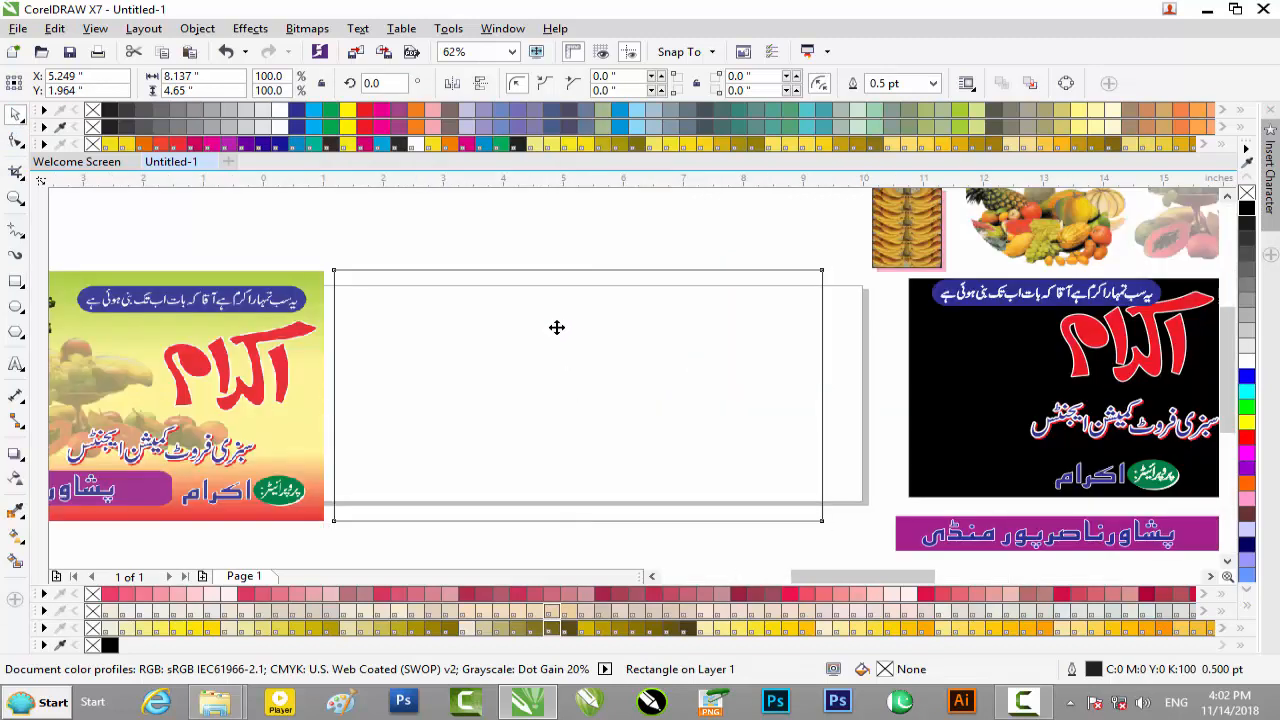
scroll(557, 327, "up", 1)
key("Left")
key("Left")
key("Left")
key("Left")
key("Left")
key("Left")
key("Left")
key("Left")
key("Left")
key("Down")
scroll(440, 323, "down", 1)
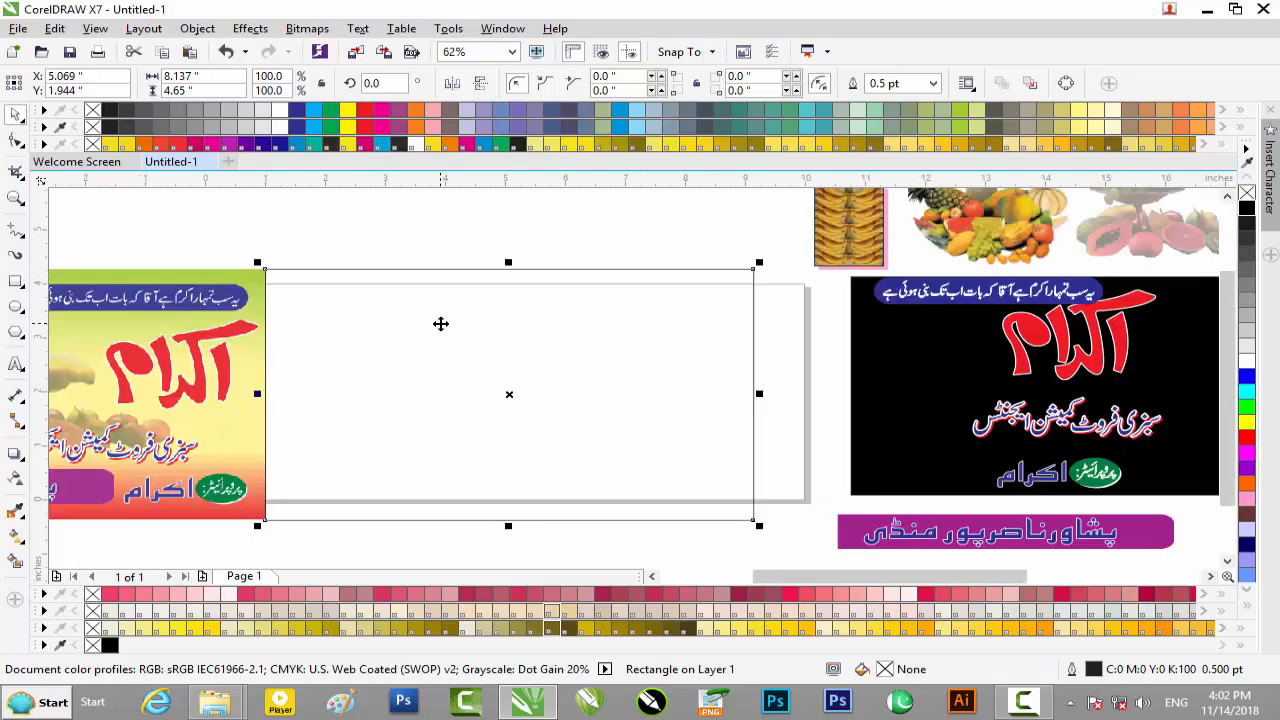
Try to place the green-yellow-red gradient rectangle directly over the outline rectangle, and undo the moves
left_click_drag(831, 577, 968, 576)
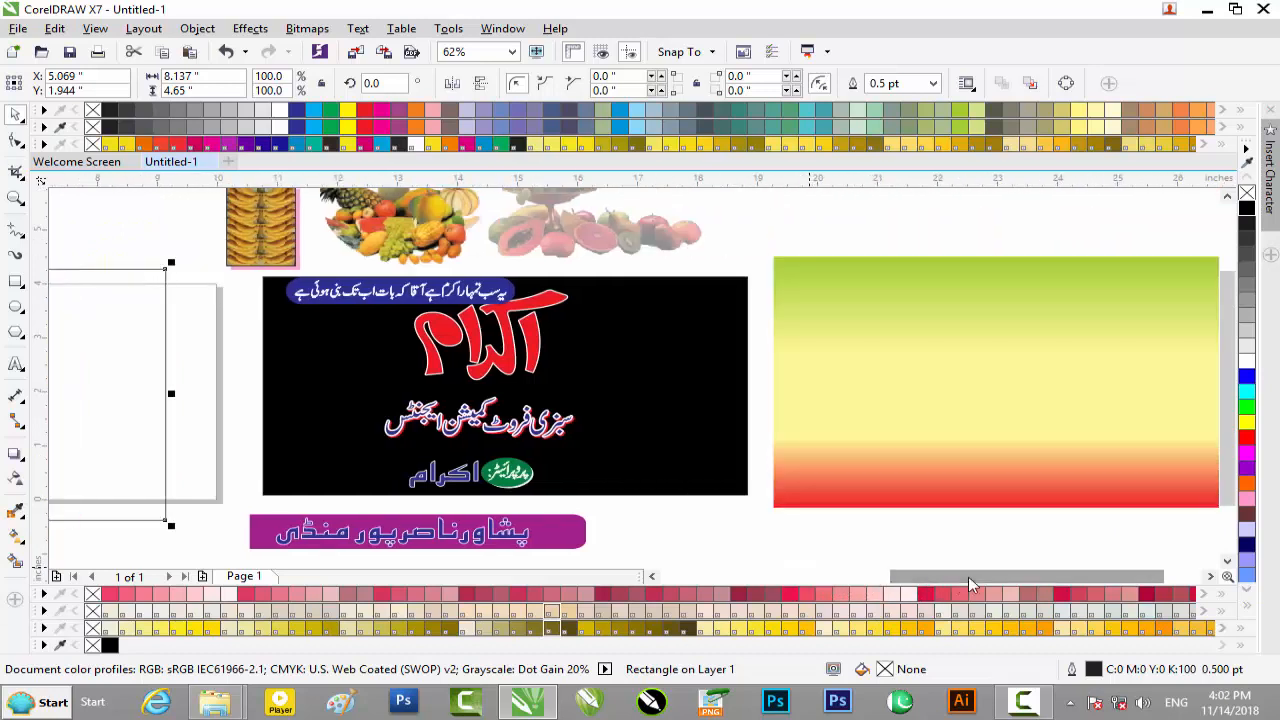
scroll(957, 537, "down", 1)
left_click(971, 483)
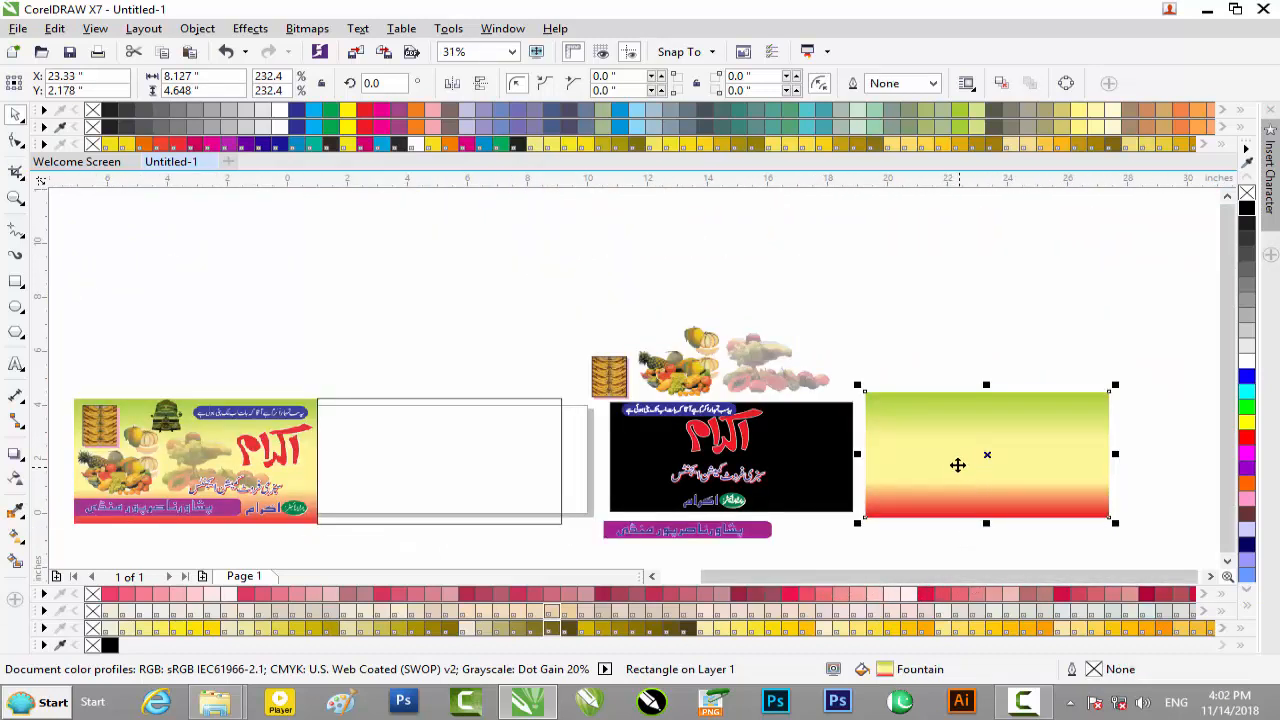
left_click_drag(952, 441, 405, 447)
scroll(404, 443, "up", 1)
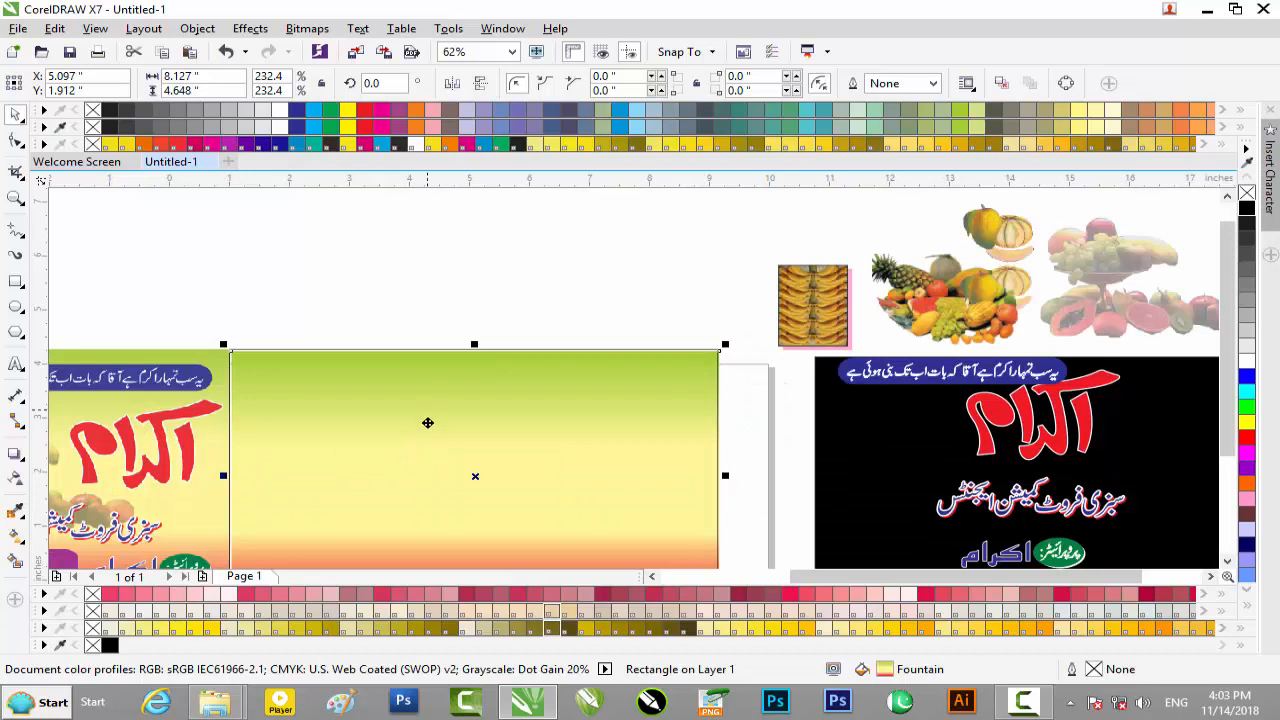
right_click(424, 458)
left_click(362, 302)
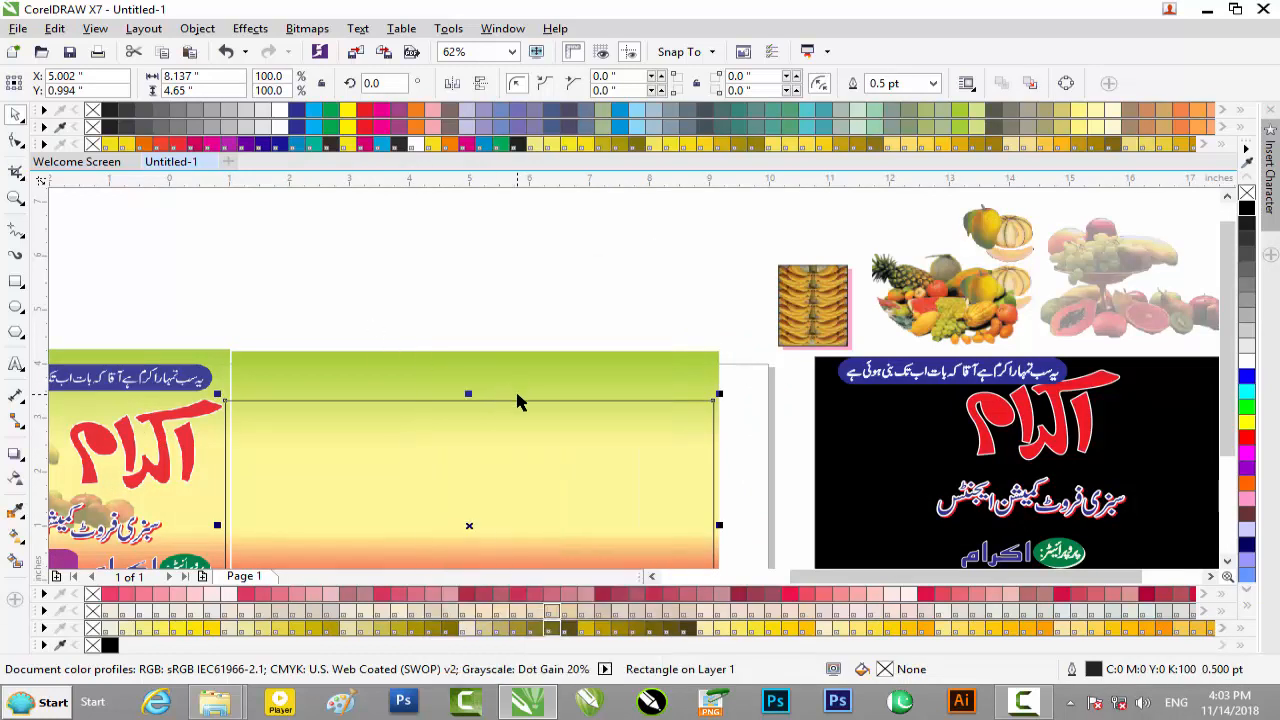
key("ctrl+z")
key("ctrl+z")
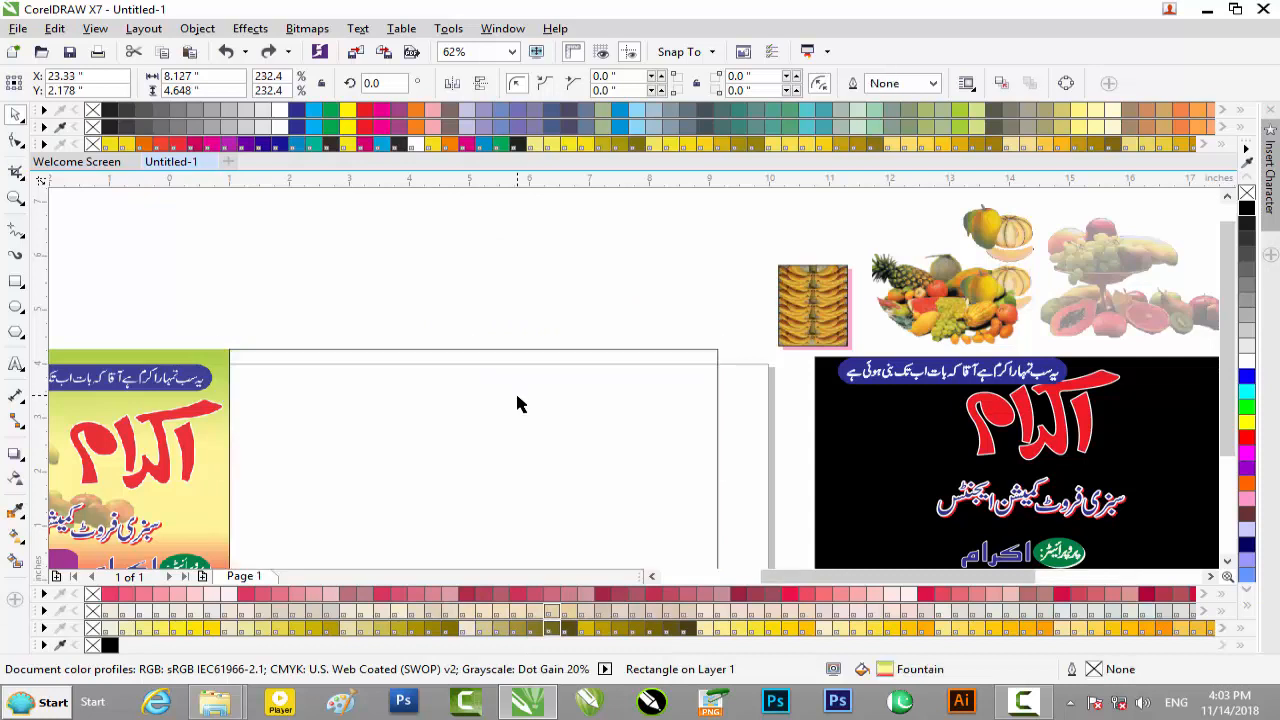
PowerClip the green-yellow-red gradient rectangle inside the outline rectangle beside the reference banner and deselect it
scroll(517, 403, "down", 2)
right_click(957, 455)
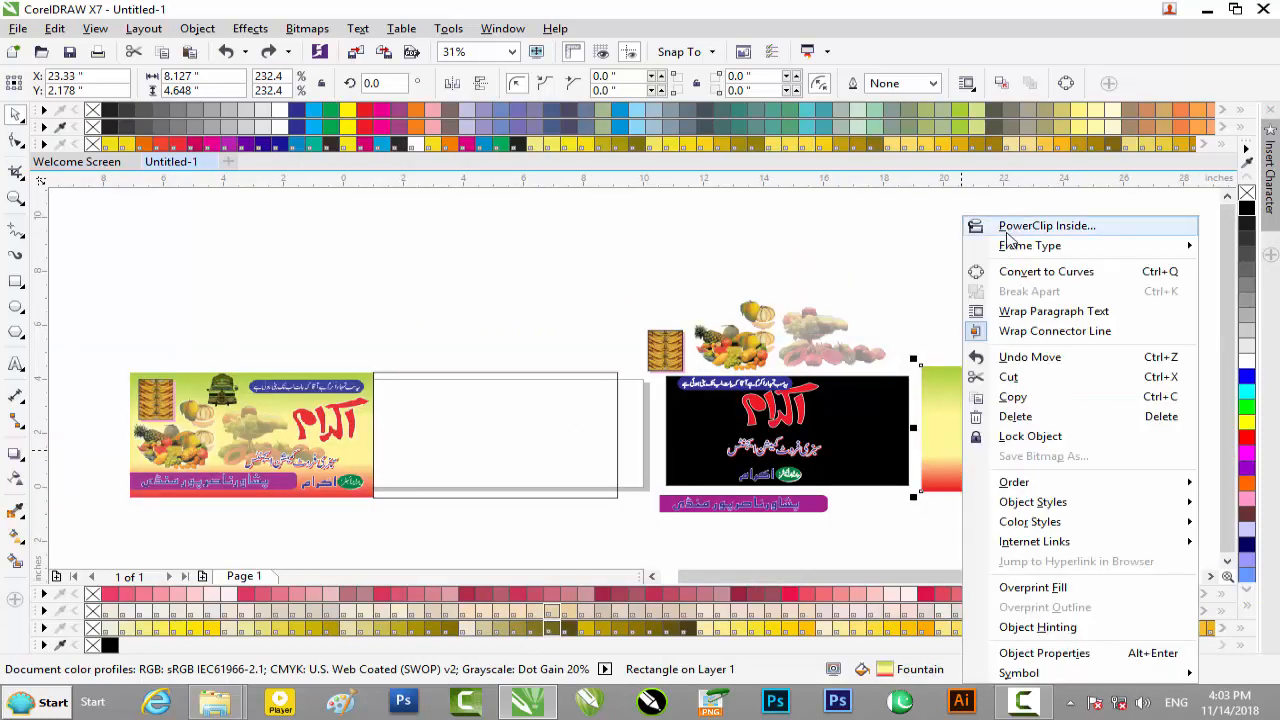
left_click(1008, 231)
left_click(450, 423)
scroll(463, 424, "up", 2)
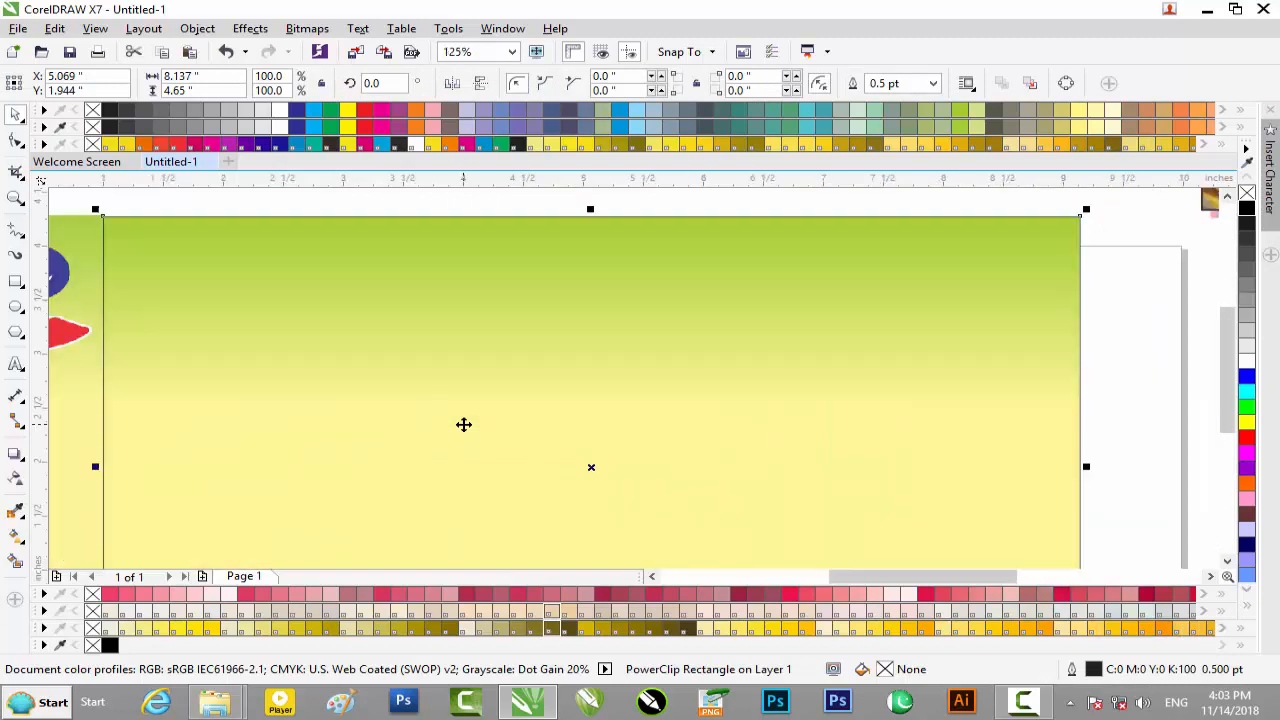
scroll(463, 424, "down", 1)
left_click(646, 298)
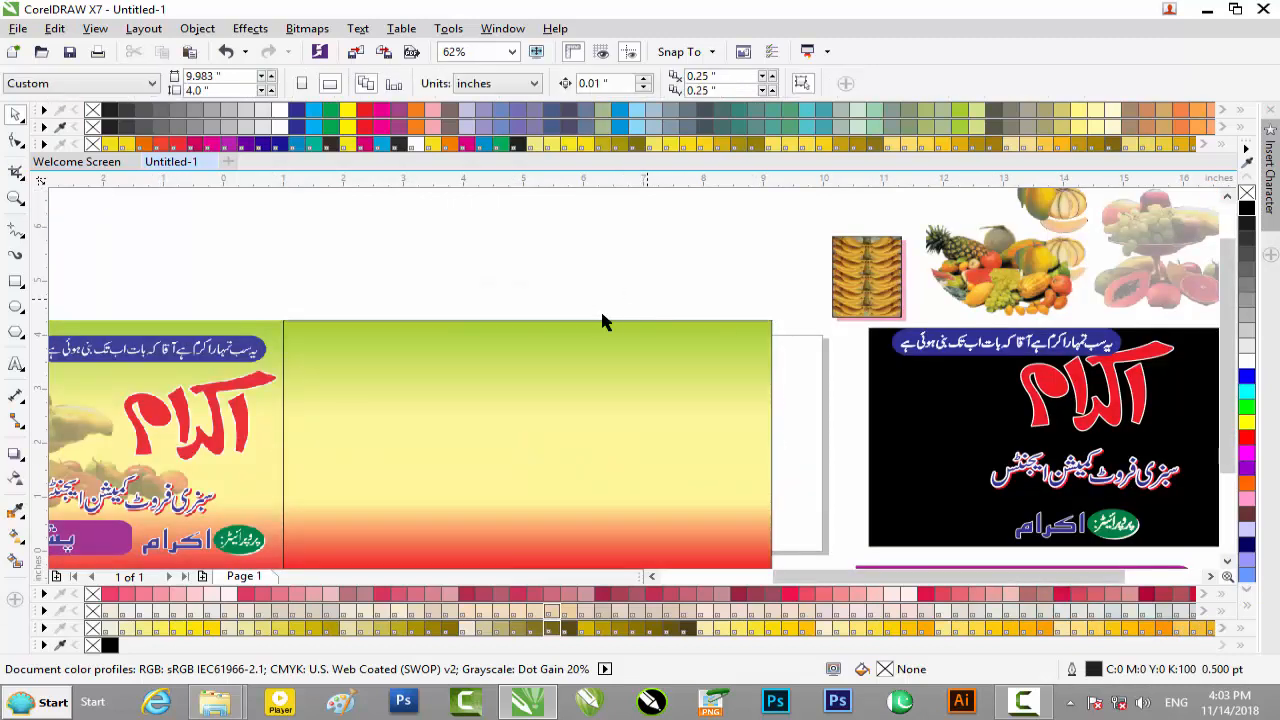
Draw a rectangle of about 3.683 by 0.467 inches over the blue slogan bar in the reference banner
scroll(493, 347, "down", 1)
scroll(493, 349, "up", 1)
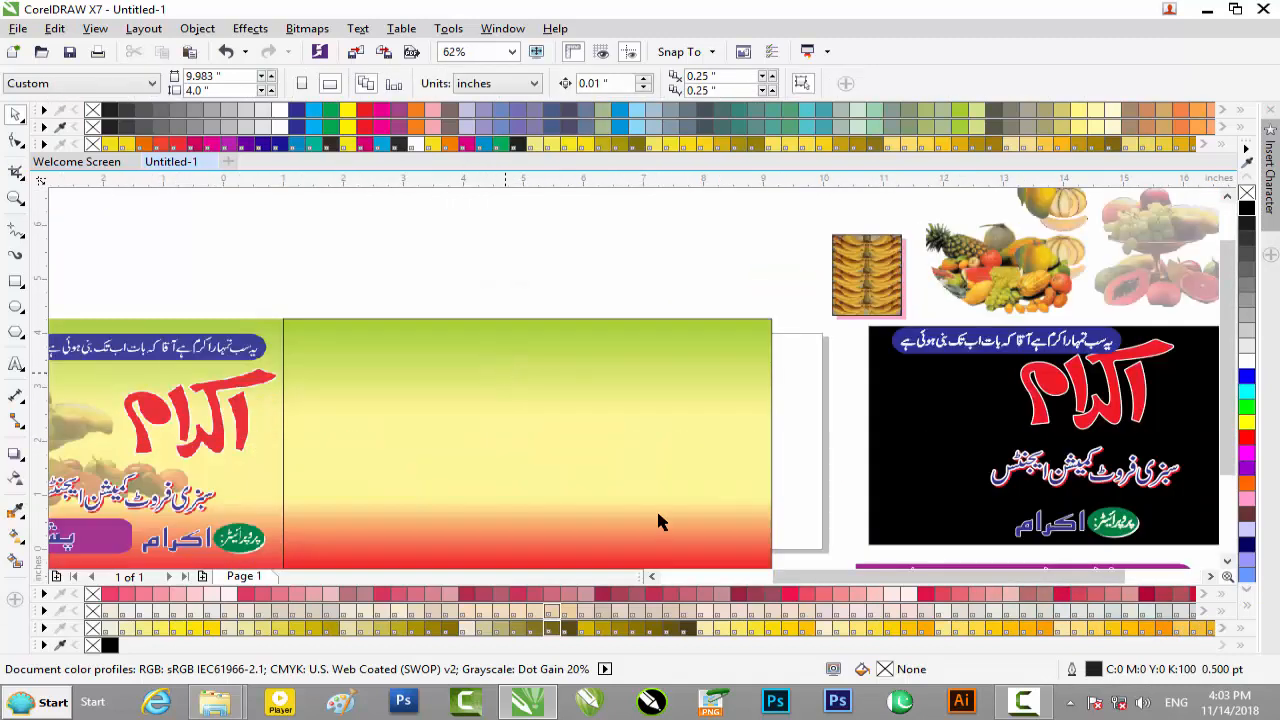
left_click_drag(868, 578, 755, 576)
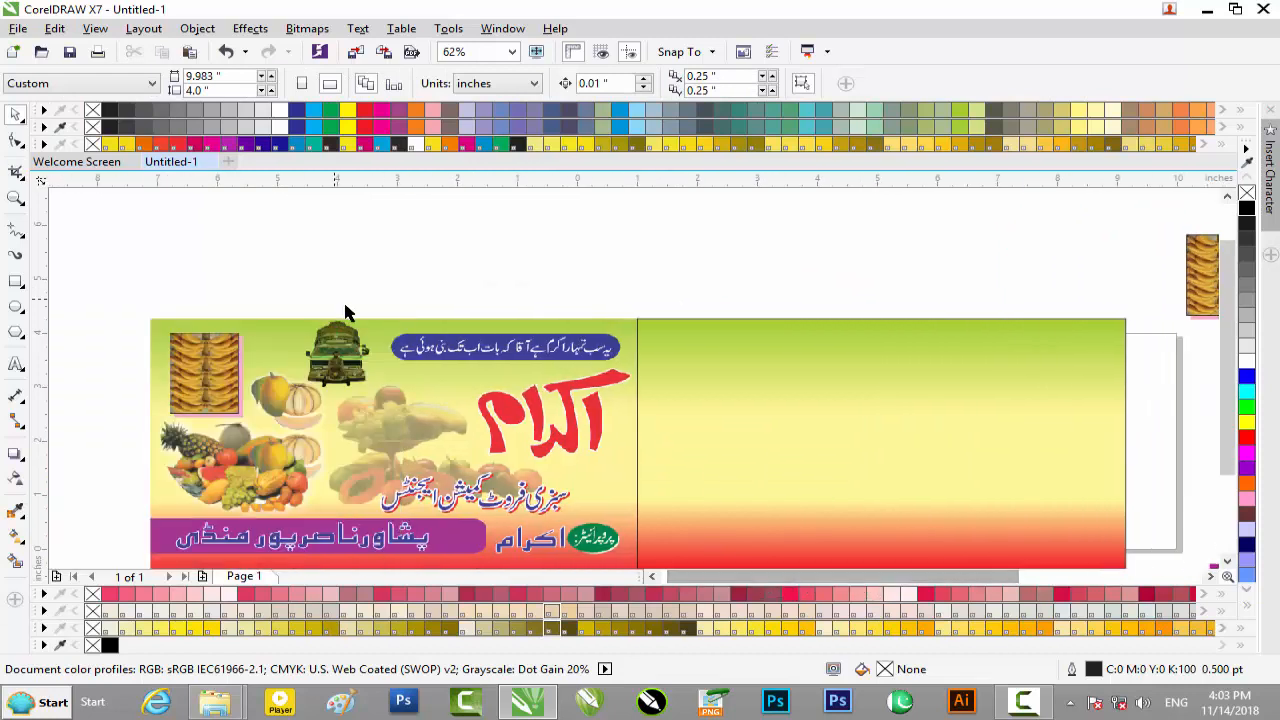
scroll(425, 353, "up", 1)
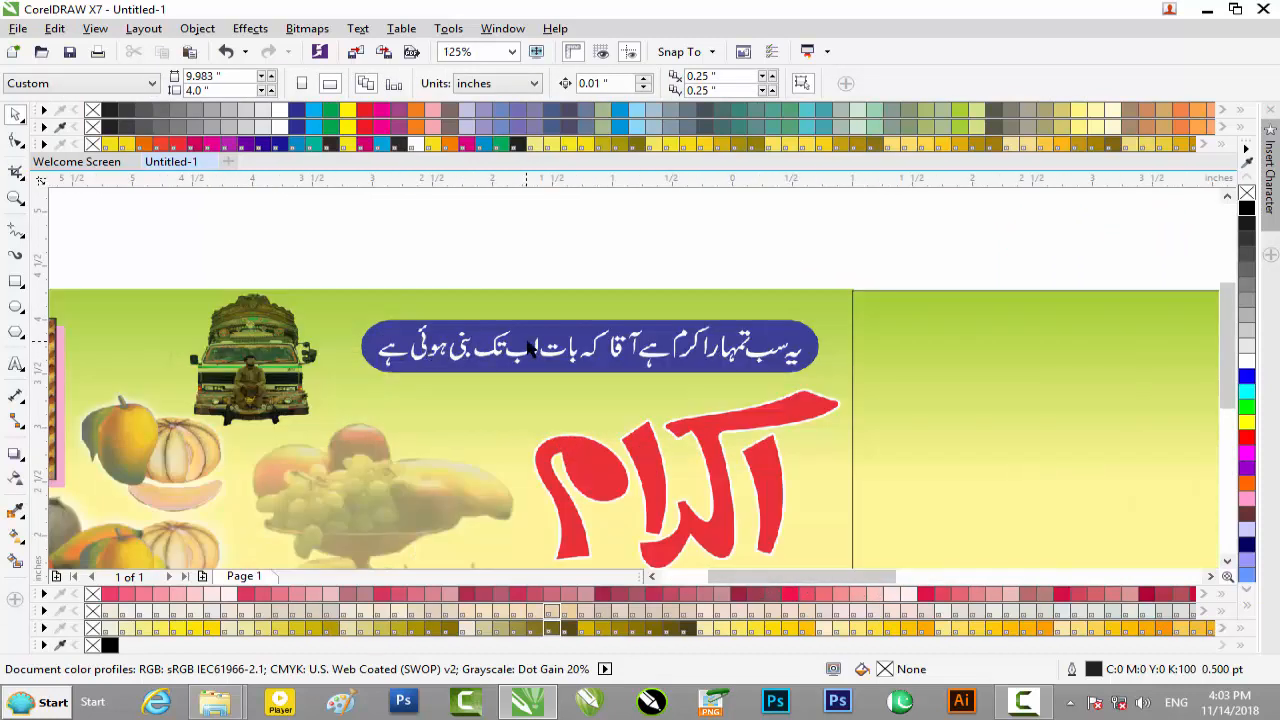
left_click(20, 283)
left_click_drag(380, 322, 828, 378)
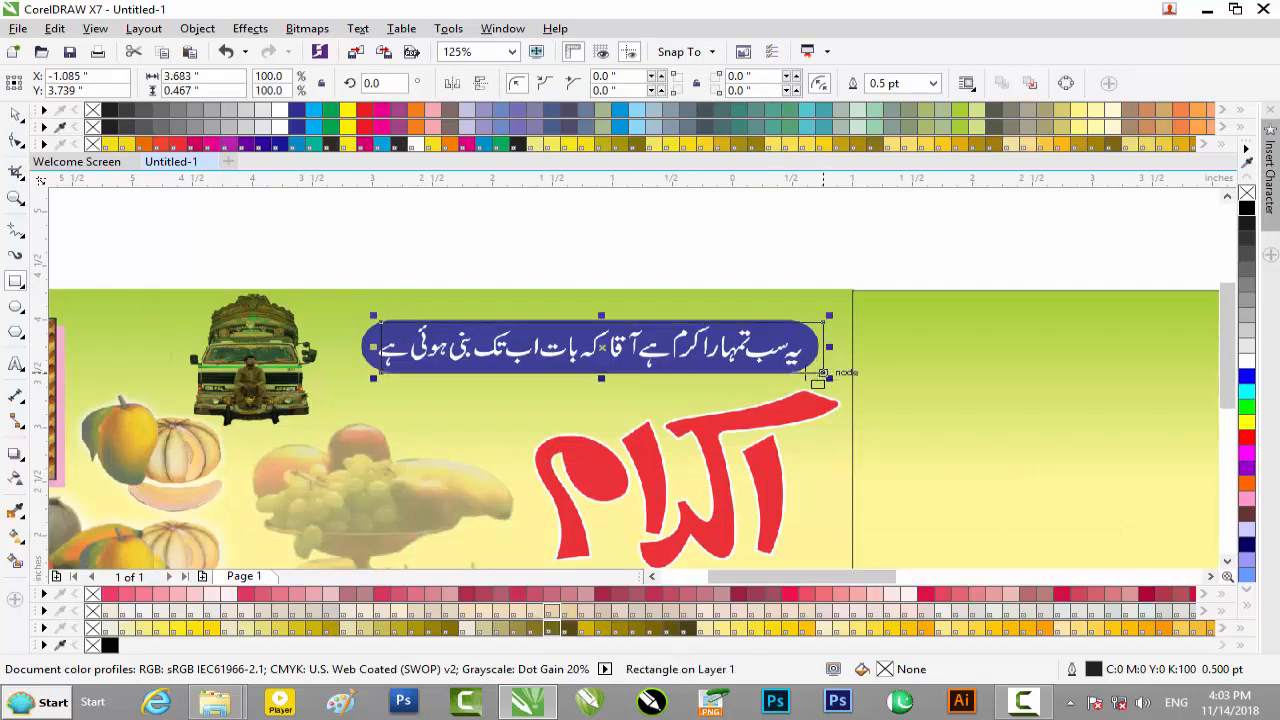
Round all corners of the slogan bar rectangle to a radius of about 0.15 inches
left_click(18, 143)
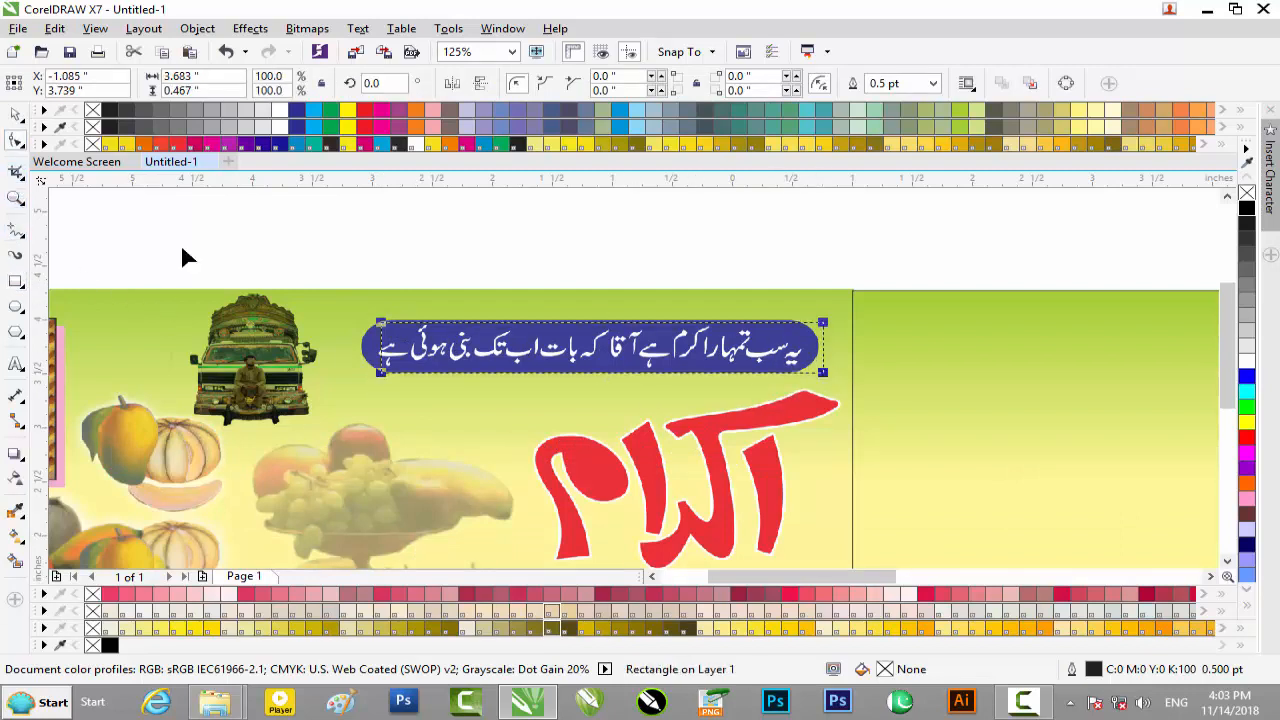
left_click_drag(379, 328, 374, 342)
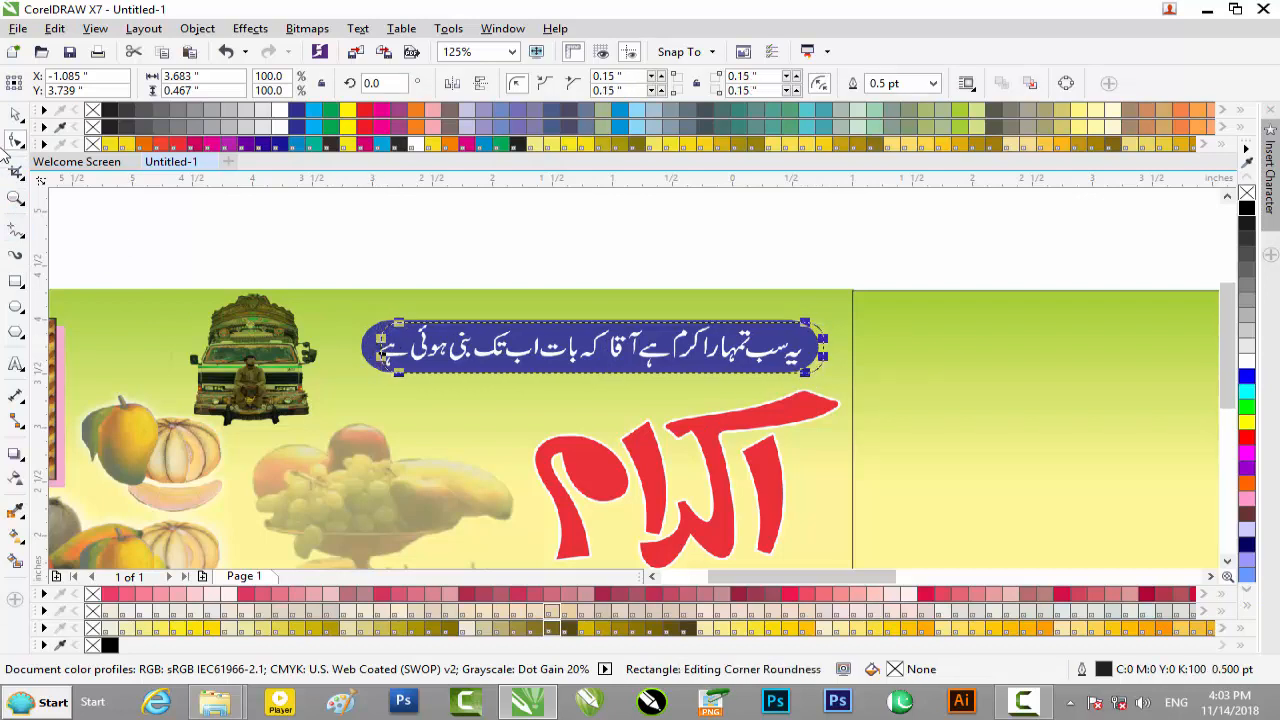
left_click(18, 116)
Stretch the slogan rectangle's left end to a width of about 3.813 inches and round its corners to about 0.233 inches
scroll(424, 335, "up", 1)
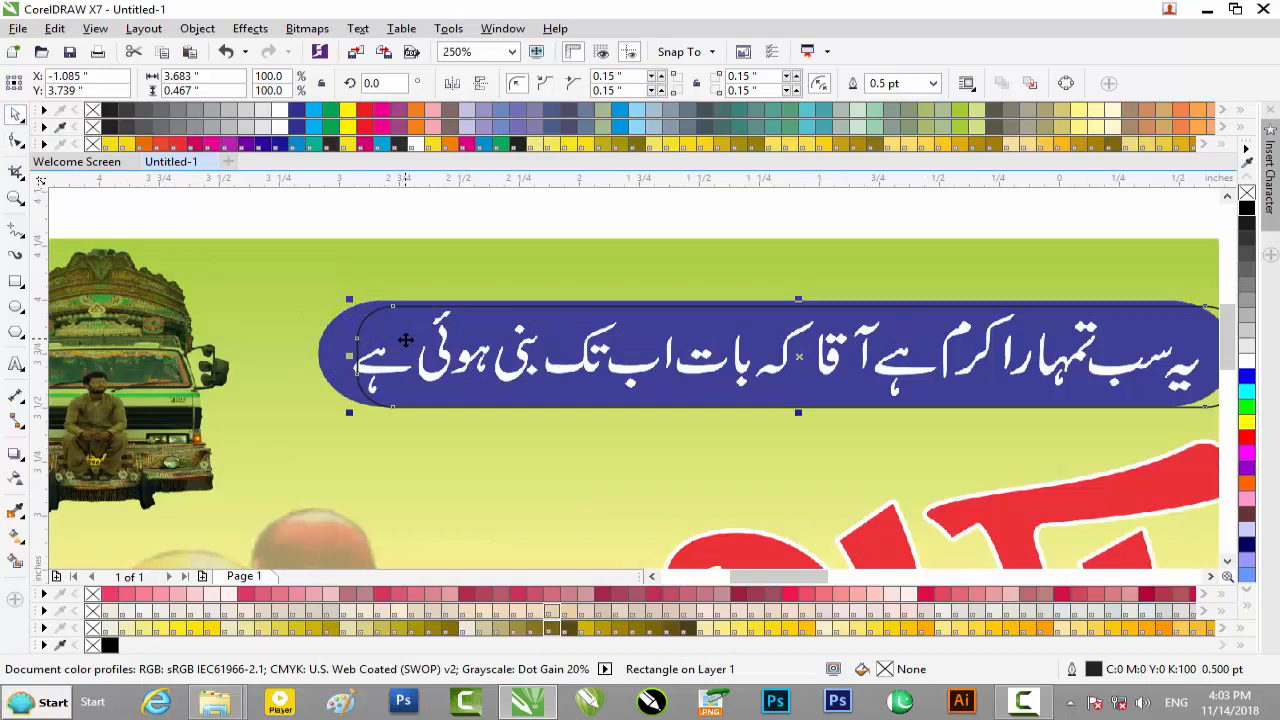
mouse_move(355, 360)
left_mouse_down()
mouse_move(324, 360)
mouse_move(336, 376)
left_mouse_up()
left_click(17, 143)
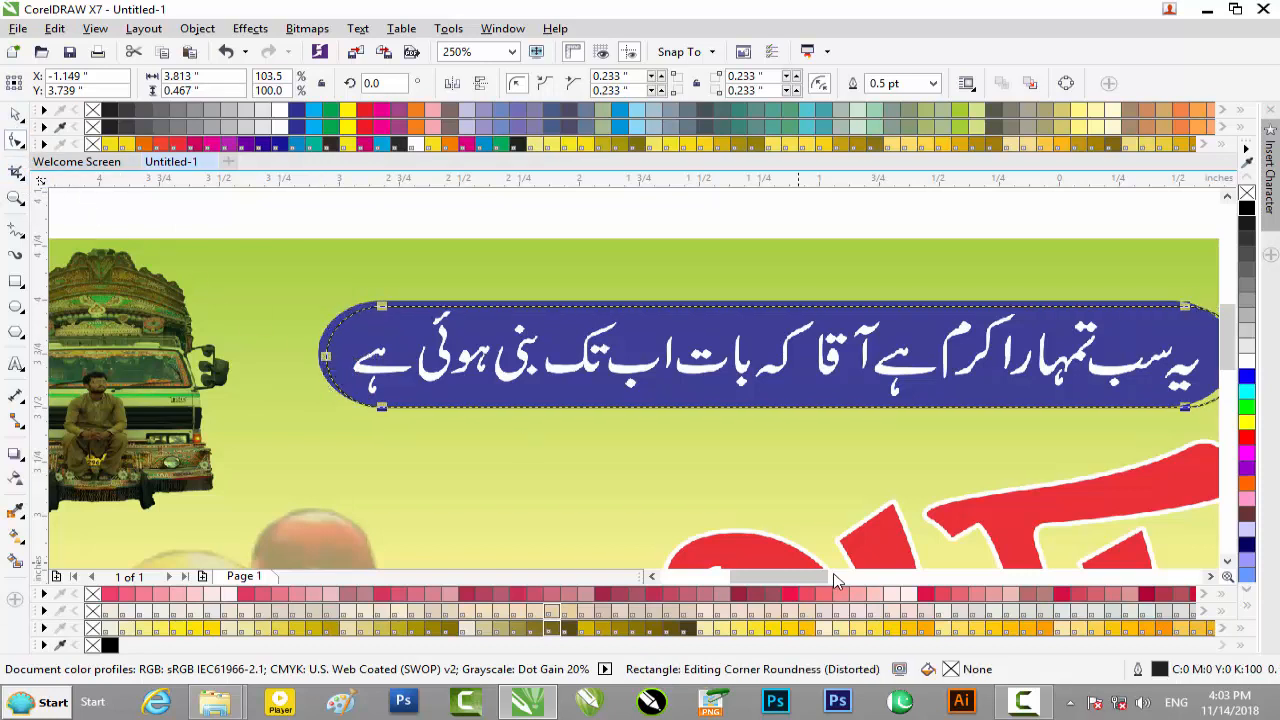
Fit the slogan rectangle's right end and top edge to the blue bar, making it about 3.758 by 0.494 inches
left_click_drag(786, 578, 810, 588)
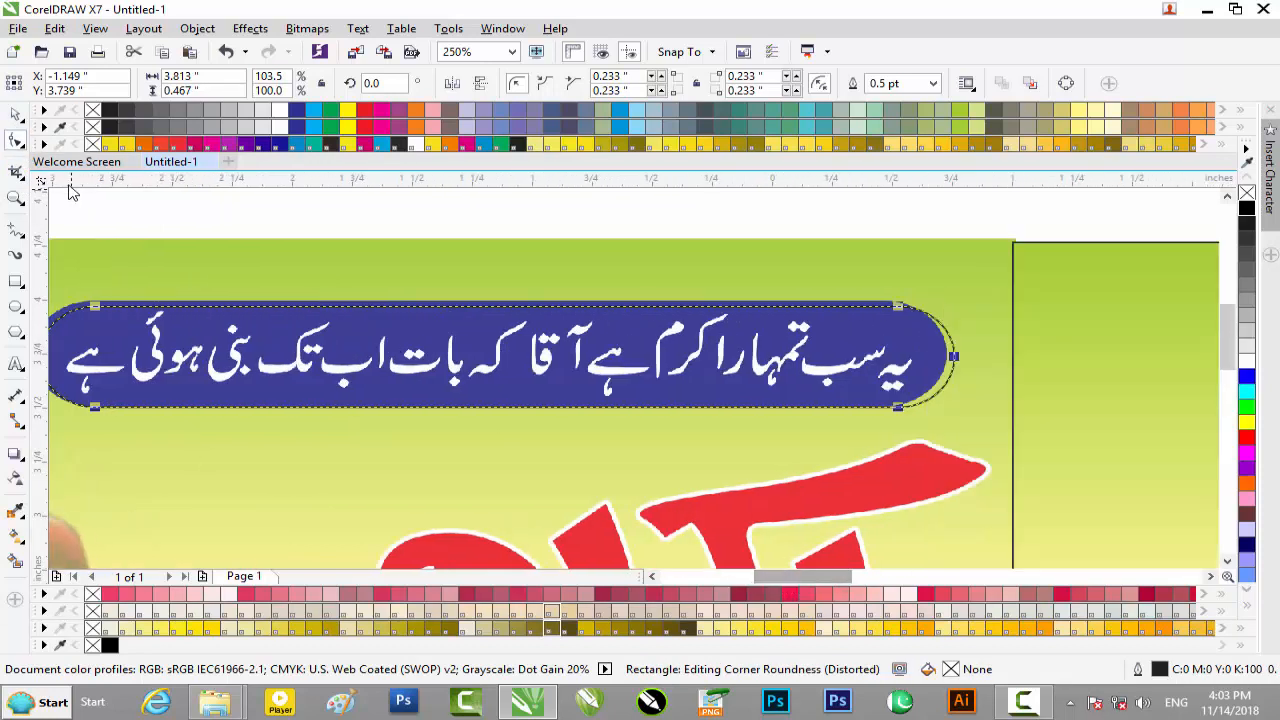
left_click(15, 113)
left_click_drag(960, 354, 947, 354)
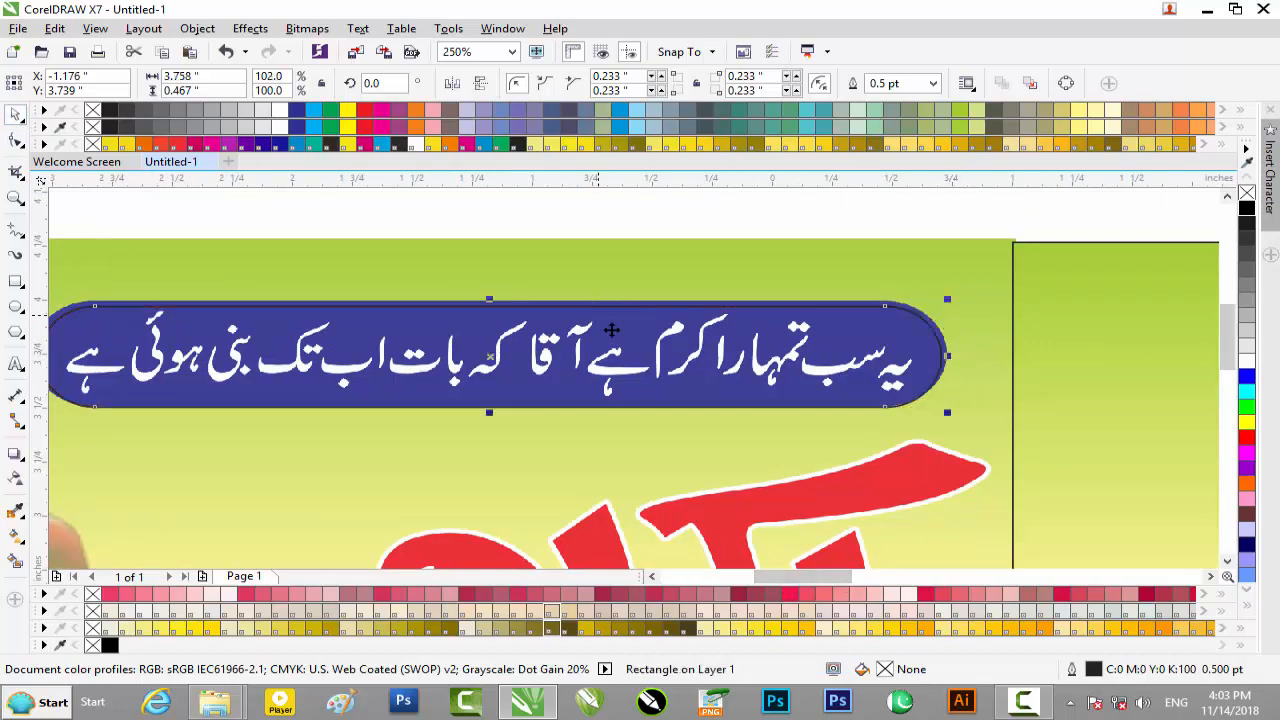
scroll(605, 325, "up", 1)
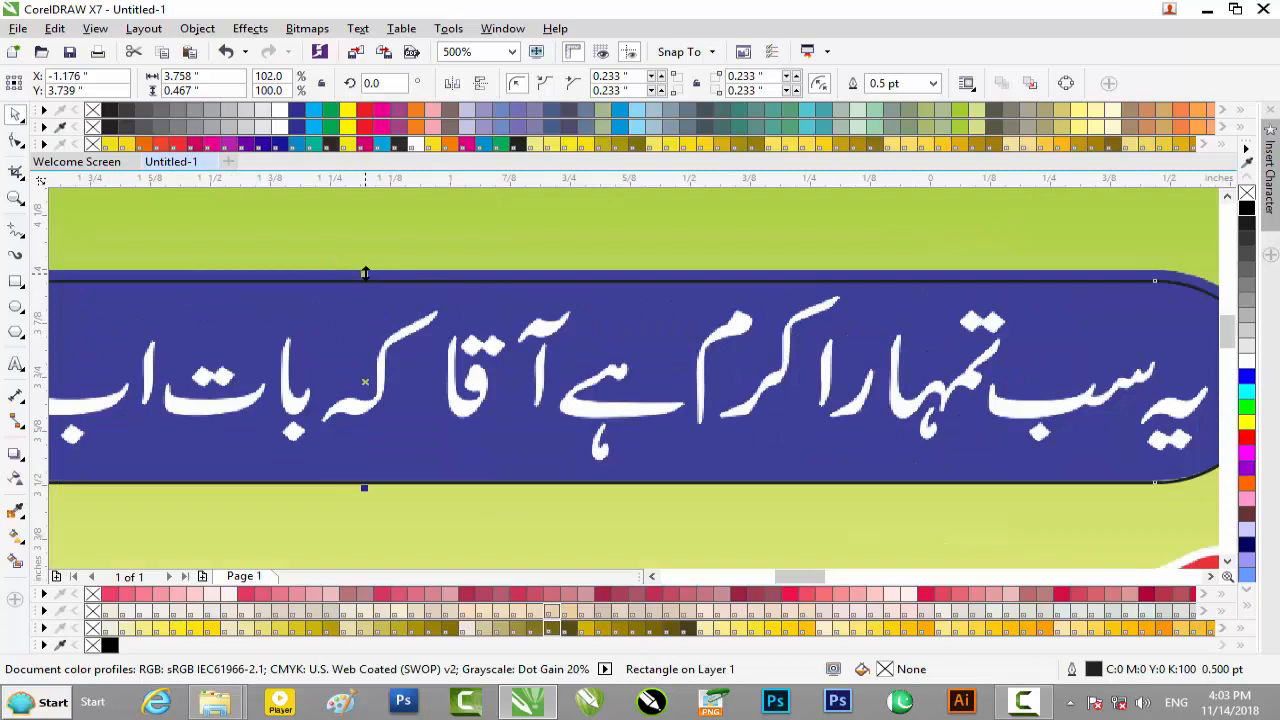
left_click_drag(365, 273, 369, 261)
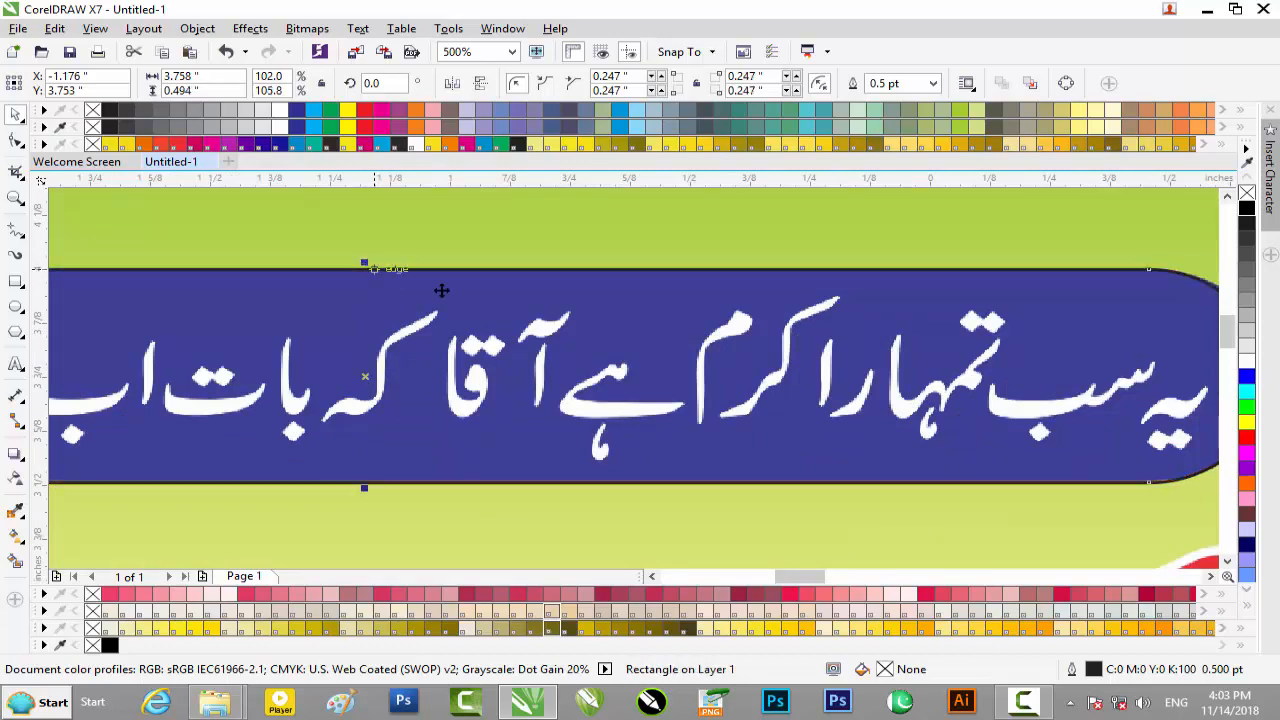
Extend the slogan rectangle's right end to the tip of the blue bar, making it about 3.783 inches wide
scroll(527, 313, "down", 1)
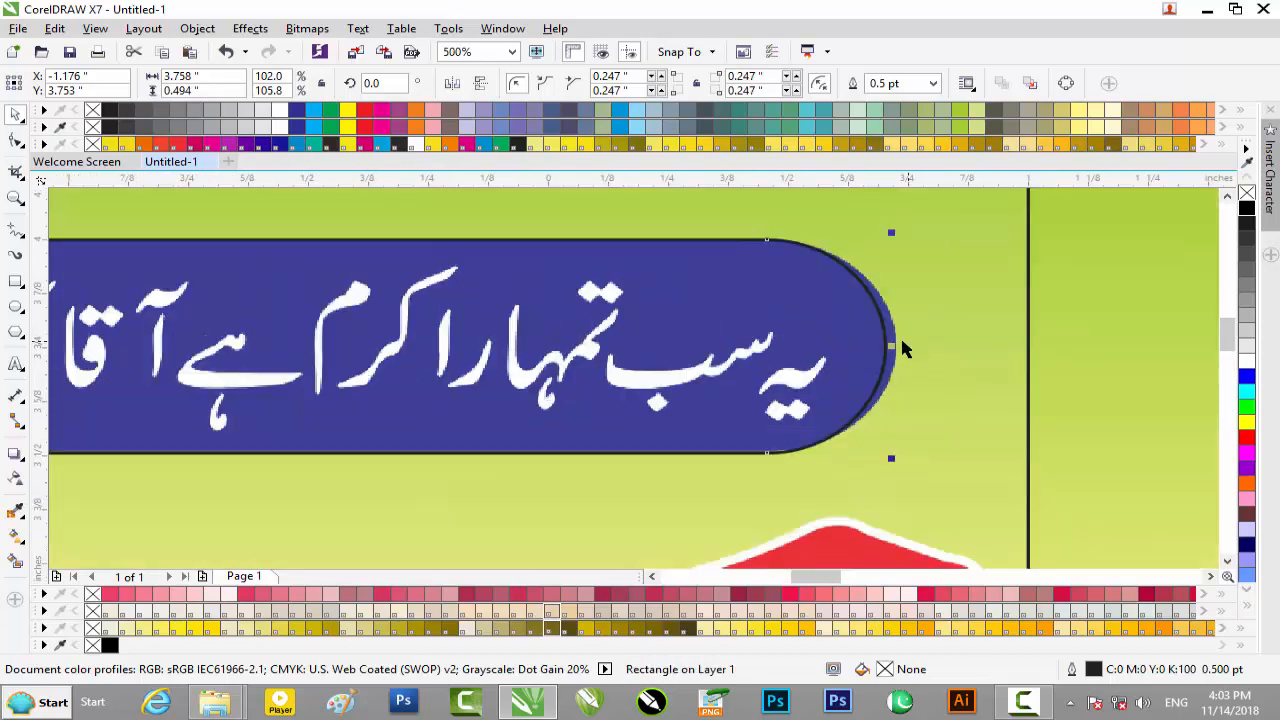
scroll(903, 349, "up", 1)
left_click_drag(903, 347, 904, 349)
scroll(828, 363, "down", 1)
left_click_drag(841, 576, 806, 577)
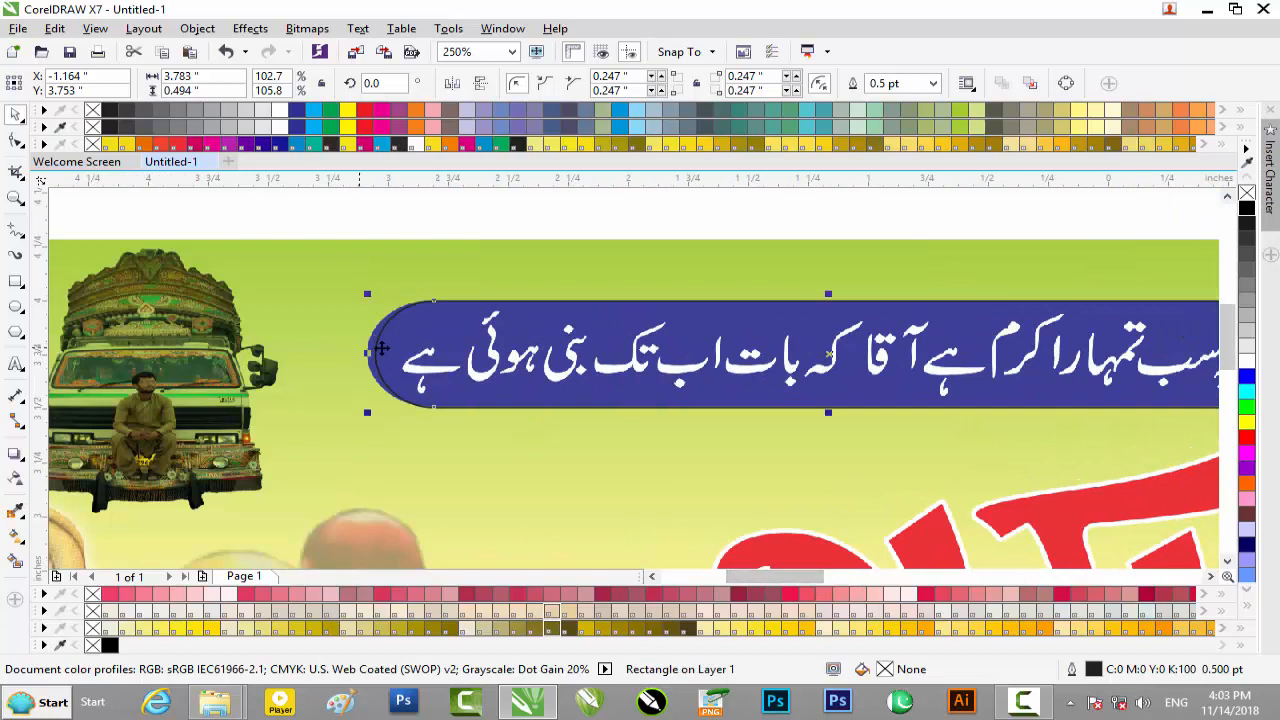
Extend the slogan rectangle's left end to the blue bar's tip, making it about 3.825 inches wide
mouse_move(355, 352)
left_mouse_down()
mouse_move(344, 353)
mouse_move(371, 356)
left_mouse_up()
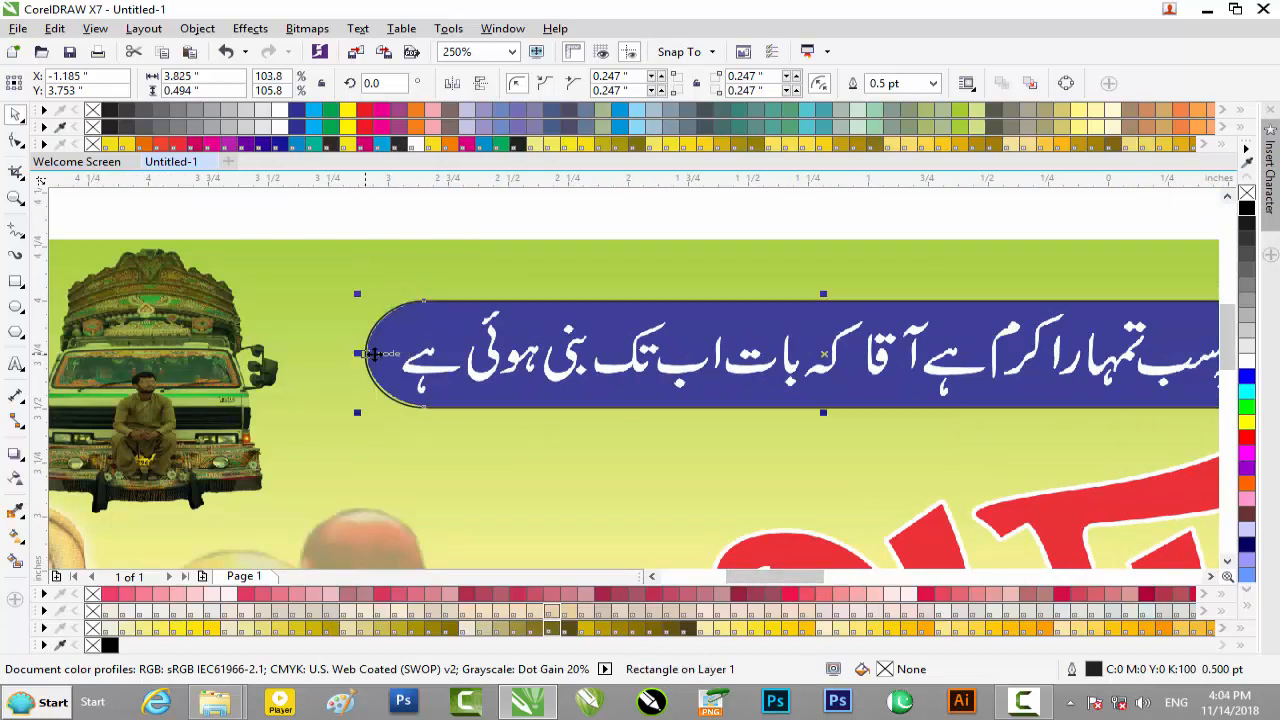
scroll(372, 356, "down", 1)
scroll(375, 355, "down", 2)
scroll(375, 355, "up", 2)
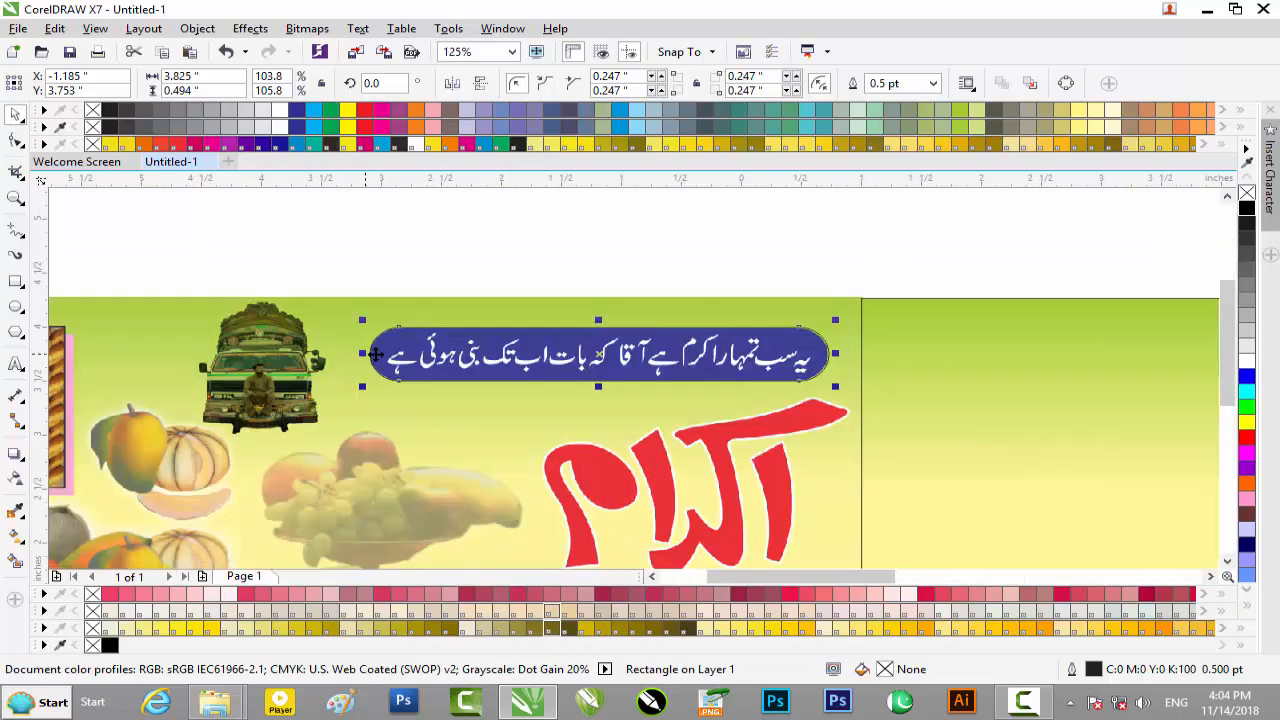
Place a horizontal guideline at 4.0 inches along the top edge of the reference banner's blue slogan bar
key("Escape")
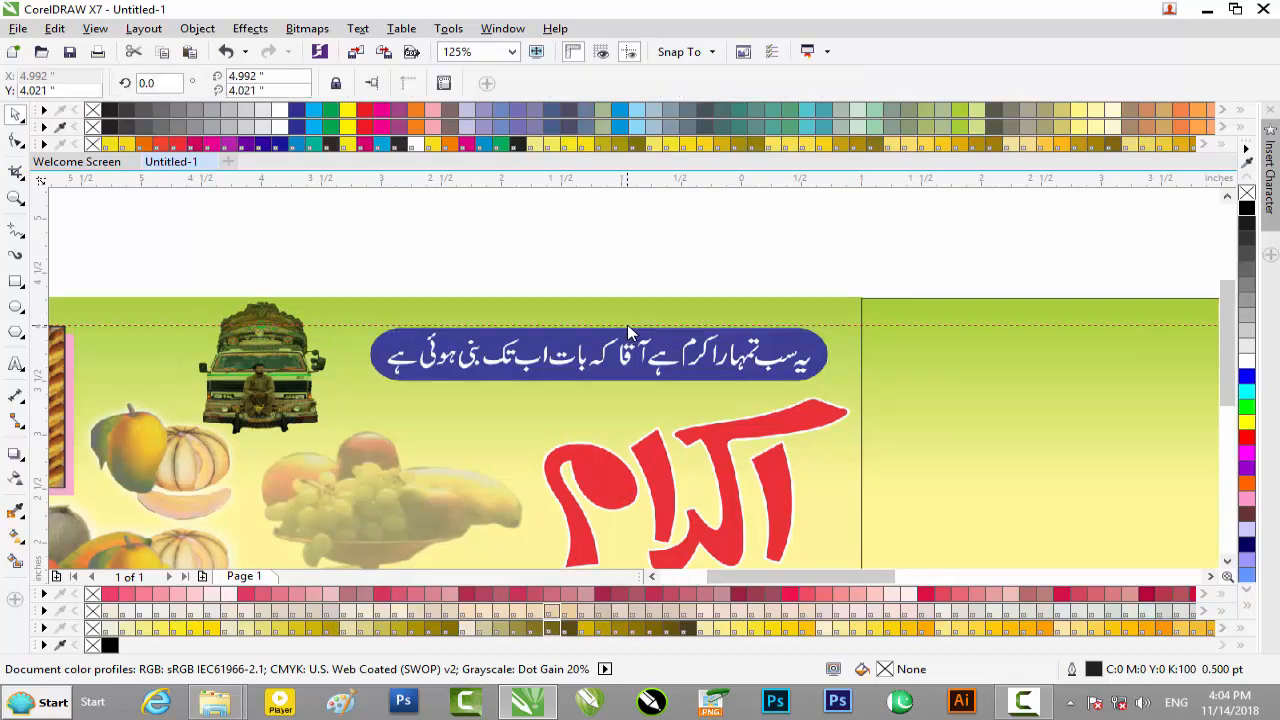
scroll(628, 332, "up", 2)
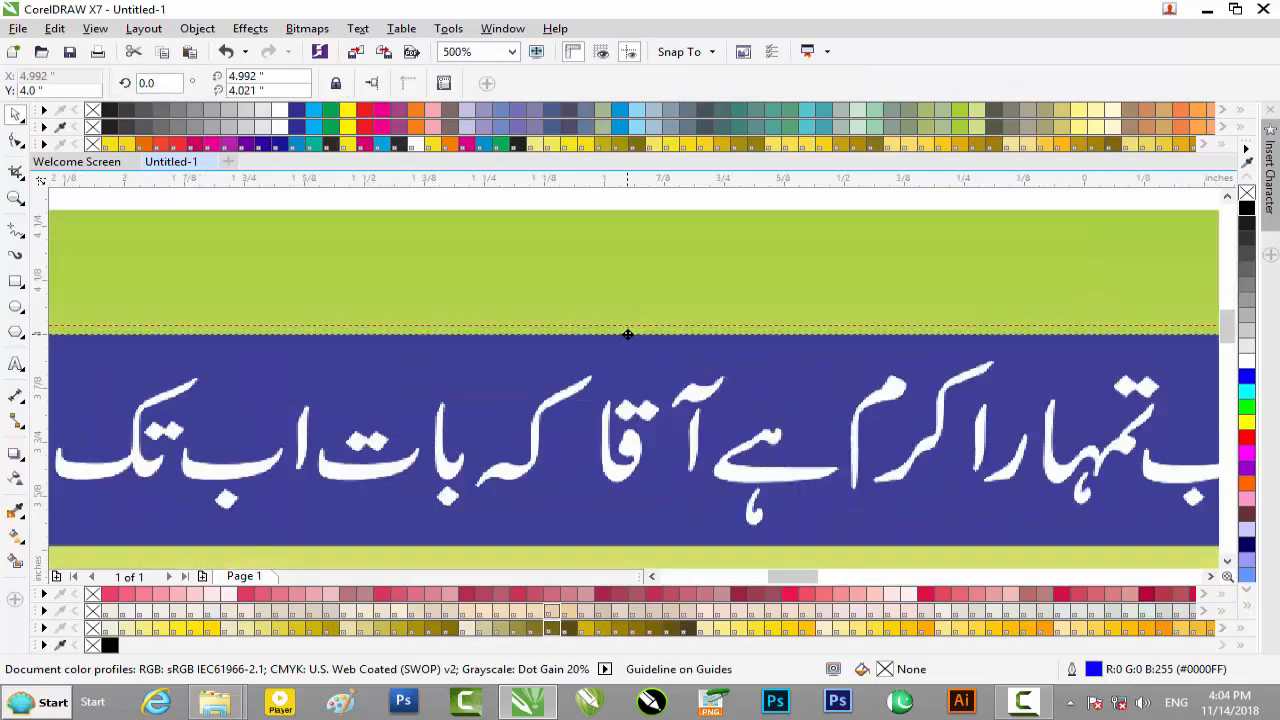
scroll(627, 333, "down", 1)
Move the finished blue slogan bar from the black panel onto the upper right area of the blank gradient banner
left_click_drag(818, 577, 947, 574)
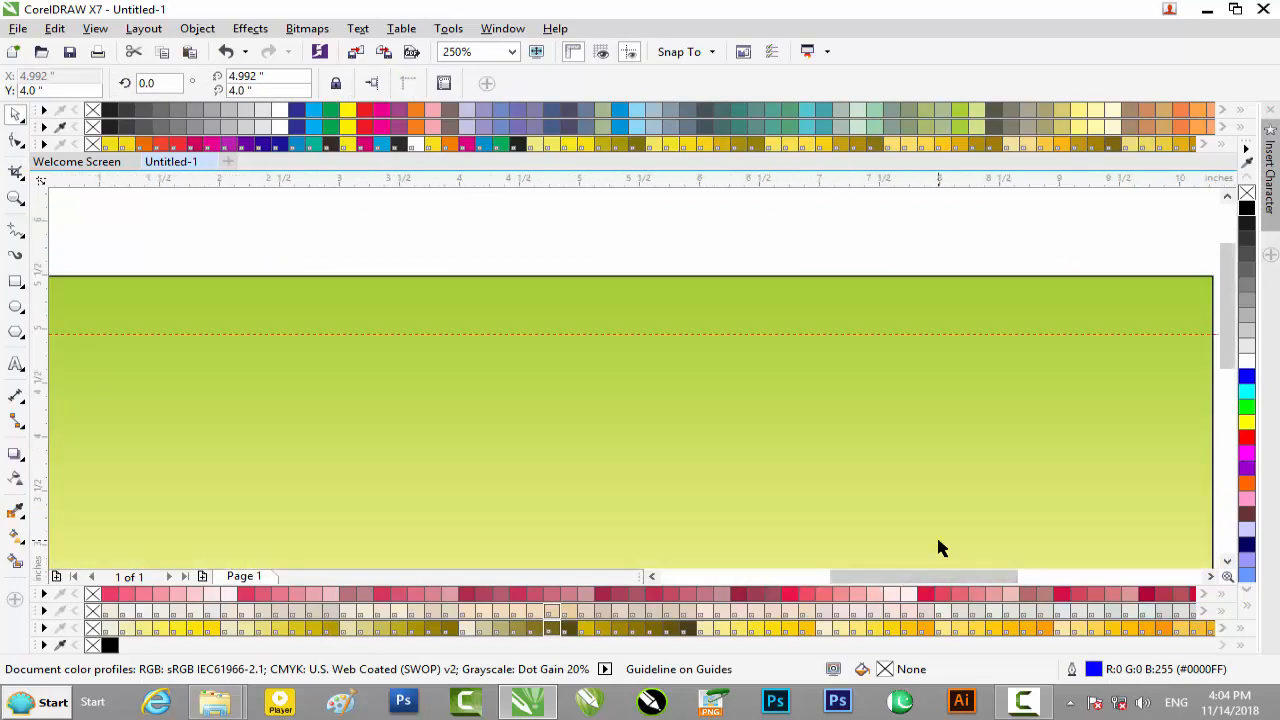
scroll(938, 550, "down", 1)
scroll(1101, 488, "down", 1)
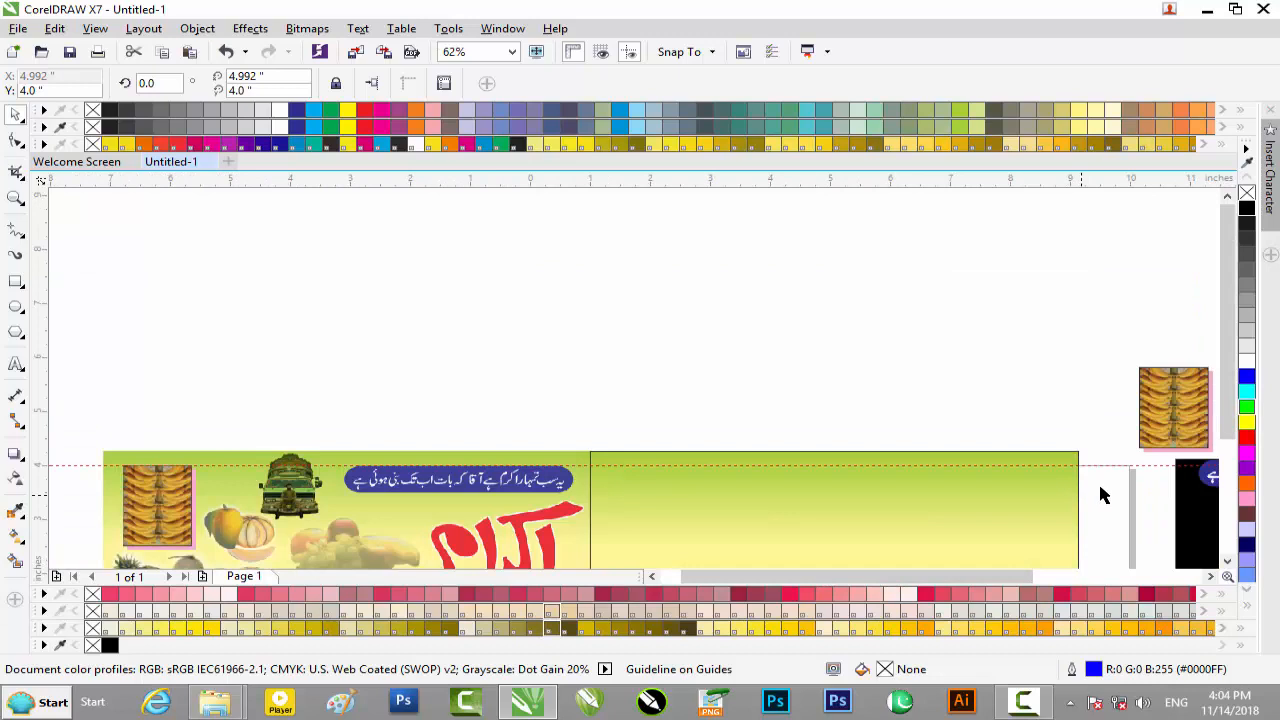
left_click_drag(1010, 578, 1106, 578)
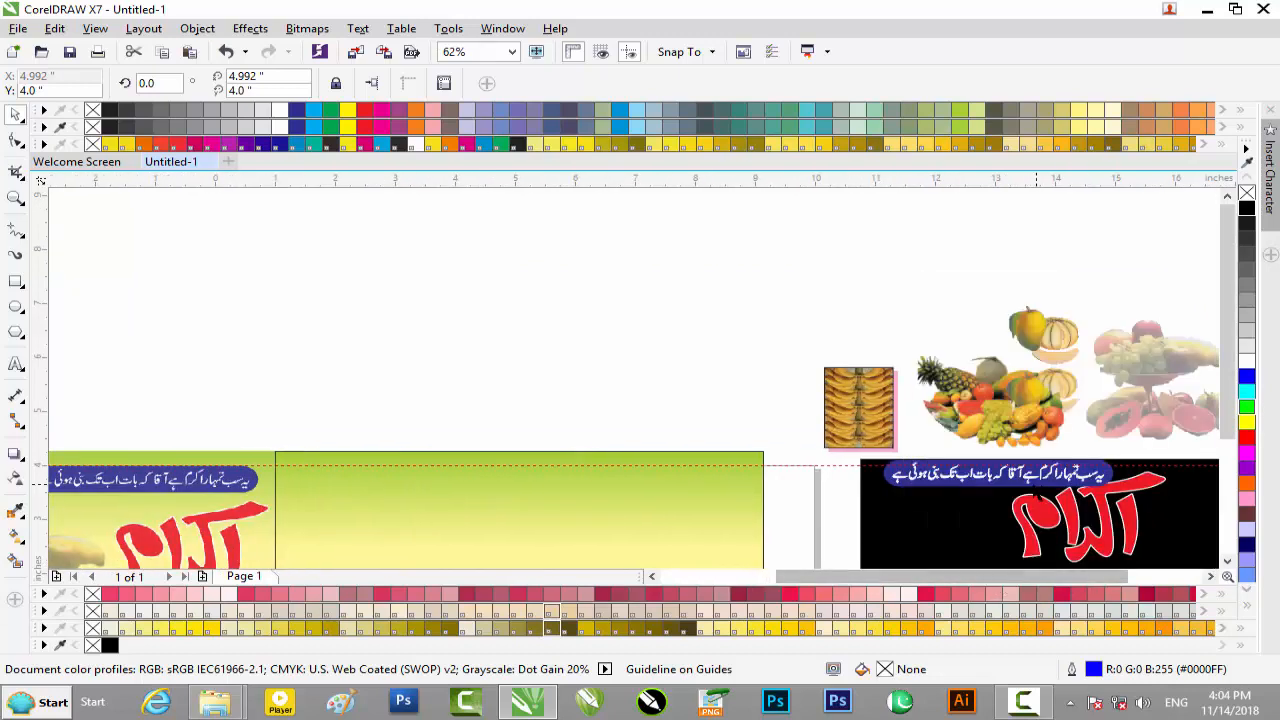
left_click(1008, 475)
left_click_drag(1008, 475, 636, 486)
Nudge the slogan bar up to the guideline and leftward, centring it at about X 6.676, Y 3.756 inches
scroll(636, 486, "up", 1)
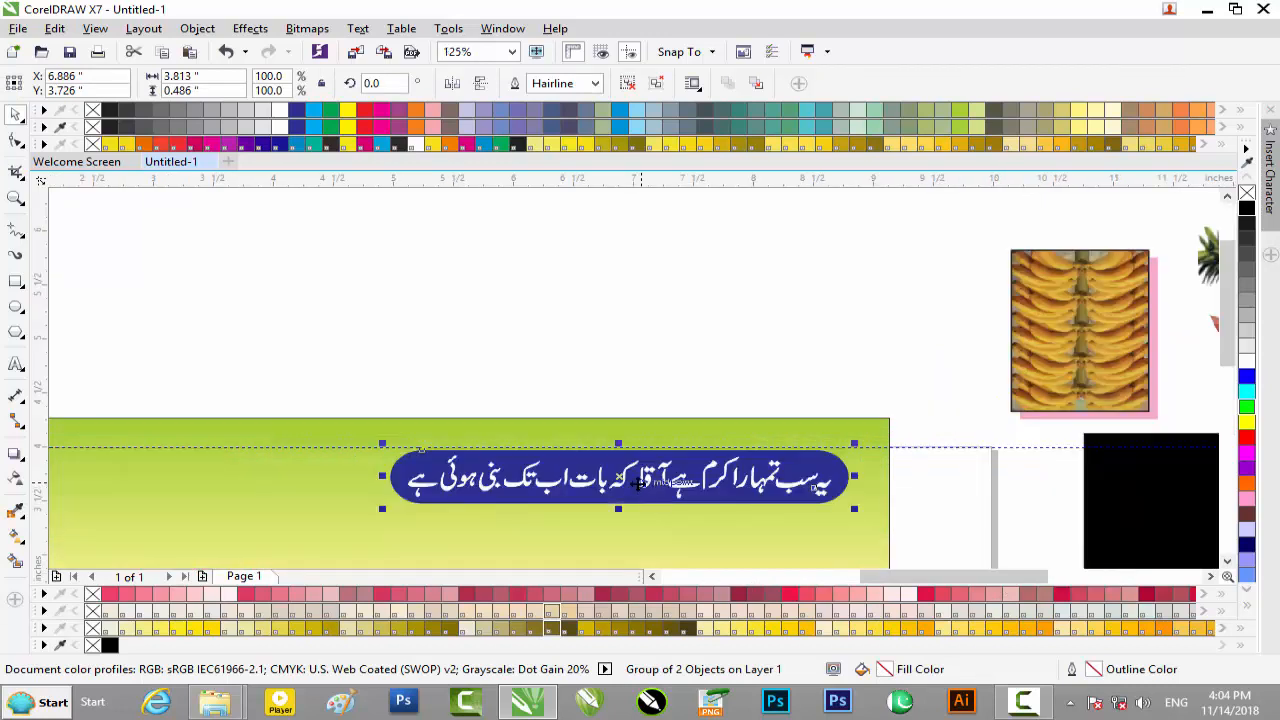
scroll(640, 490, "up", 1)
key("Up")
key("Up")
key("Left")
key("Left")
key("Left")
key("Left")
key("Left")
key("Left")
key("Left")
key("Left")
key("Left")
key("Left")
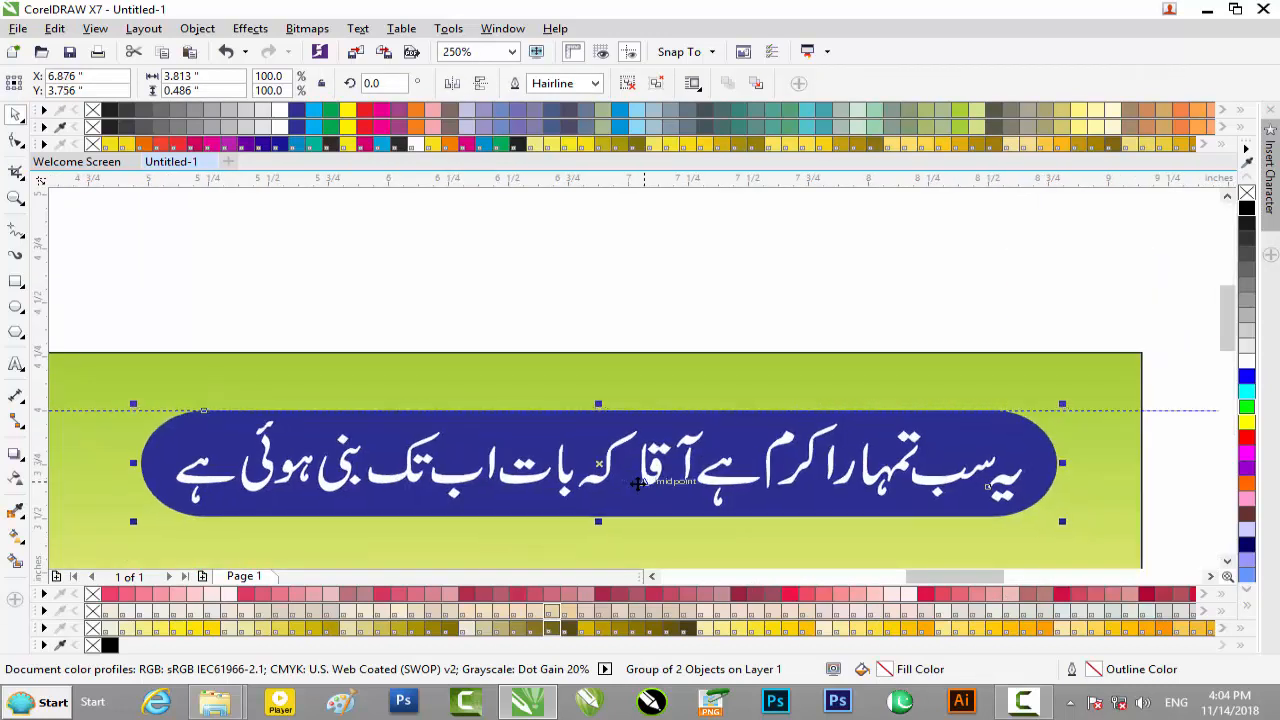
key("Left")
key("Left")
key("Left")
key("Left")
key("Left")
key("Left")
key("Left")
key("Left")
key("Left")
key("Left")
key("Left")
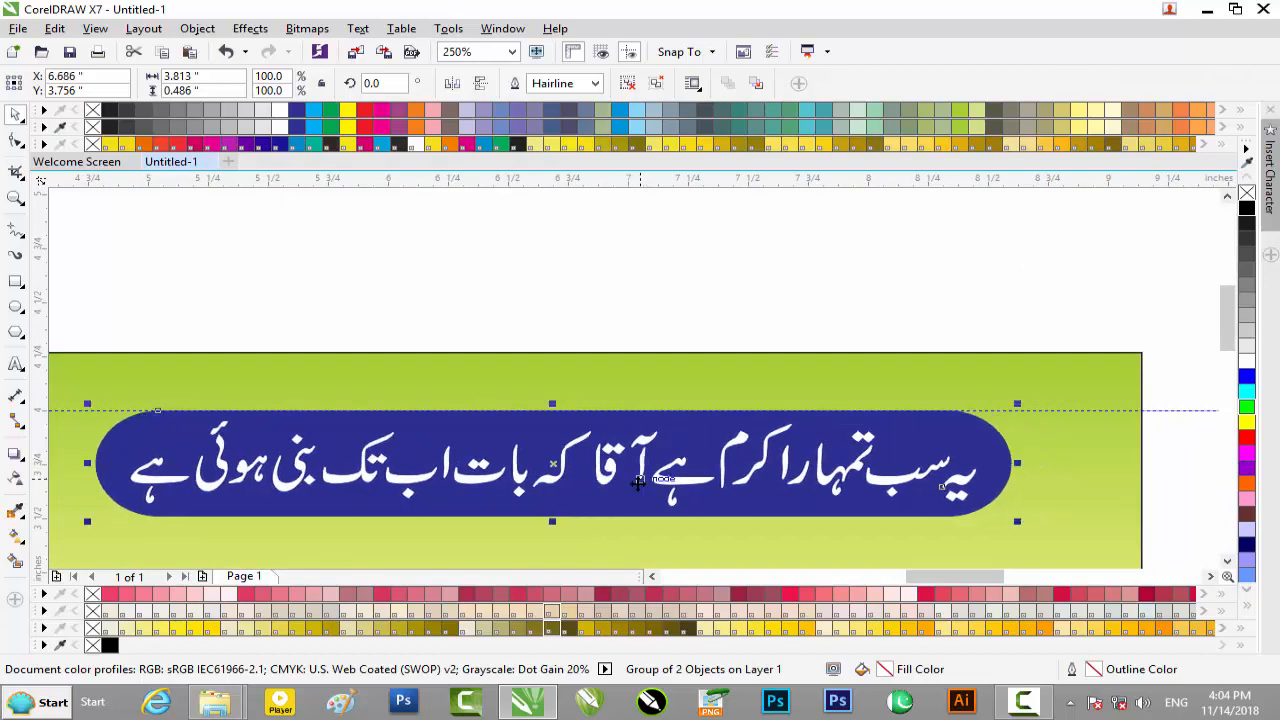
Draw a rectangle about 5.414 by 0.617 inches over the reference banner's purple address bar
scroll(636, 484, "down", 1)
scroll(637, 484, "down", 1)
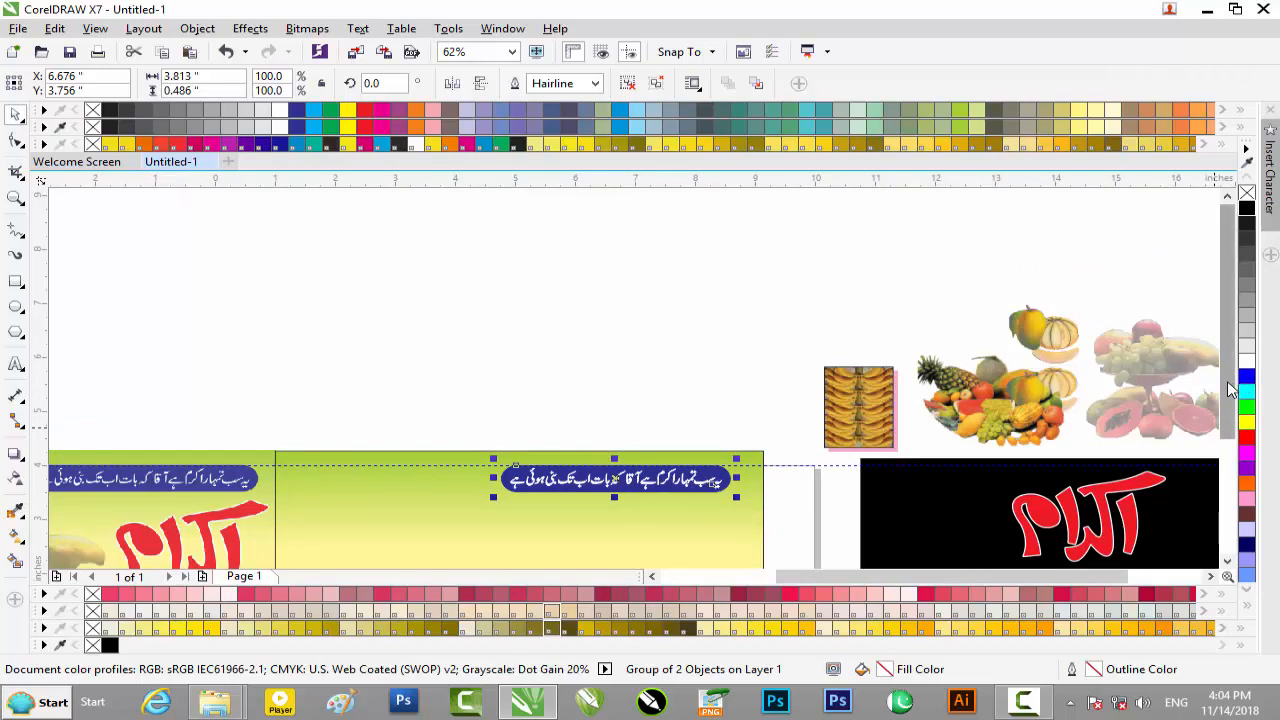
left_click_drag(1228, 385, 1224, 466)
left_click_drag(826, 578, 713, 576)
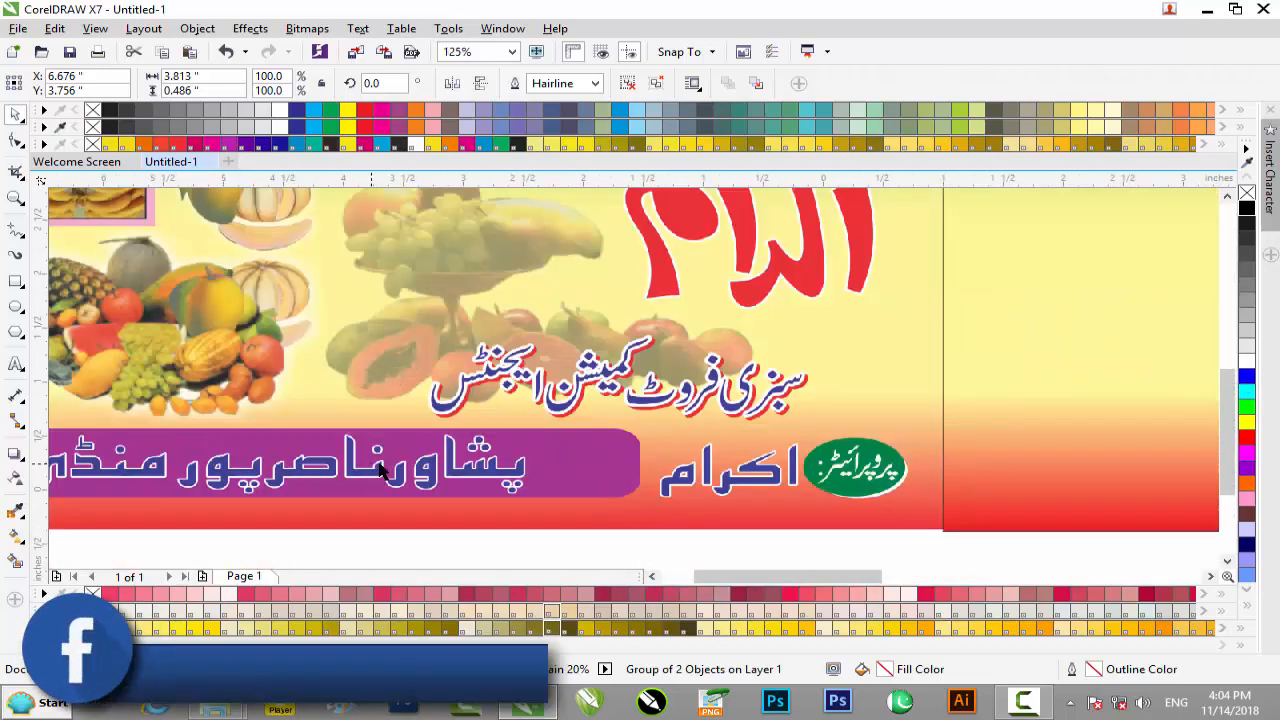
scroll(383, 478, "up", 1)
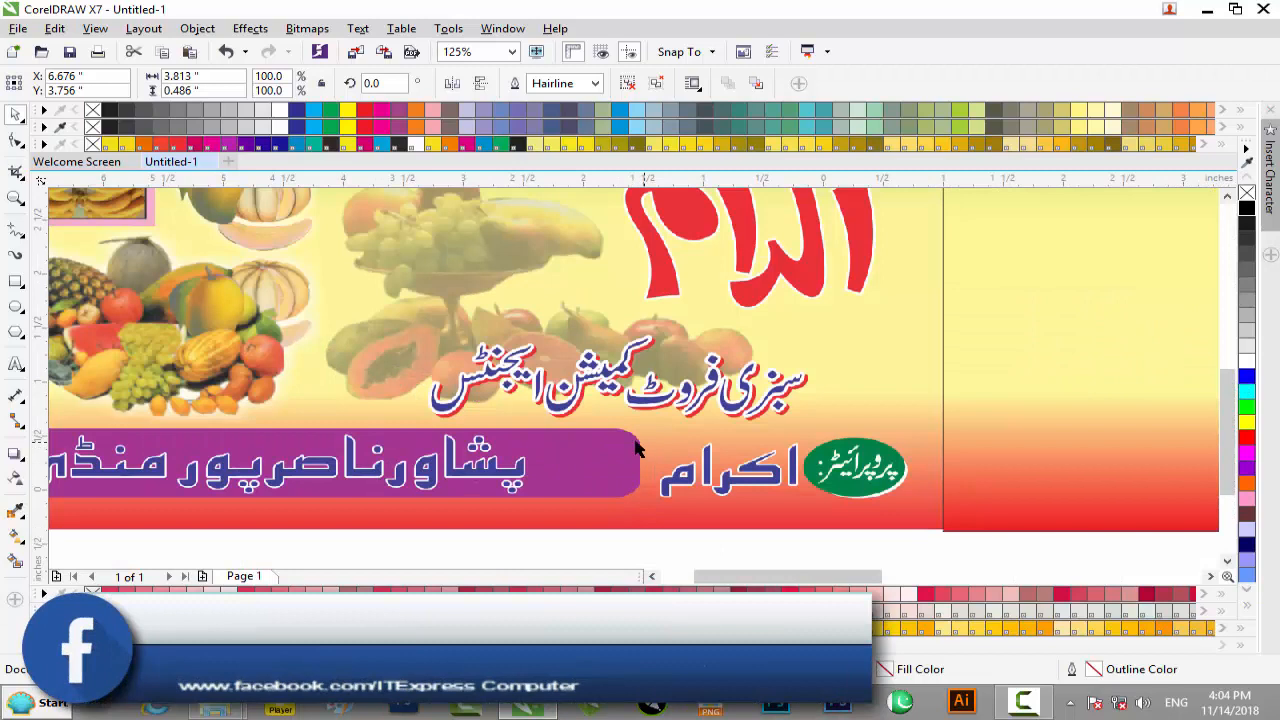
left_click(16, 283)
left_click_drag(620, 437, 103, 497)
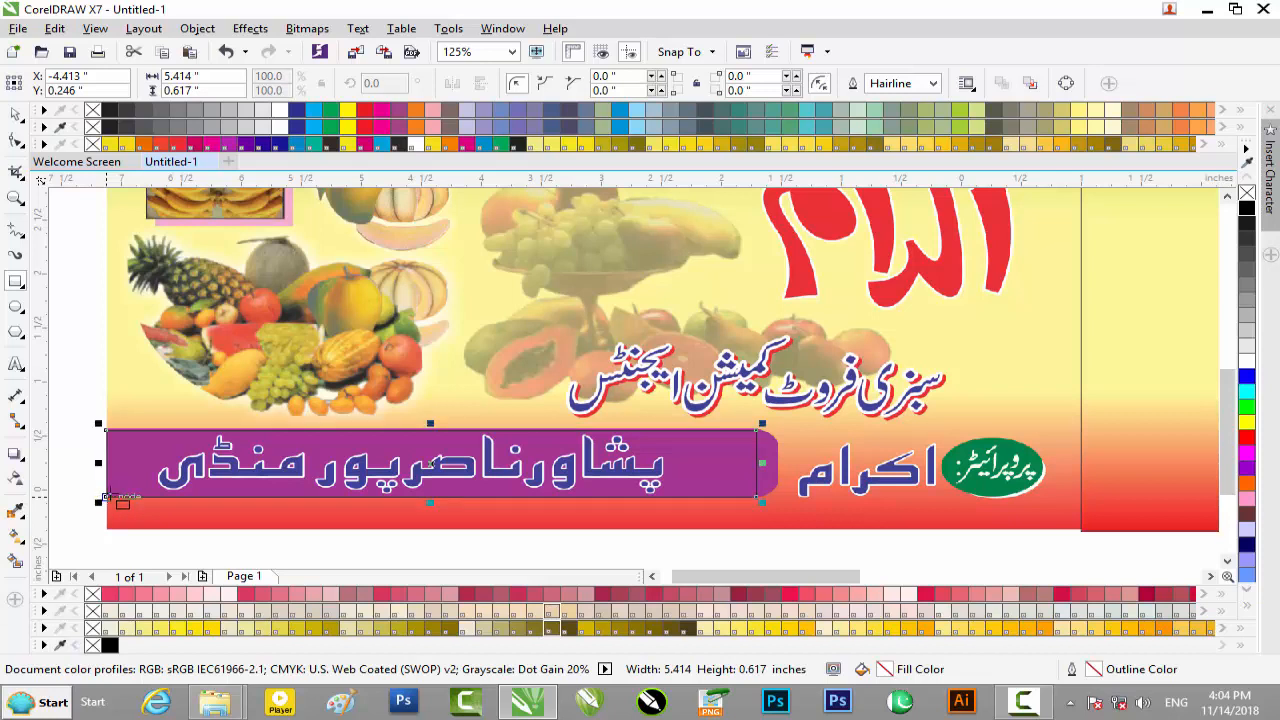
left_click(17, 116)
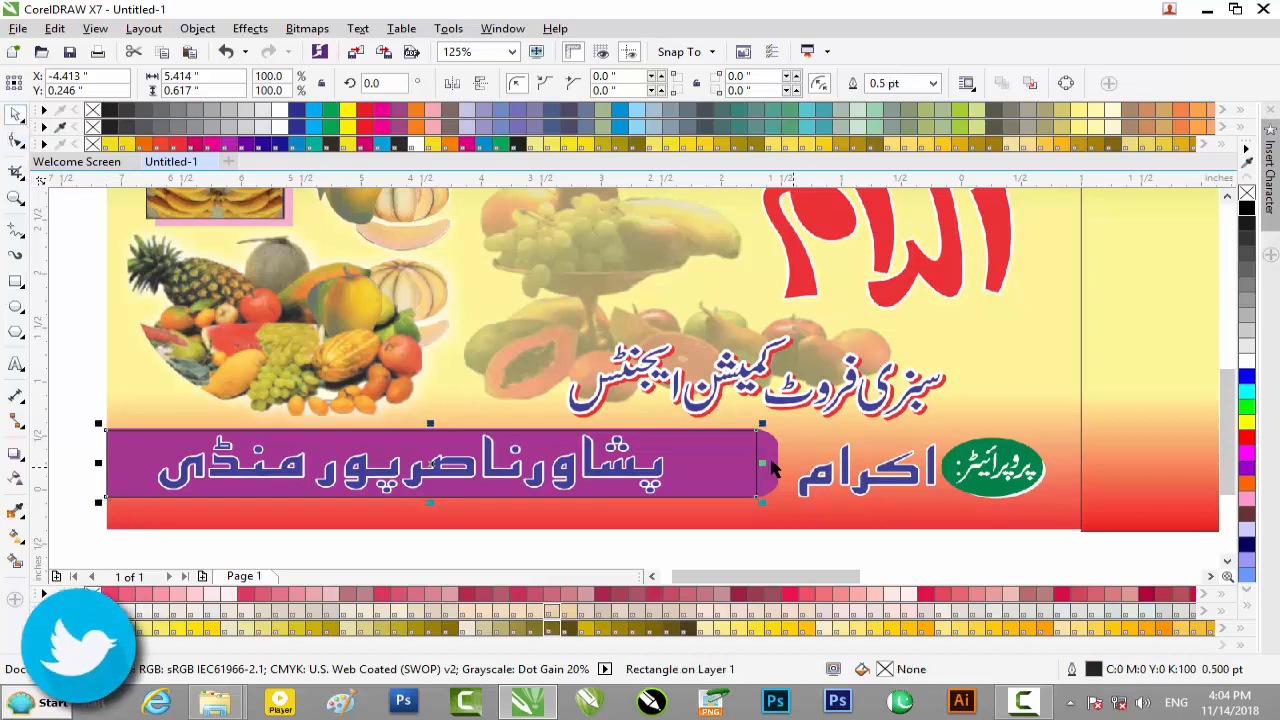
Round the address rectangle's corners to about 0.142 inches and stretch its right end to a width of about 5.597 inches
key("F10")
left_click_drag(758, 434, 762, 446)
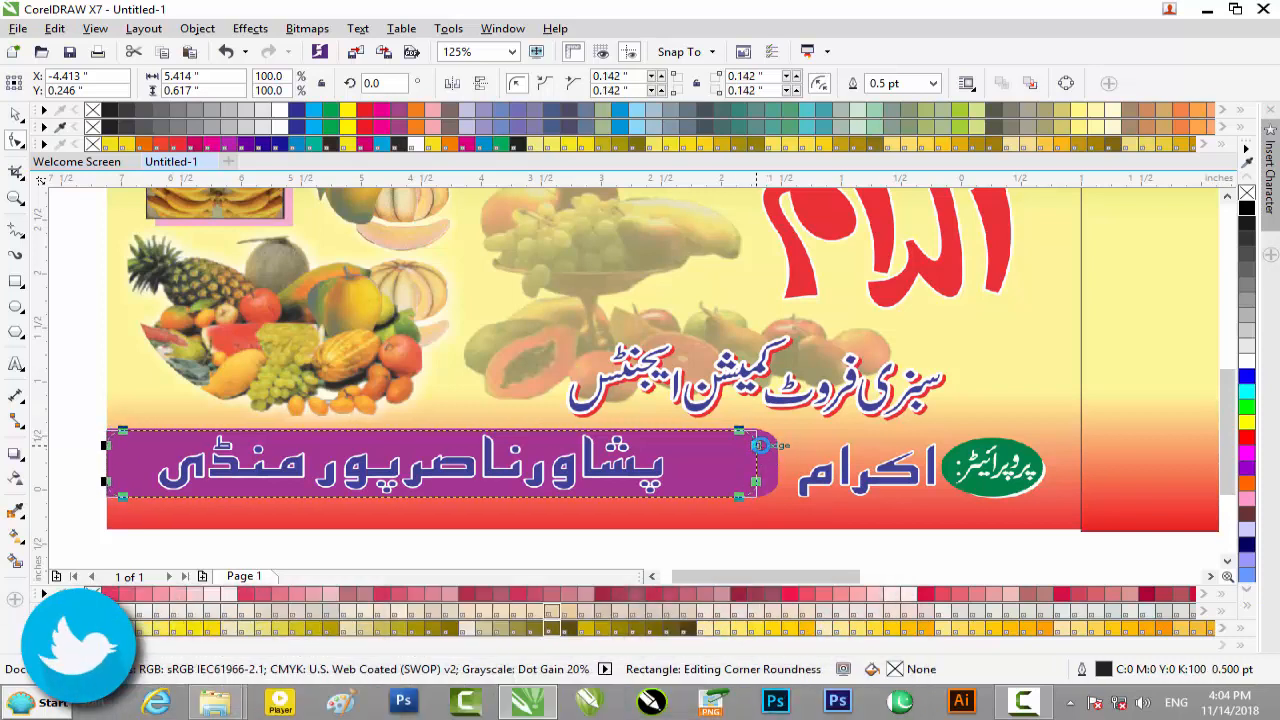
left_click(15, 114)
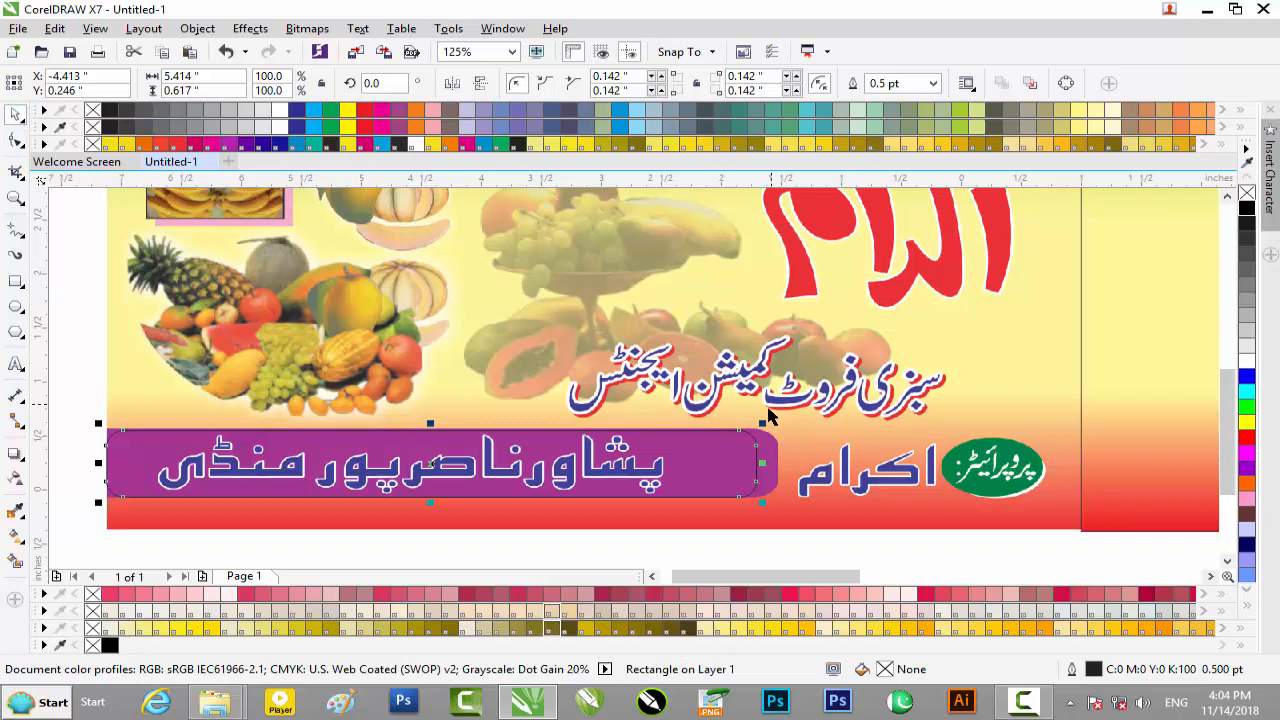
left_click_drag(771, 463, 784, 462)
scroll(784, 462, "up", 1)
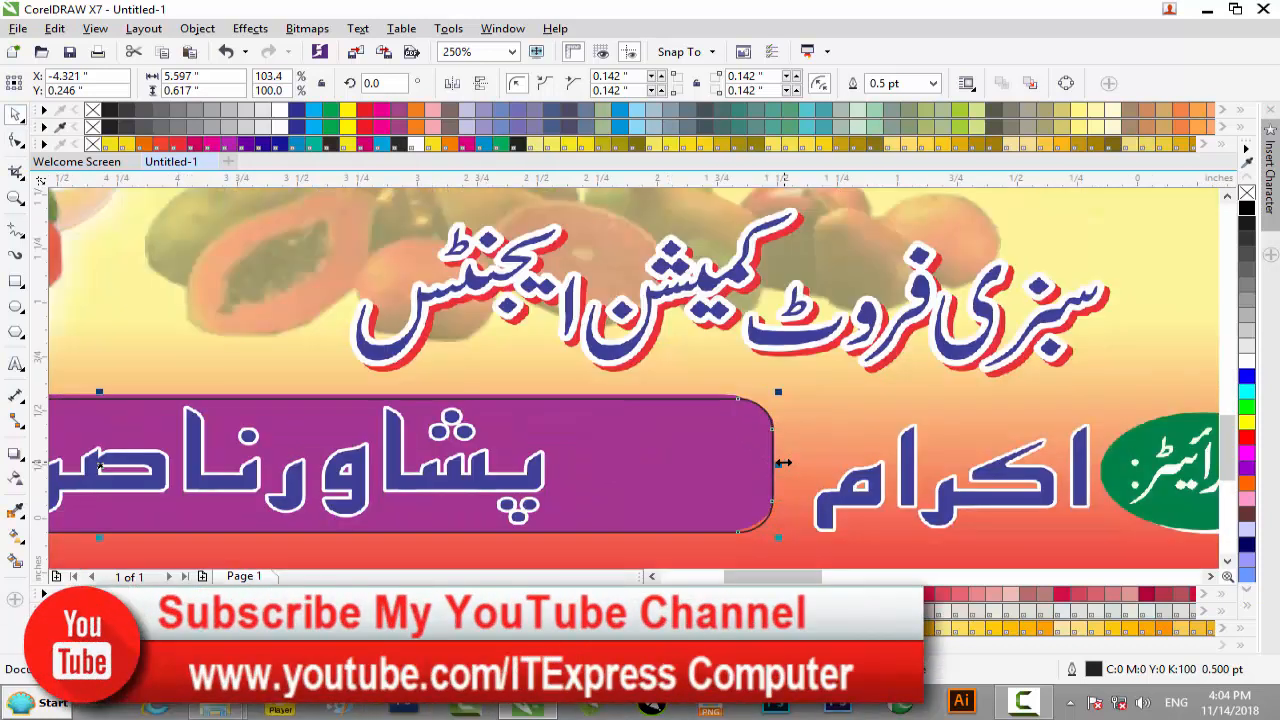
scroll(731, 463, "down", 2)
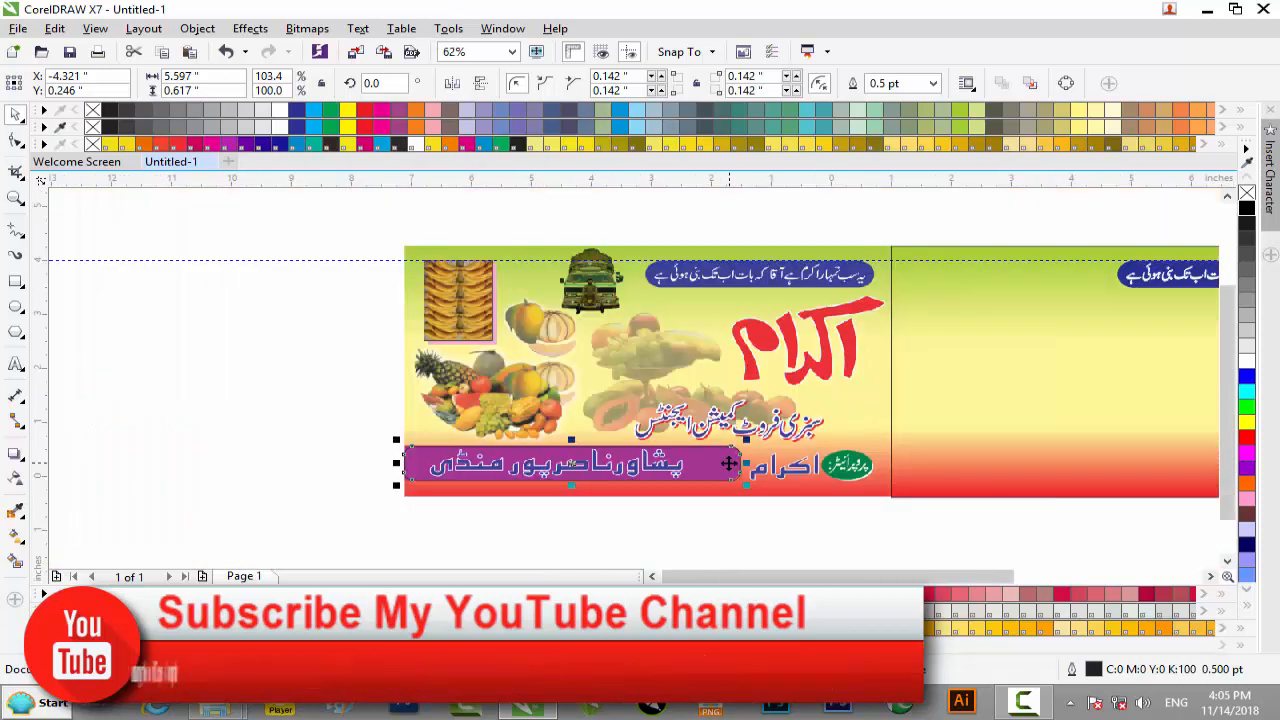
scroll(545, 463, "up", 1)
scroll(531, 463, "down", 1)
Move the rounded rectangle below the reference banner, fill it with magenta and remove its outline
left_click_drag(533, 463, 537, 524)
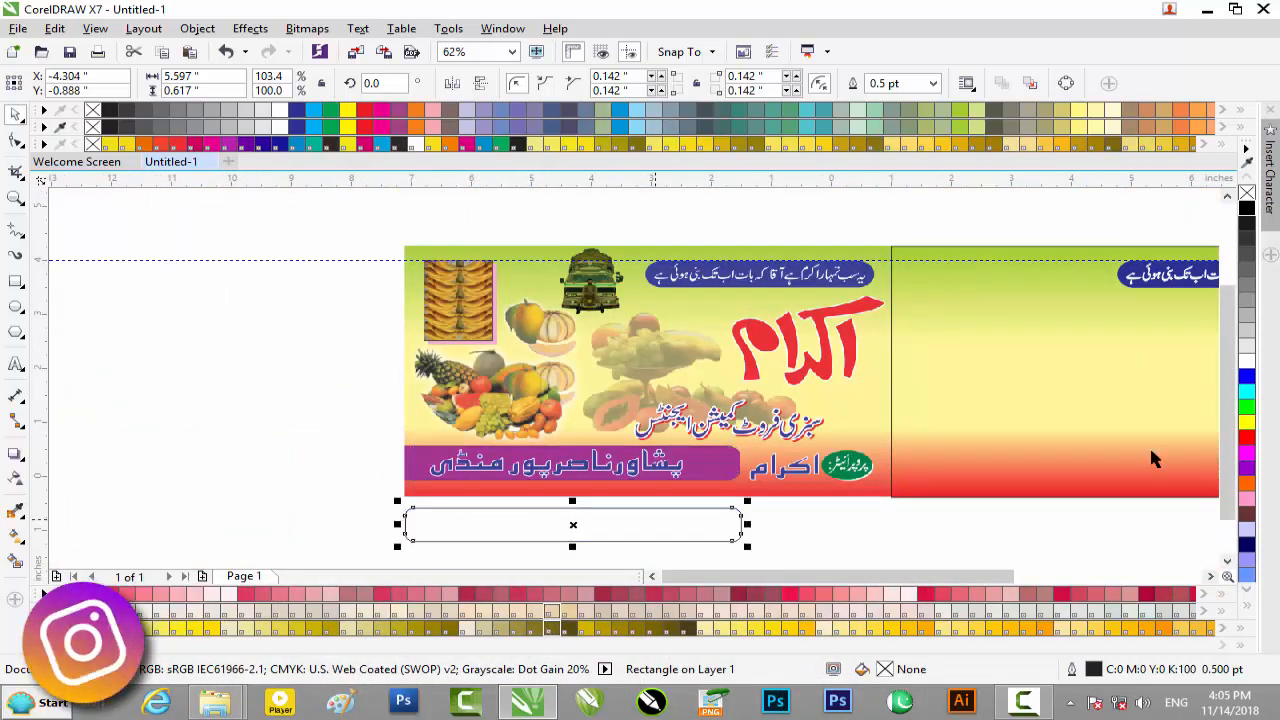
left_click(1247, 453)
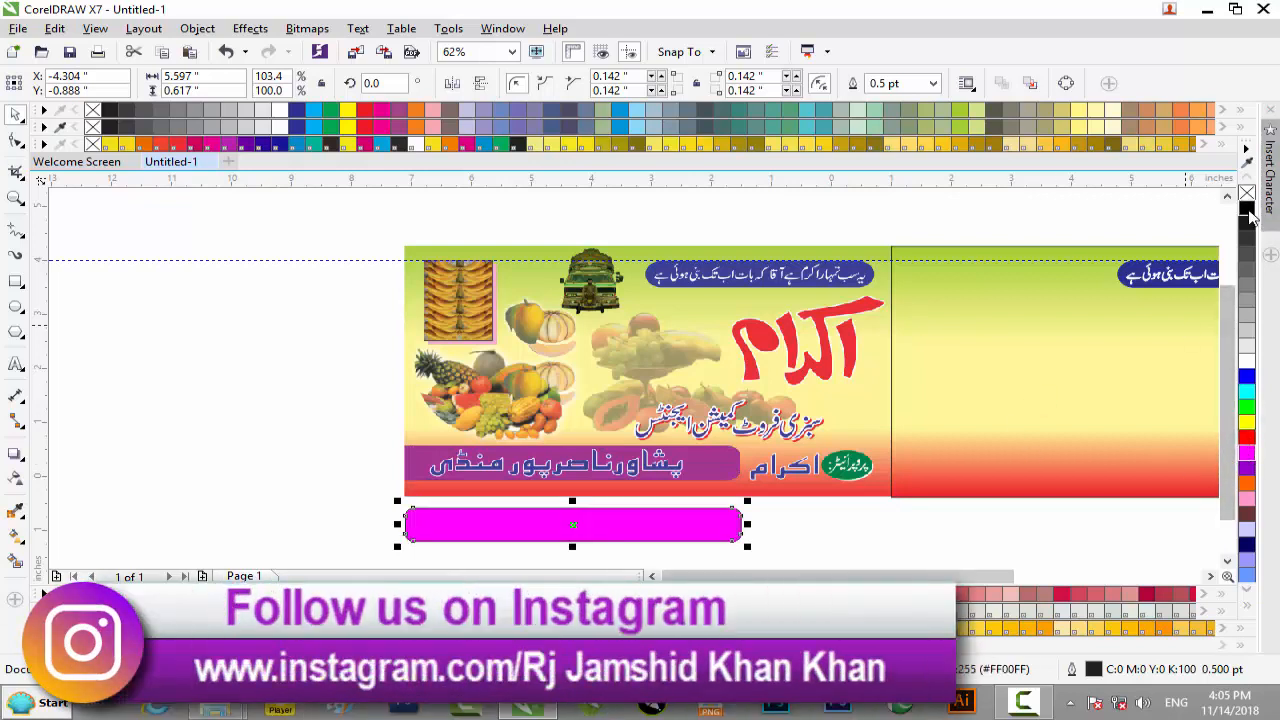
right_click(1247, 192)
left_click(826, 524)
Try to PowerClip the magenta bar into the blank gradient banner, undo the attempt and delete the bar
left_click_drag(706, 530, 1135, 460)
left_click_drag(1128, 508, 1106, 540)
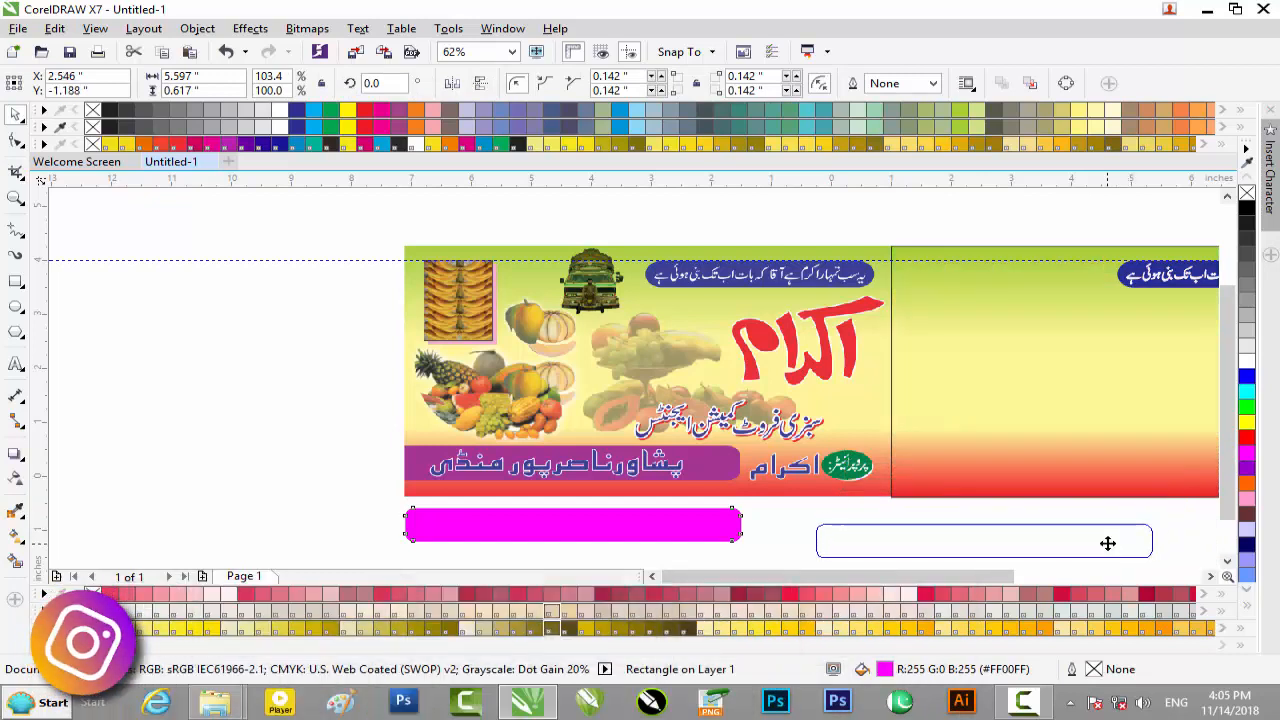
right_click(1106, 540)
left_click(1113, 85)
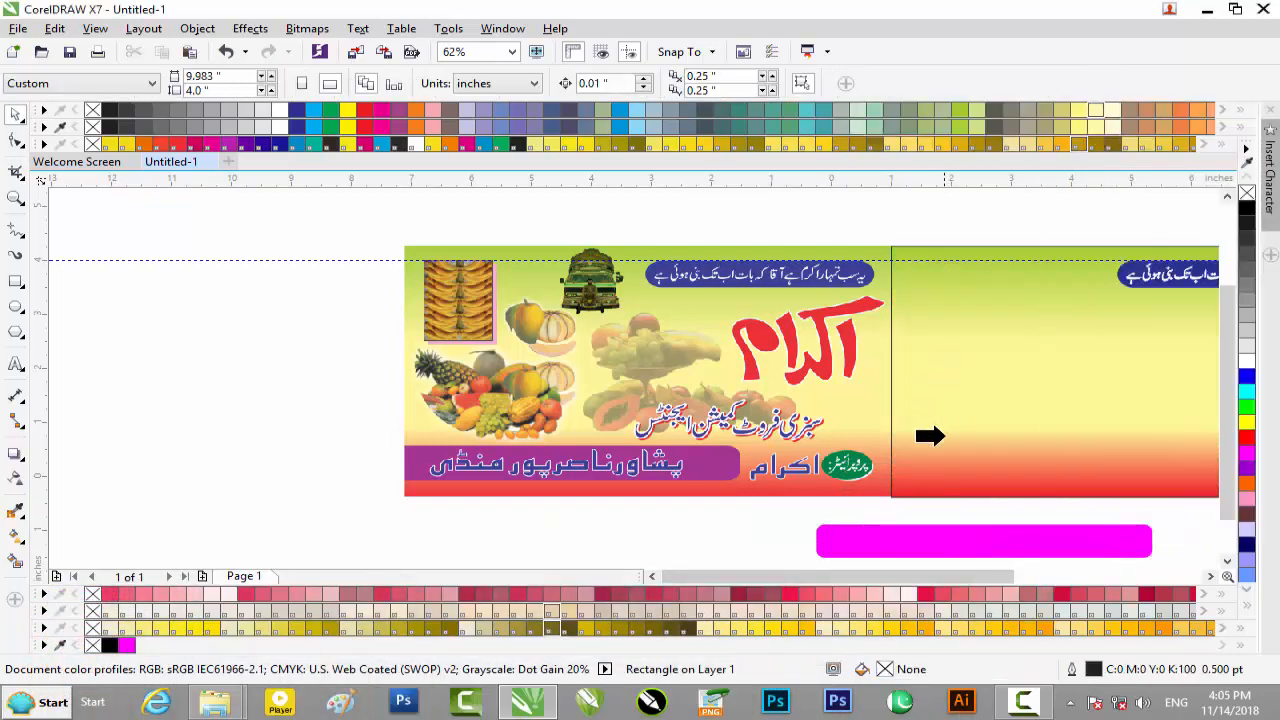
left_click(968, 436)
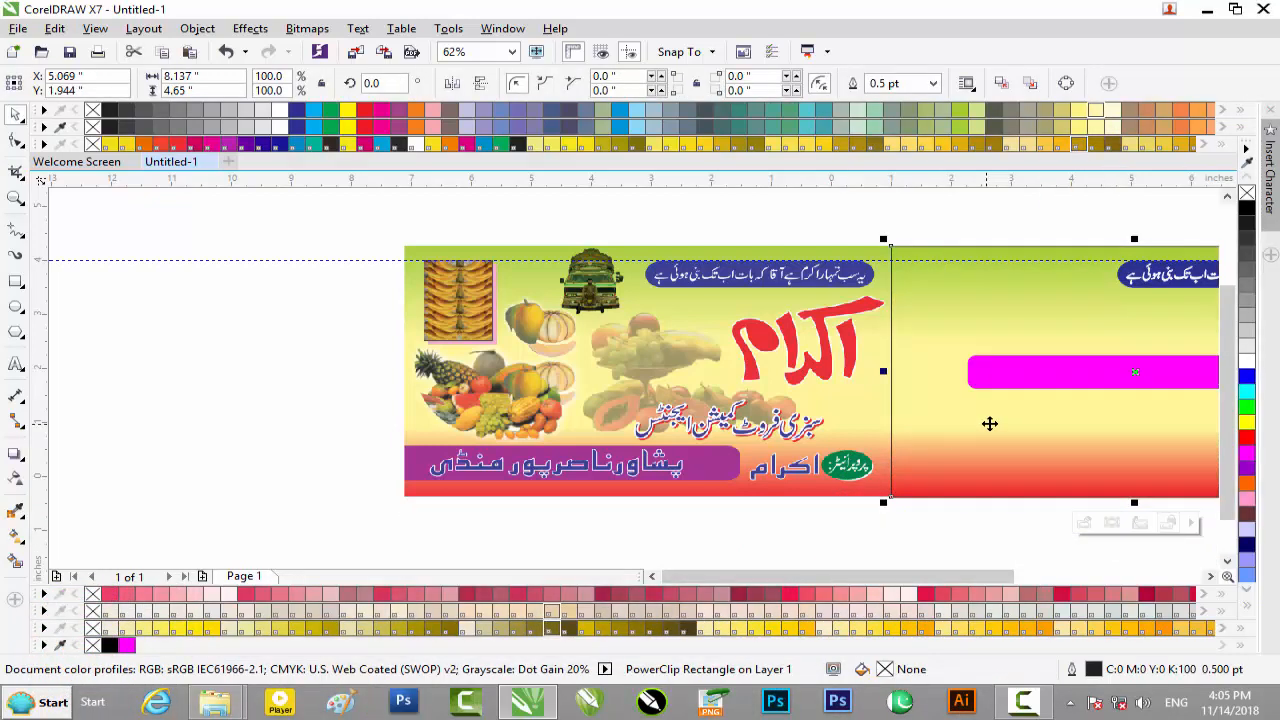
key("ctrl+z")
key("ctrl+z")
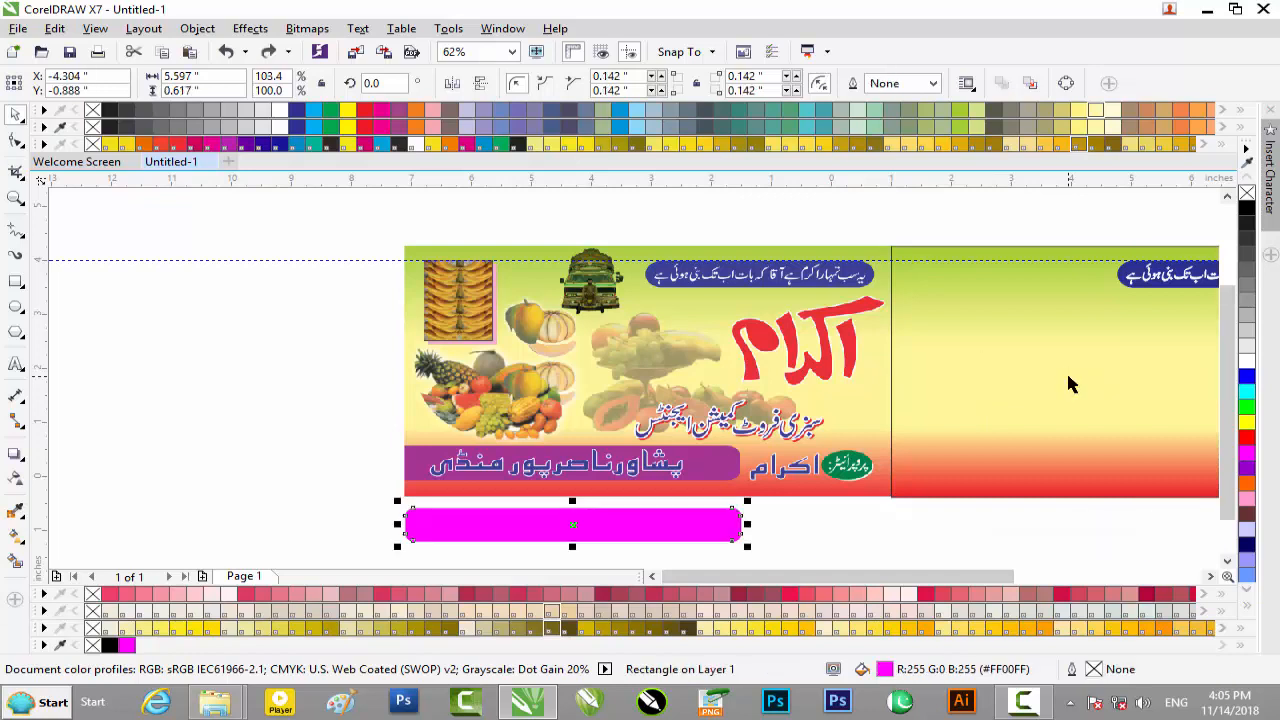
key("Delete")
Move the finished purple address bar with its Urdu text onto the lower left area of the blank gradient banner
left_click_drag(806, 574, 602, 488)
left_click_drag(743, 505, 356, 467)
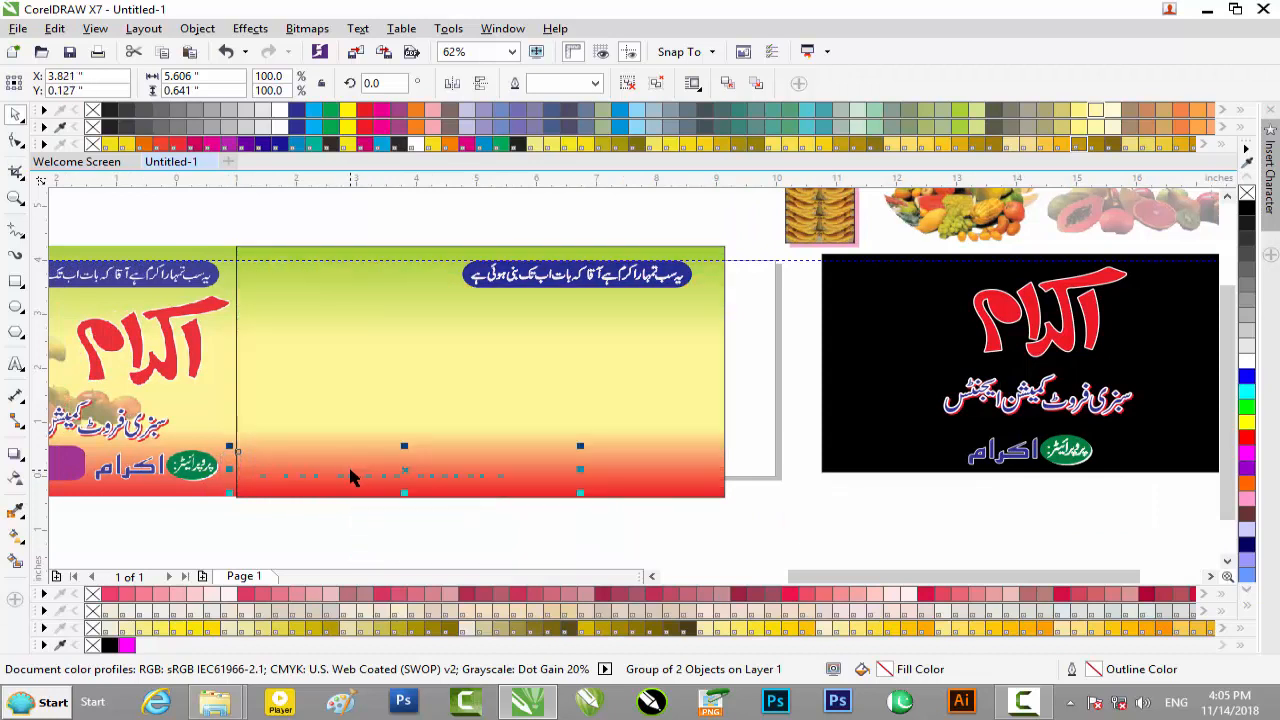
left_click_drag(949, 580, 820, 580)
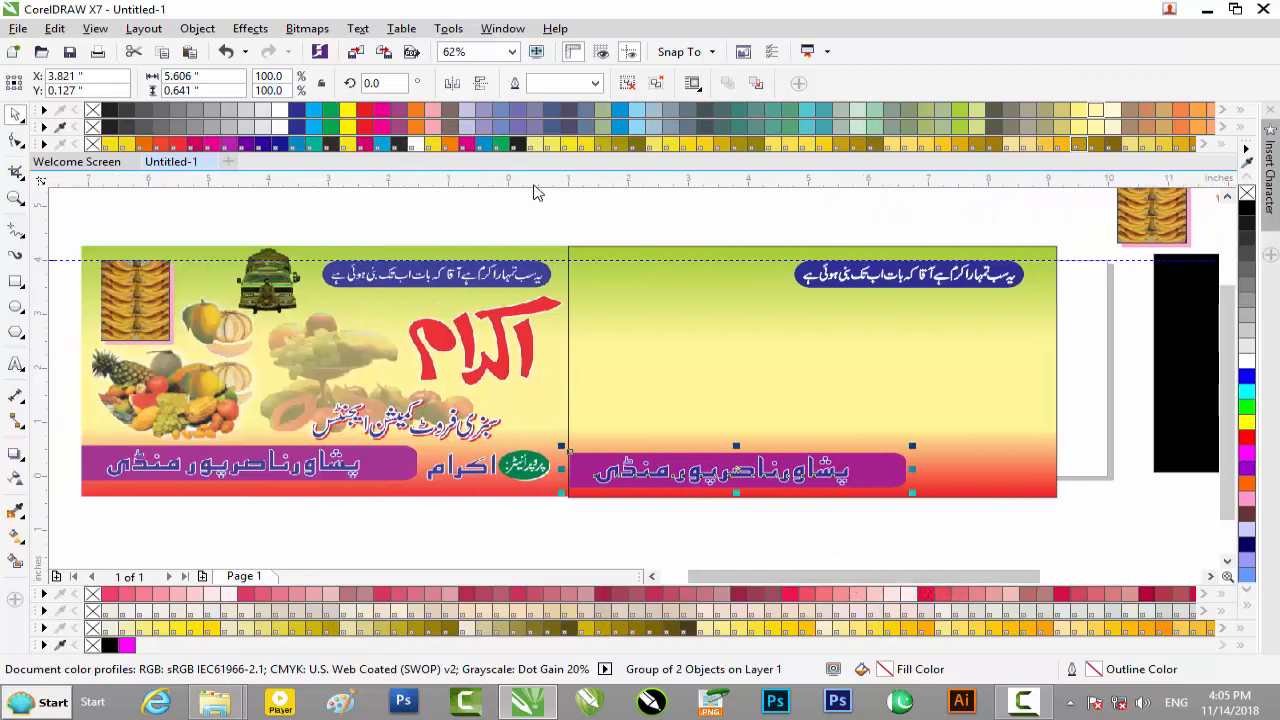
Add a horizontal guideline at about 0.575 inches along the top edge of the reference banner's purple address bar
key("Escape")
left_click_drag(480, 183, 495, 446)
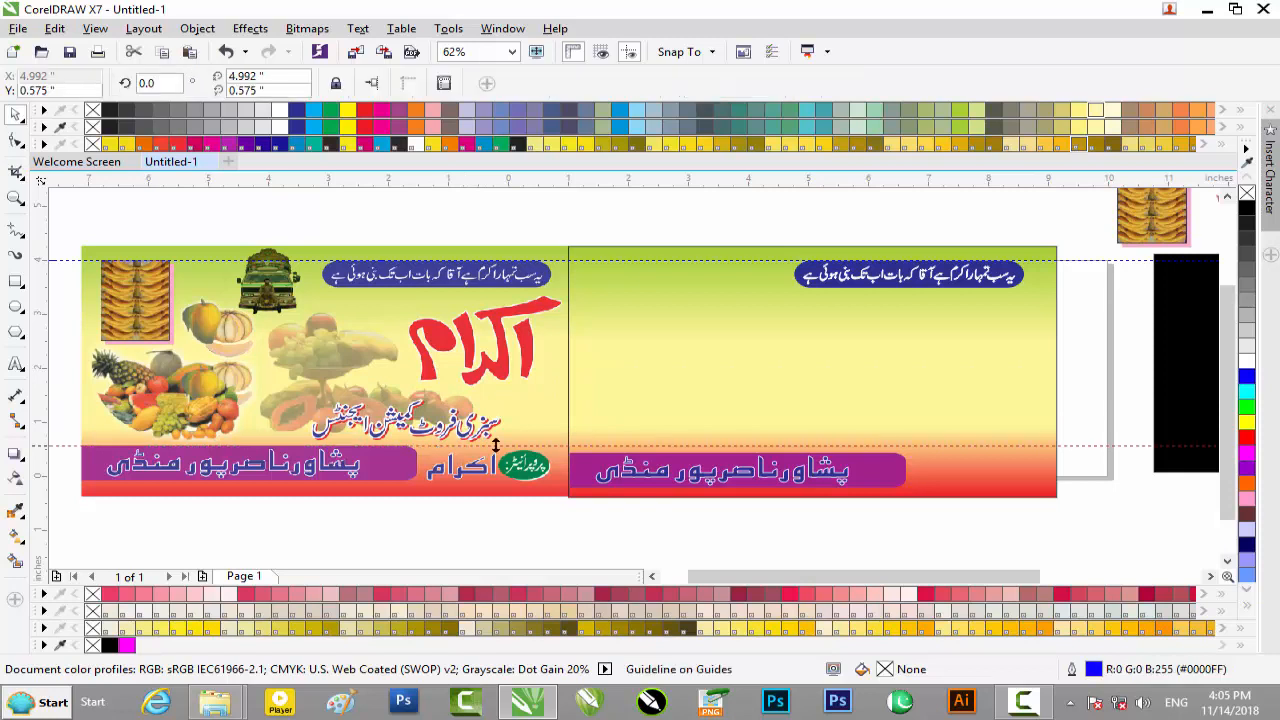
scroll(634, 457, "up", 2)
Nudge the new banner's purple address bar to the lower guideline and left edge, at about X 3.801, Y 0.247 inches
left_click(931, 512)
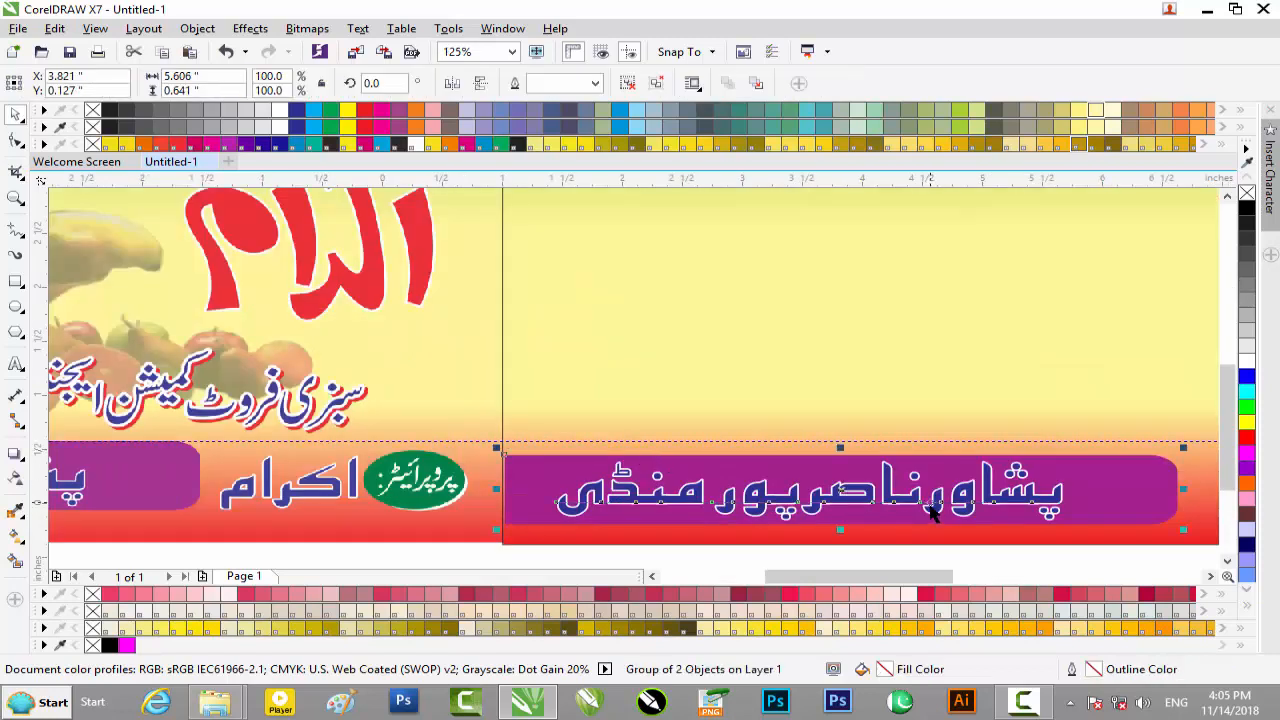
key("Up")
key("Up")
key("Up")
key("Up")
key("Up")
key("Up")
key("Up")
key("Up")
key("Up")
key("Up")
key("Up")
key("Up")
key("Up")
key("Up")
key("Down")
key("Down")
key("Left")
key("Left")
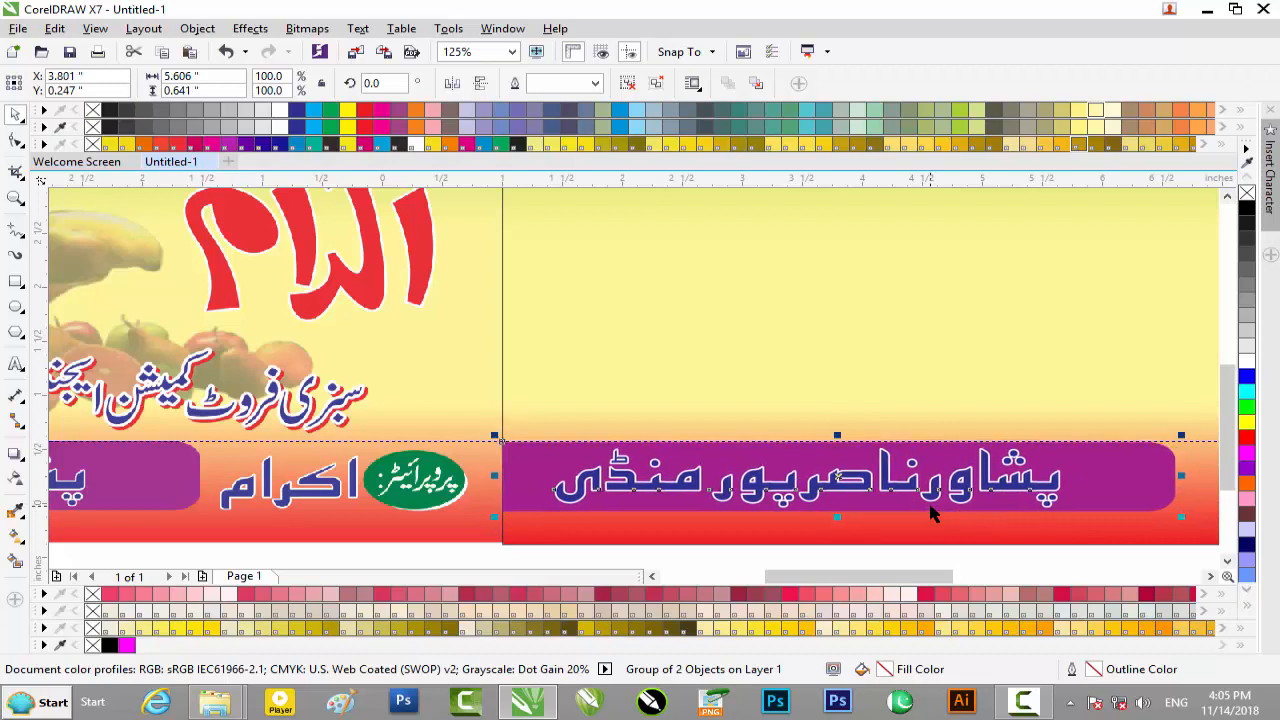
scroll(931, 509, "down", 2)
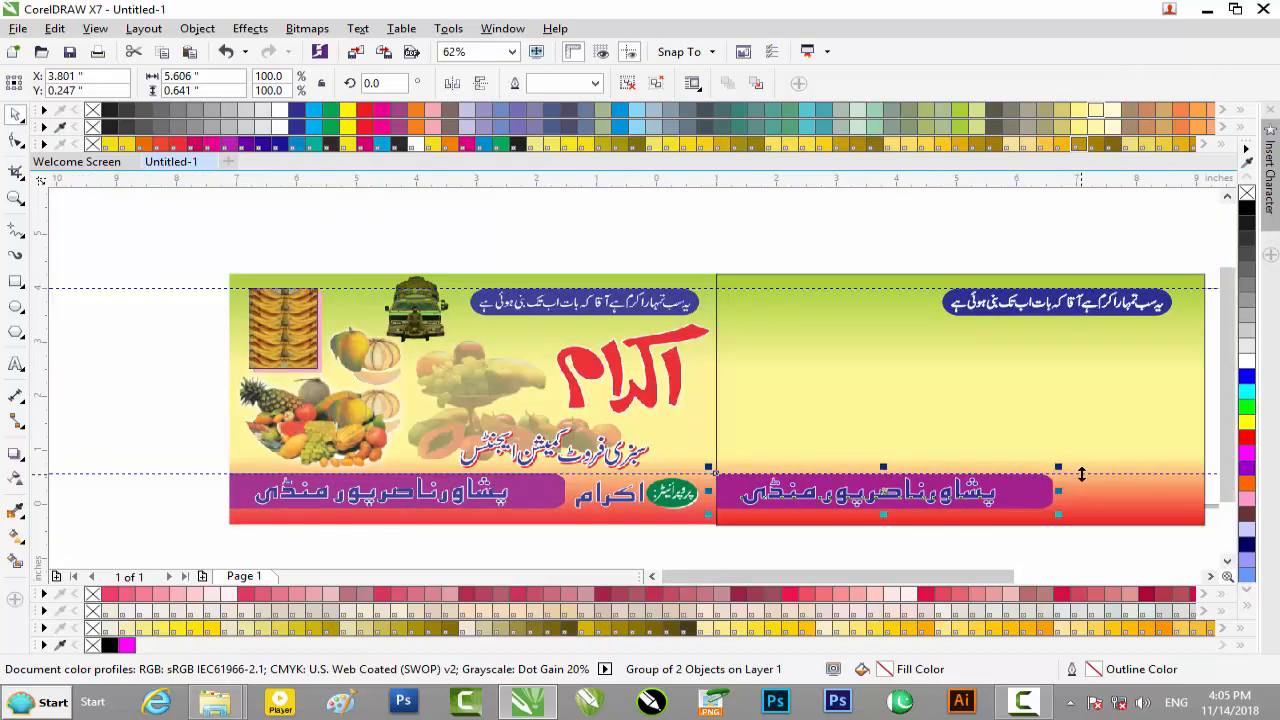
key("Escape")
Move the proprietor name and green oval group from the black panel beside the purple bar, at about X 7.844, Y 0.291 inches
left_click_drag(930, 575, 1098, 572)
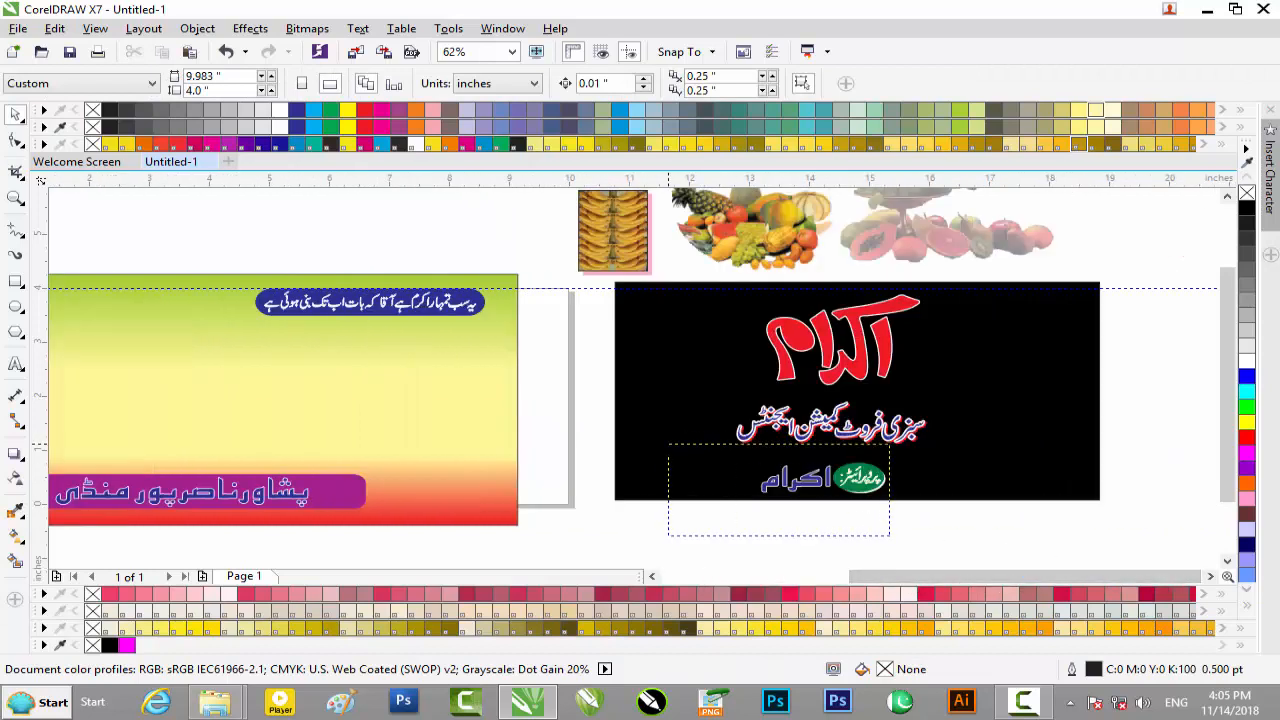
left_click_drag(668, 444, 942, 541)
left_click_drag(818, 480, 444, 497)
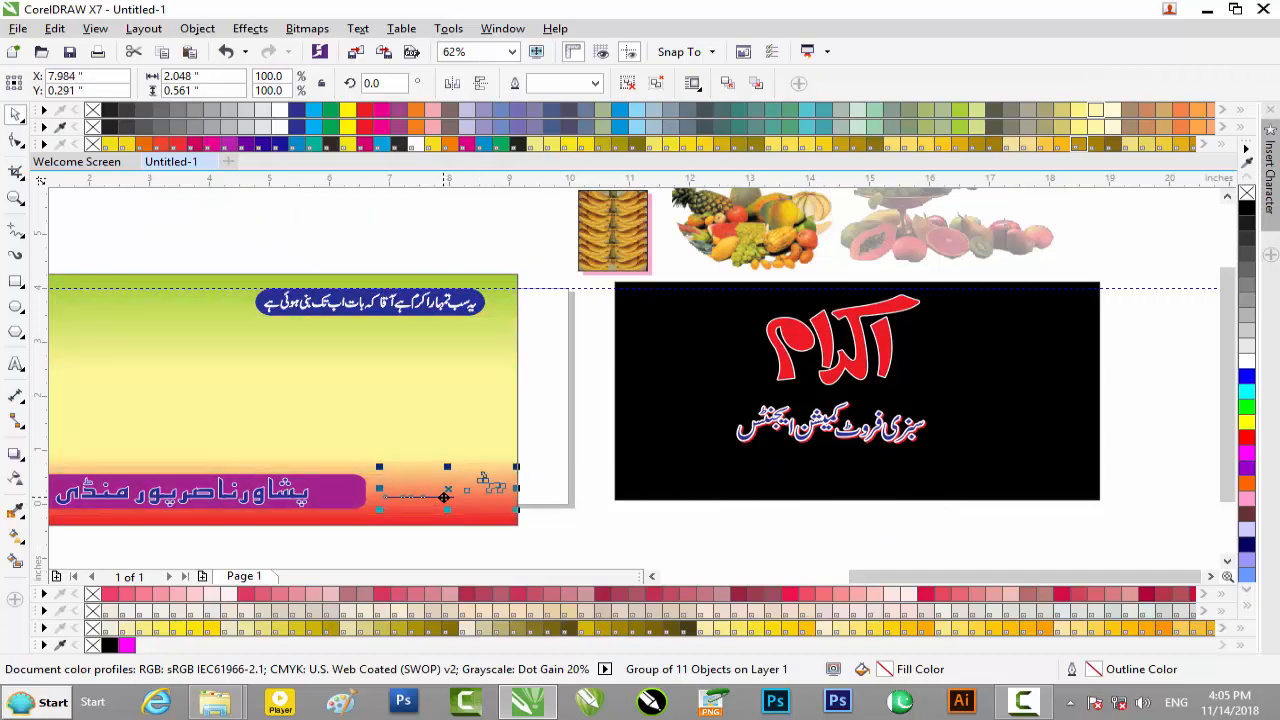
left_click_drag(446, 497, 443, 495)
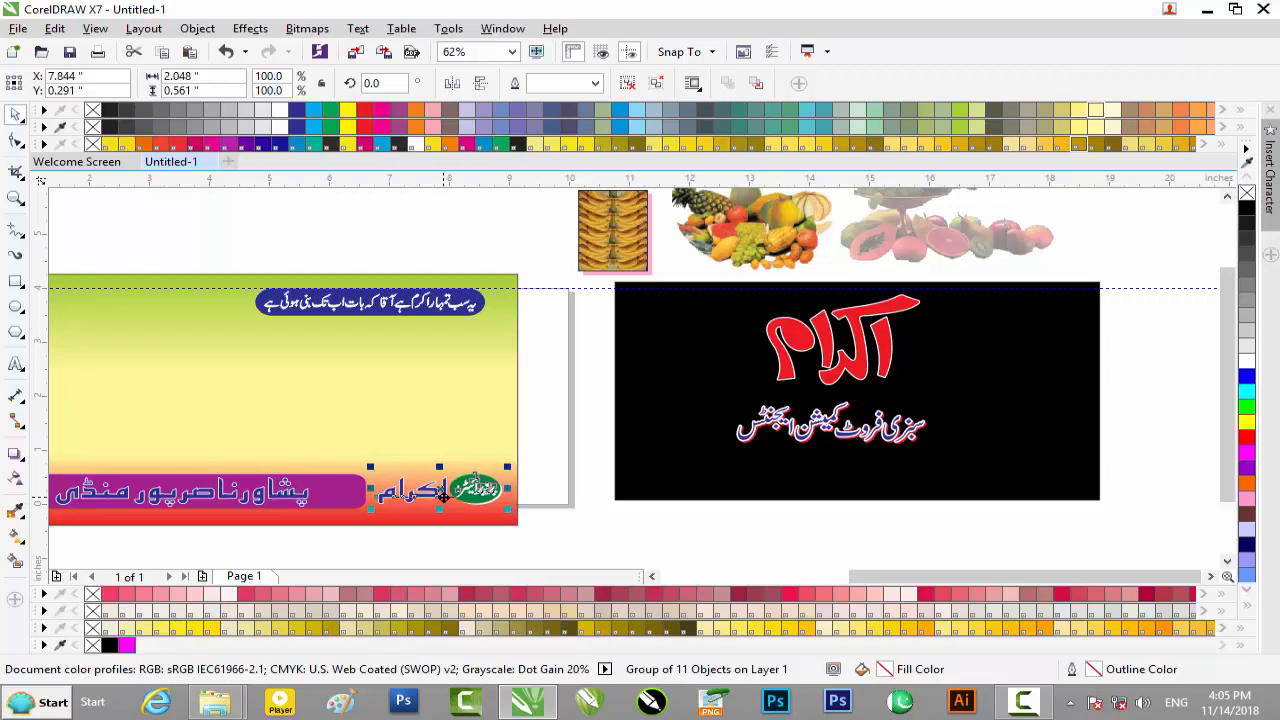
left_click(797, 535)
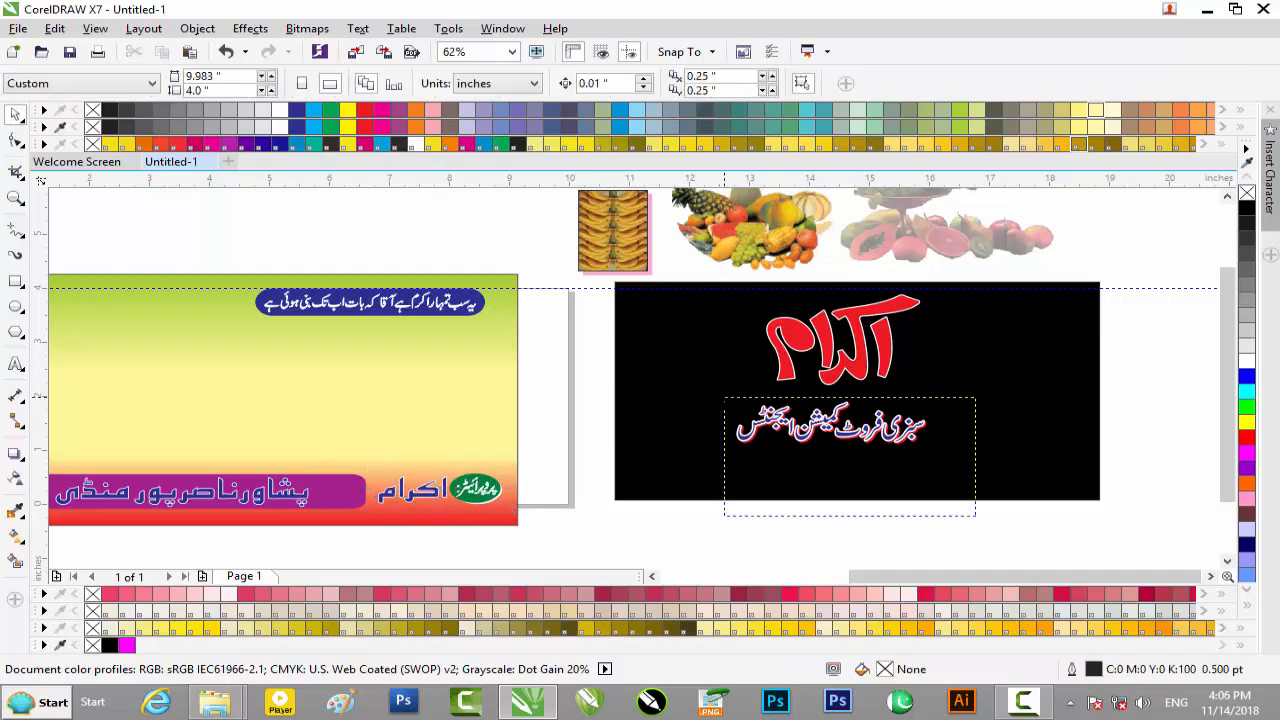
left_click_drag(830, 420, 258, 436)
left_click_drag(899, 576, 759, 568)
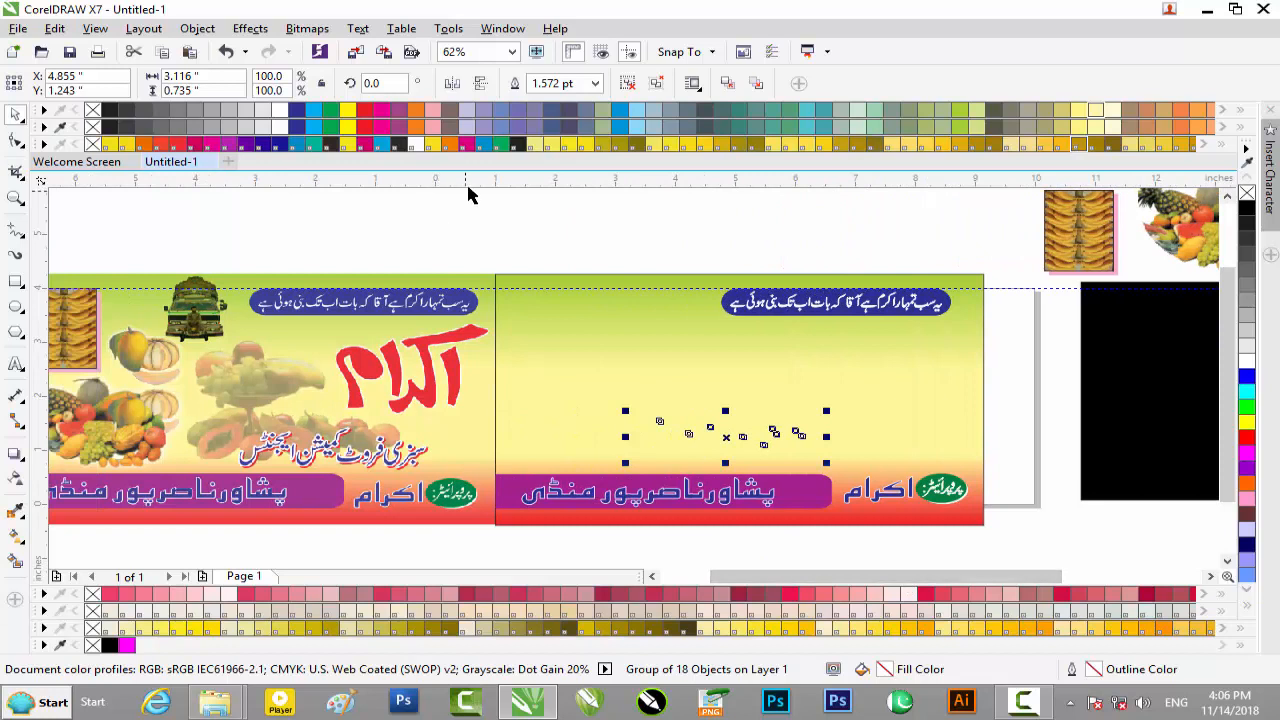
left_click_drag(434, 402, 440, 434)
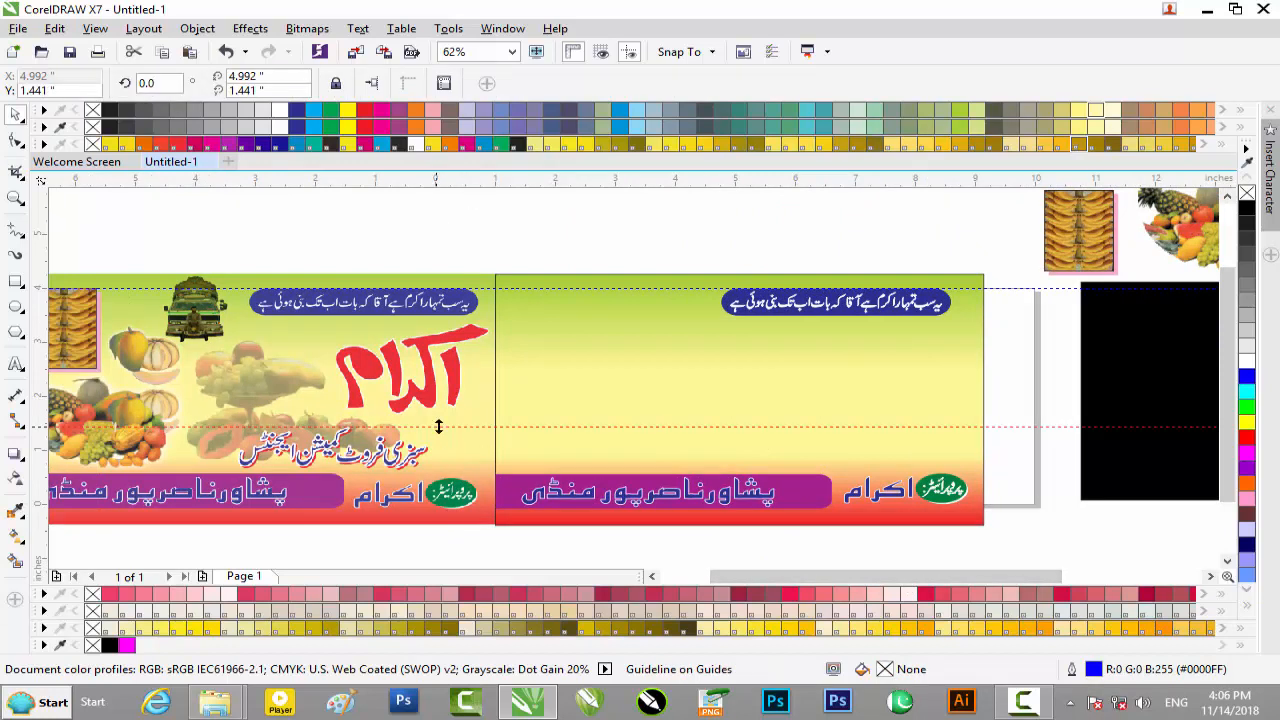
left_click(828, 458)
left_click(937, 537)
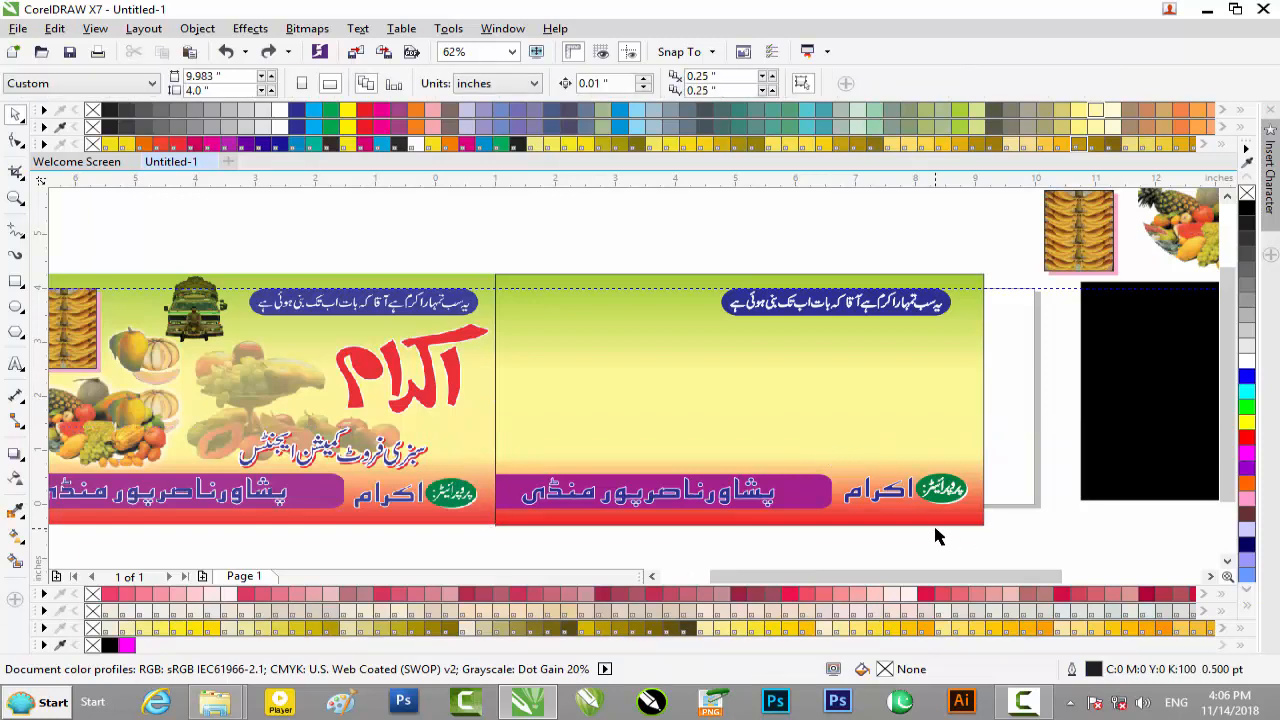
Add a horizontal guideline at about 1.408 inches and move the blue Urdu commission agents line onto the new banner, at about X 6.482, Y 1.071 inches
key("Tab")
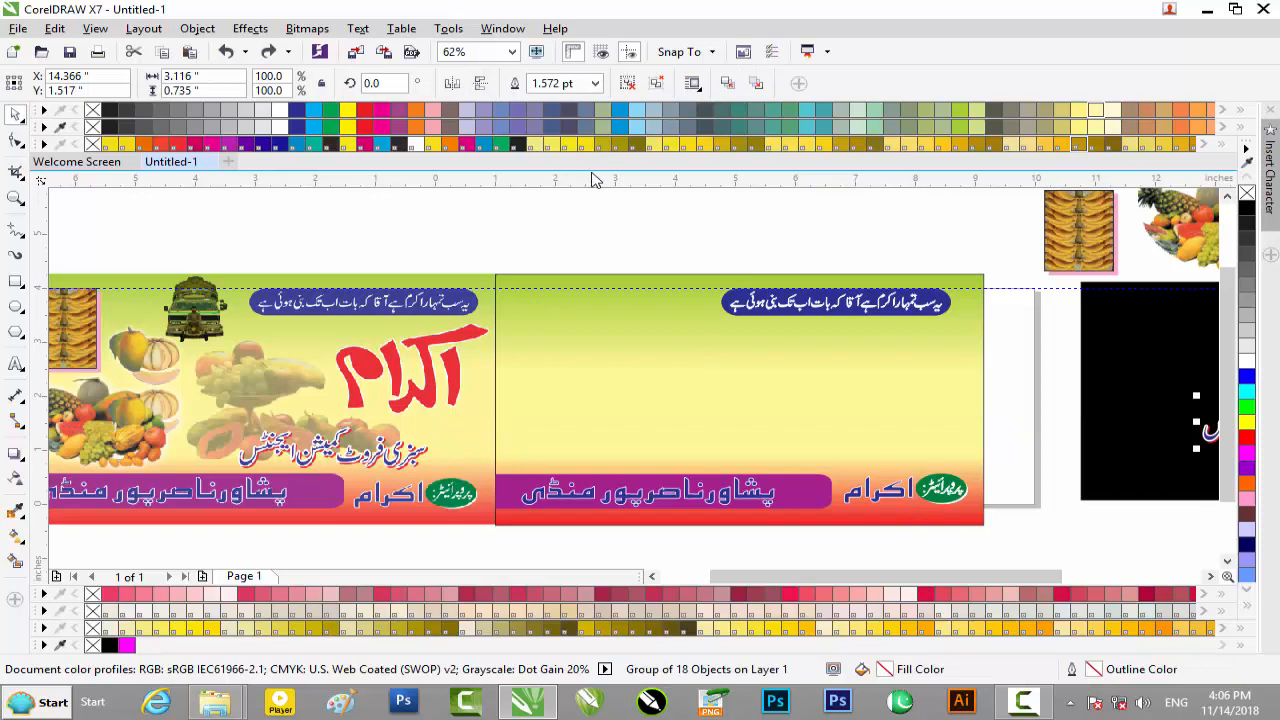
left_click_drag(584, 380, 582, 438)
left_click_drag(848, 577, 940, 577)
left_click_drag(978, 423, 508, 444)
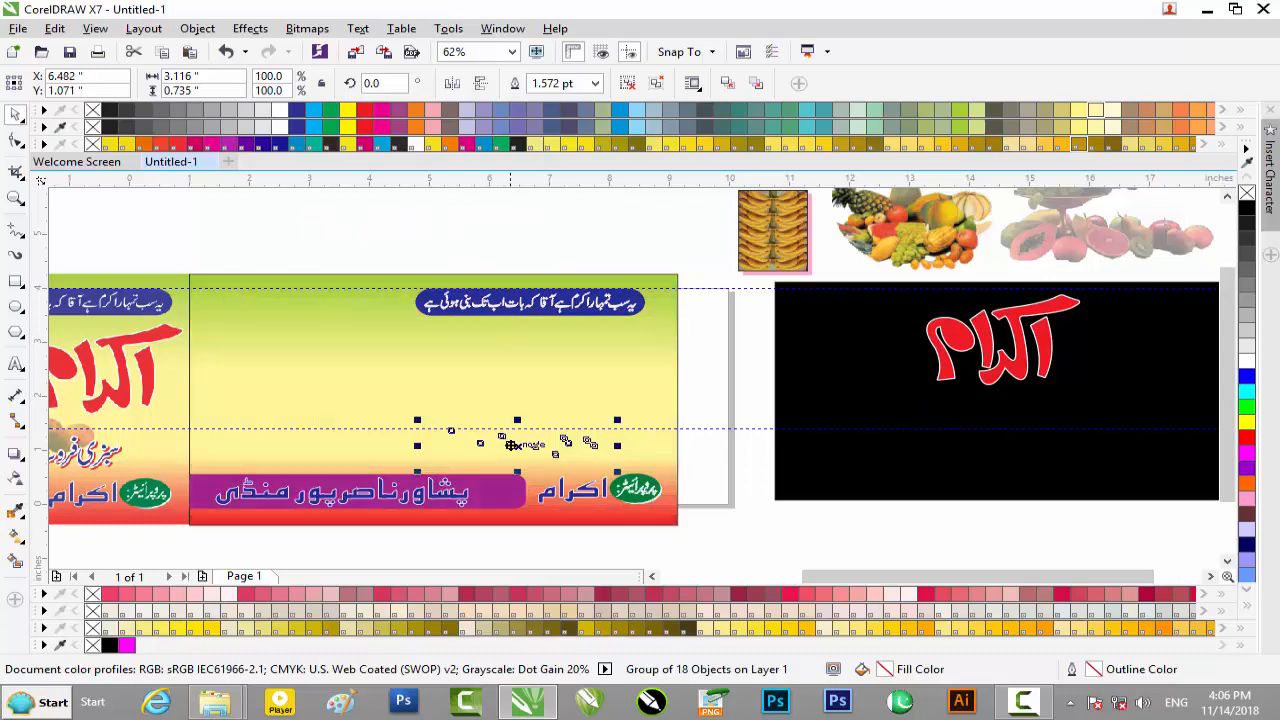
scroll(510, 448, "up", 2)
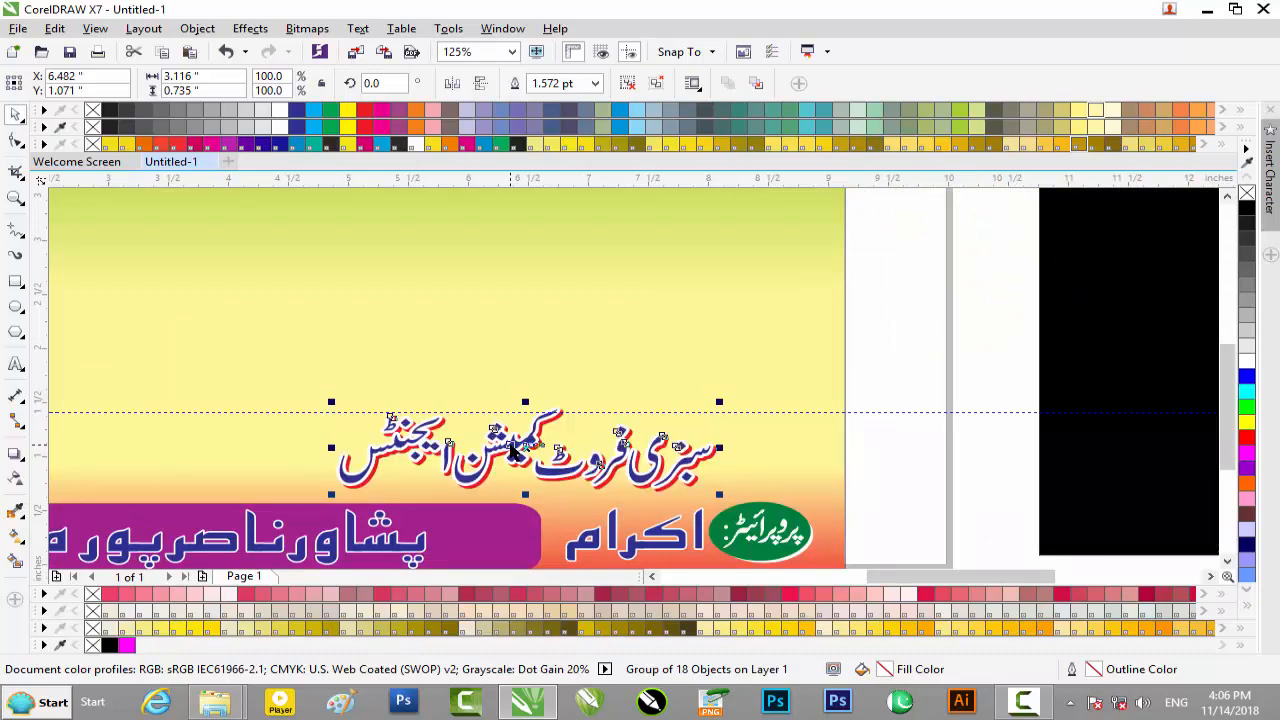
scroll(511, 450, "down", 2)
Move the large red Urdu name from the black panel onto the new banner below the slogan, at about X 6.933, Y 2.503 inches
left_click_drag(953, 371, 1103, 403)
left_click_drag(977, 333, 519, 362)
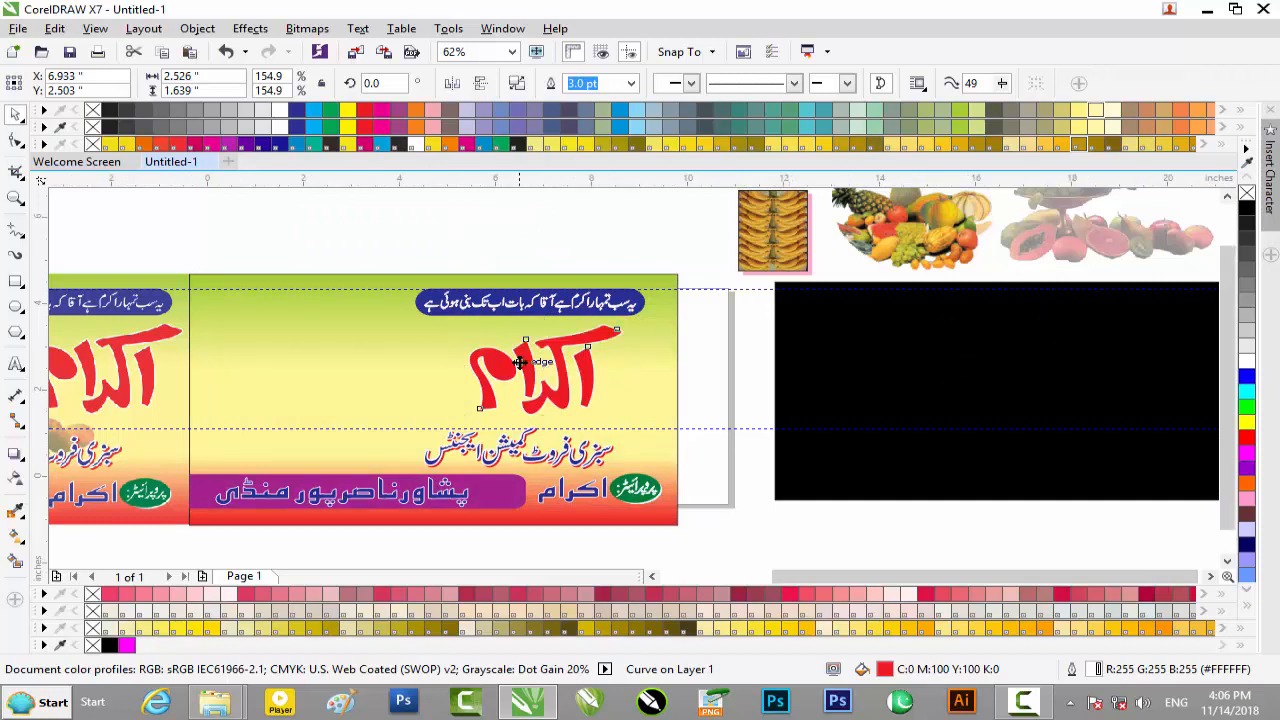
scroll(519, 362, "down", 2)
left_click(700, 469)
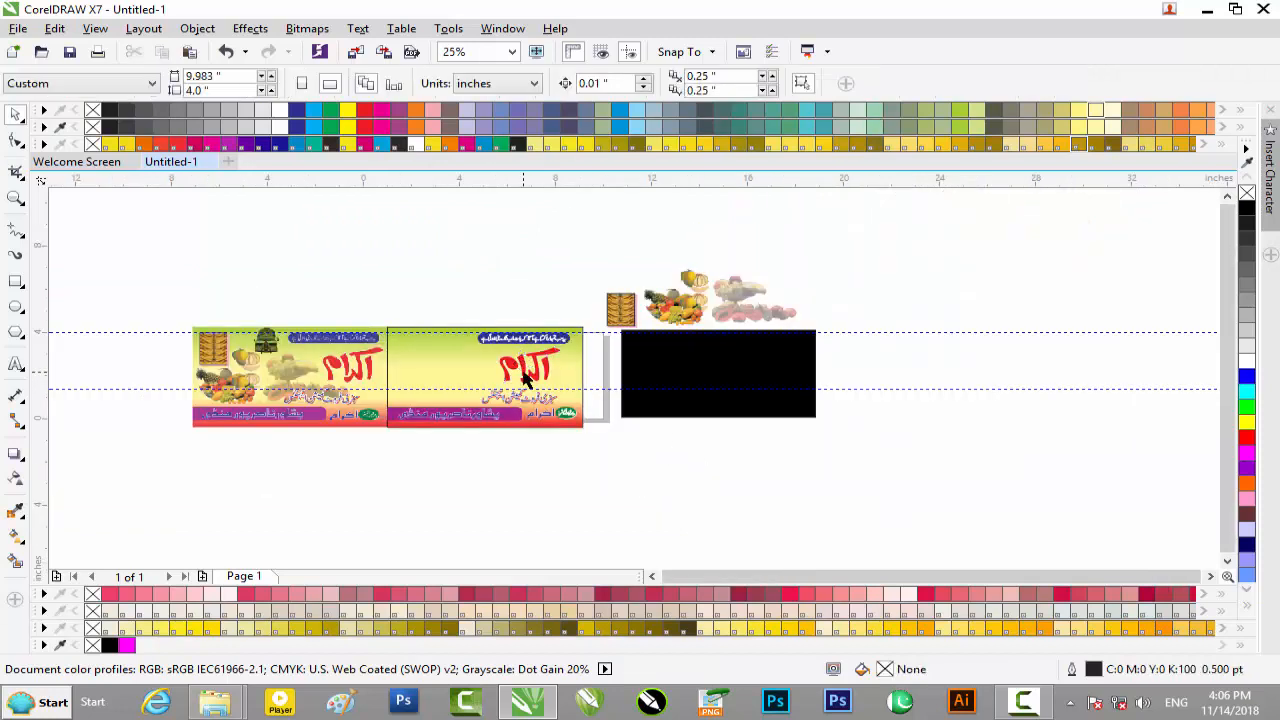
Nudge the large red Urdu name rightward until its right end nears the new banner's right edge, as in the reference
scroll(523, 378, "up", 1)
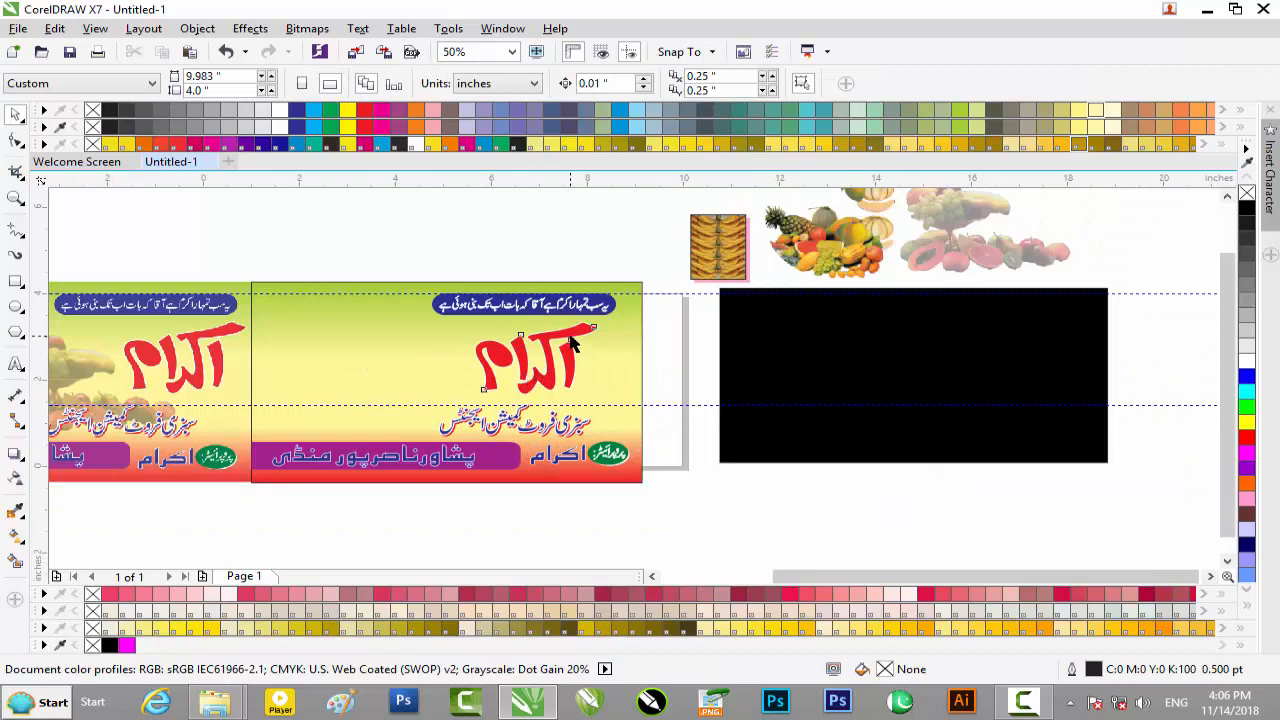
left_click(571, 343)
key("Right")
key("Right")
key("Right")
key("Right")
key("Right")
key("Right")
key("Right")
key("Right")
key("Right")
key("Right")
key("Right")
key("Right")
key("Right")
key("Right")
key("Right")
key("Right")
key("Right")
key("Right")
key("Right")
key("Right")
key("Right")
key("Right")
key("Right")
key("Right")
key("Right")
key("Right")
key("Right")
key("Right")
key("Right")
key("Right")
key("Right")
key("Right")
key("Right")
key("Right")
key("Right")
key("Right")
left_click(959, 552)
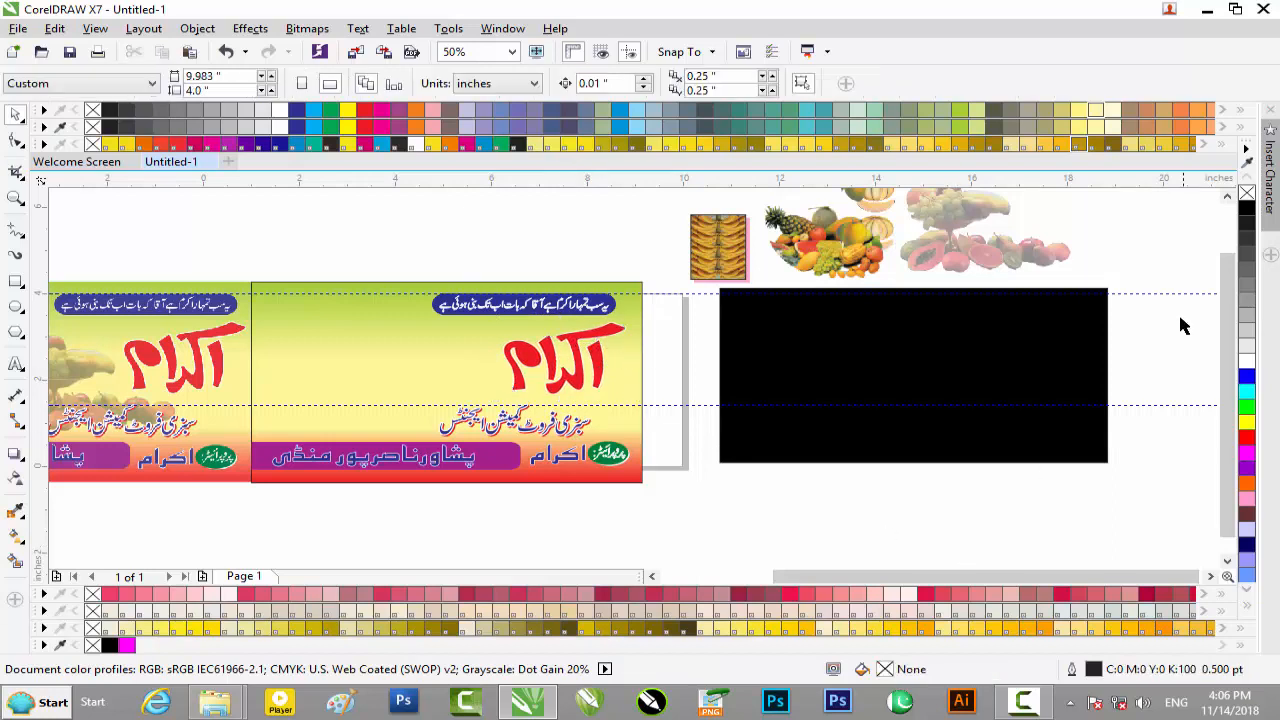
Move the six fruit picture objects from above the black panel onto the new banner, at about X 3.659, Y 2.254 inches
scroll(1092, 286, "down", 1)
left_click_drag(1116, 220, 731, 330)
scroll(743, 330, "up", 1)
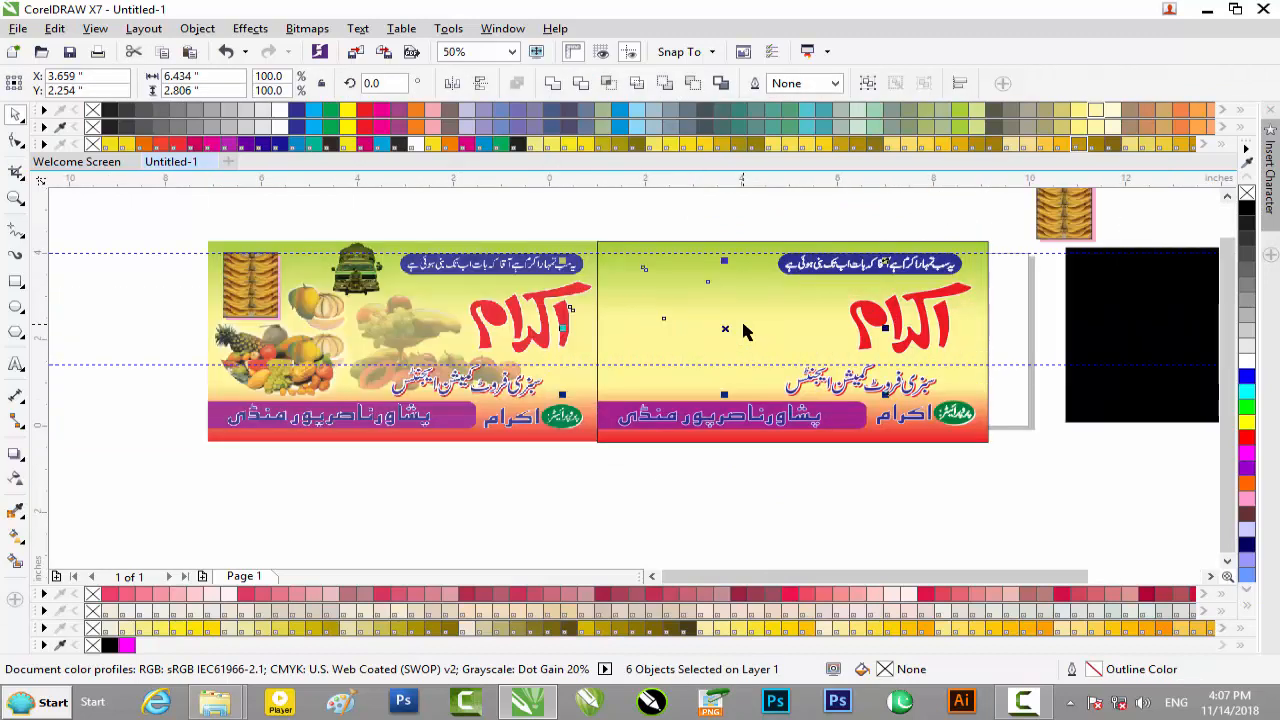
scroll(743, 330, "up", 1)
Nudge the six fruit picture objects right to about X 4.519 inches so they sit inside the new banner's left edge
key("Right")
key("Right")
key("Right")
key("Right")
key("Right")
key("Right")
key("Right")
key("Right")
key("Right")
key("Right")
key("Right")
key("Right")
key("Right")
key("Right")
key("Right")
key("Right")
key("Right")
key("Right")
key("Right")
key("Right")
key("Right")
key("Right")
key("Right")
key("Right")
key("Right")
key("Right")
key("Right")
key("Right")
key("Right")
key("Right")
key("Right")
key("Right")
key("Right")
key("Right")
key("Right")
key("Right")
key("Right")
key("Right")
key("Right")
key("Right")
key("Right")
key("Right")
key("Right")
key("Right")
key("Right")
key("Right")
key("Right")
key("Right")
key("Right")
key("Right")
key("Right")
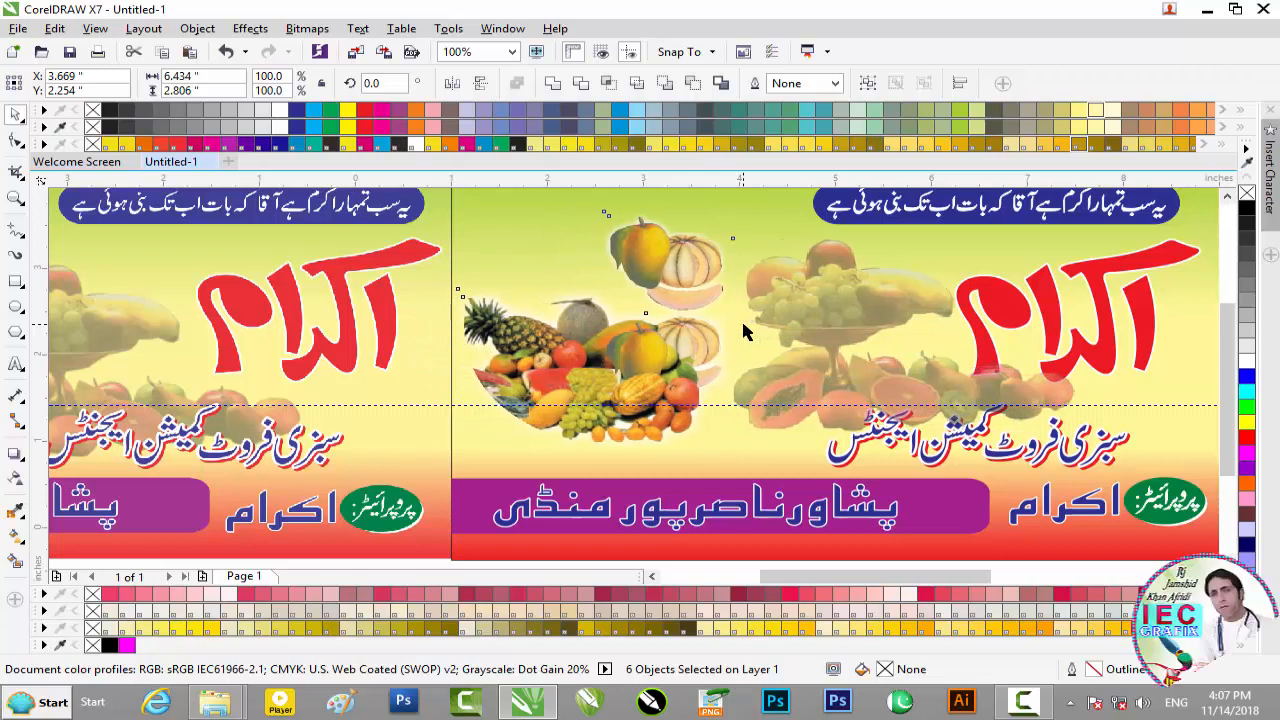
key("Right")
key("Right")
key("Right")
key("Right")
key("Right")
key("Right")
key("Right")
key("Right")
key("Right")
key("Right")
key("Right")
key("Right")
key("Right")
key("Right")
key("Right")
key("Right")
key("Right")
key("Right")
key("Right")
key("Right")
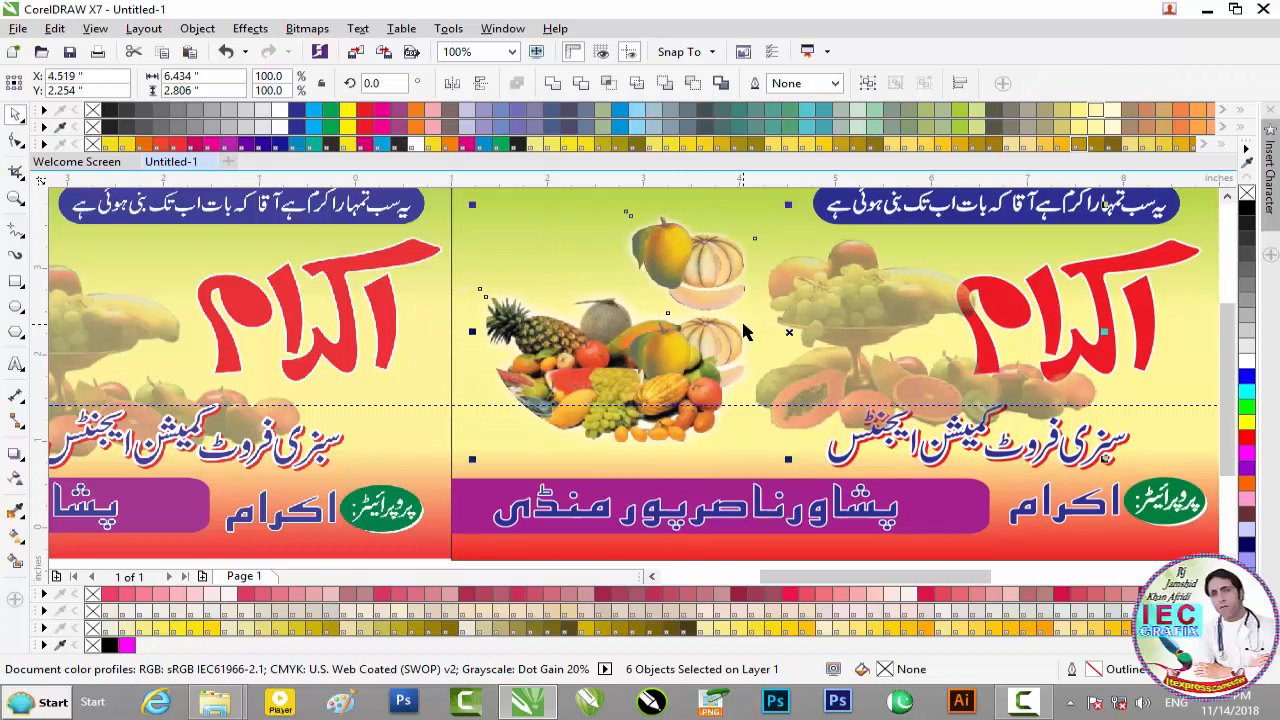
Lower the middle horizontal guideline to about 0.725 inches, along the bottom of the reference banner's fruit pictures
scroll(743, 325, "down", 2)
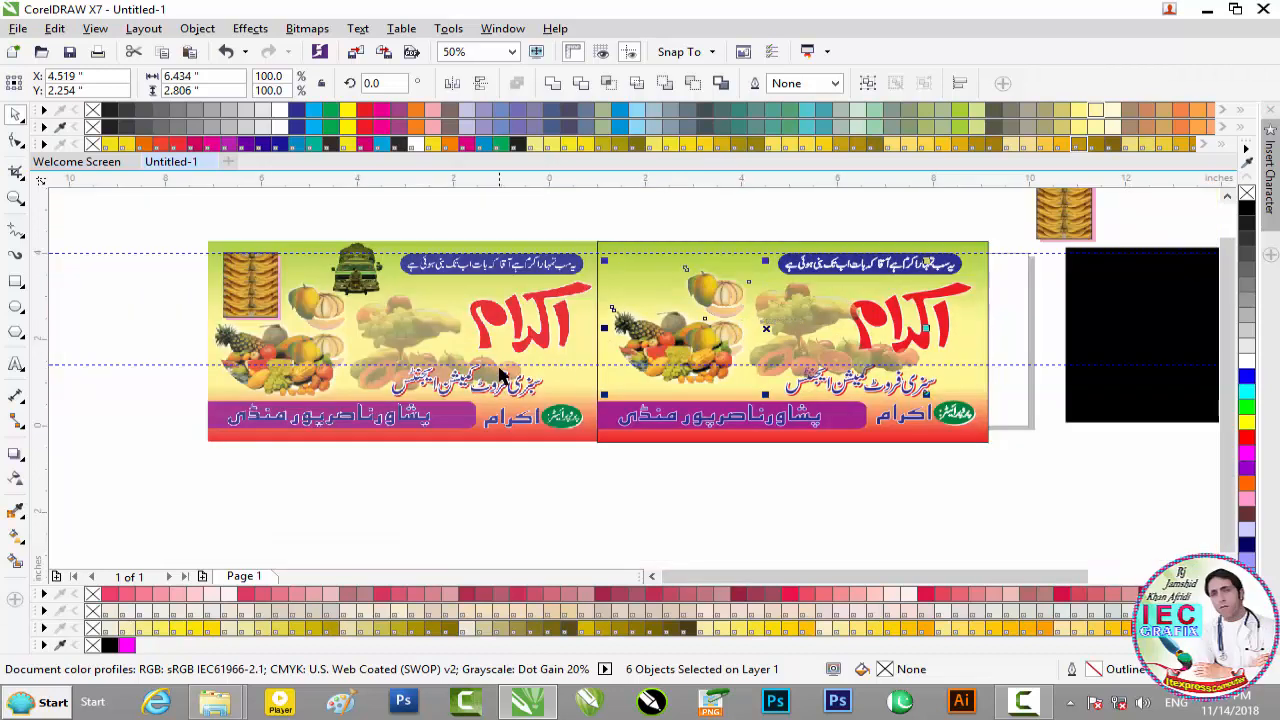
left_click_drag(525, 366, 527, 393)
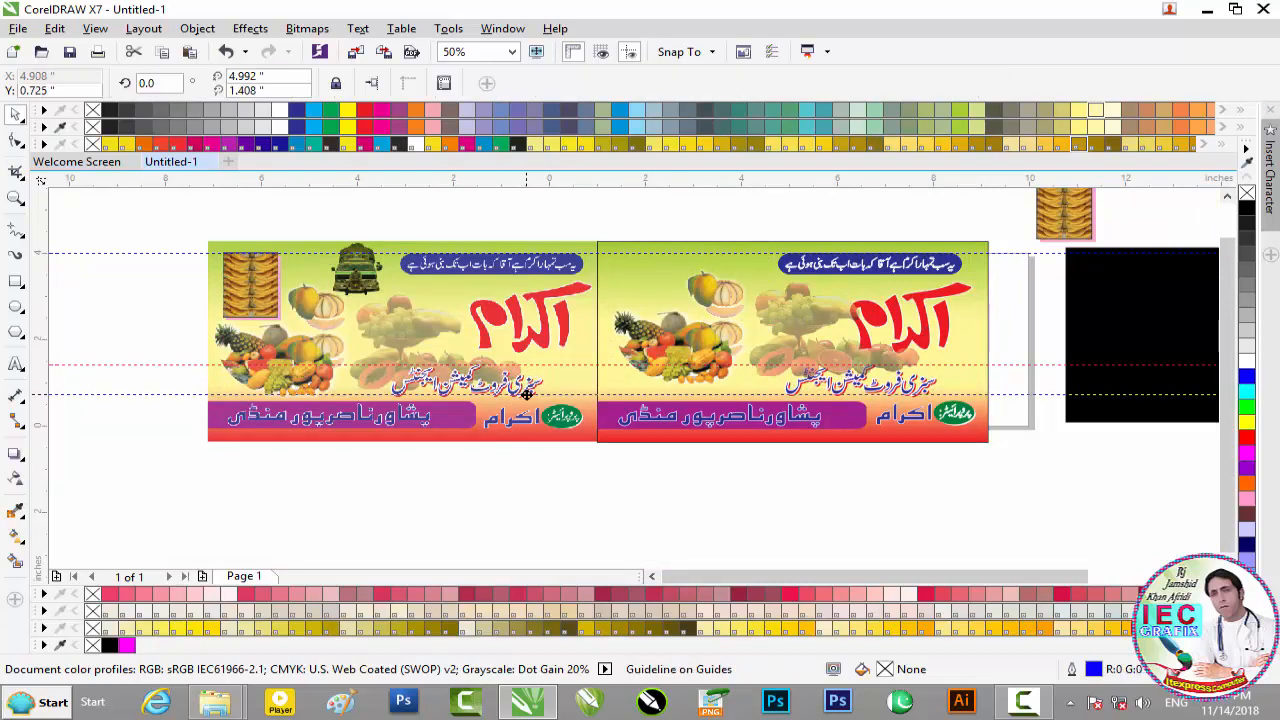
scroll(707, 375, "up", 2)
scroll(707, 375, "down", 2)
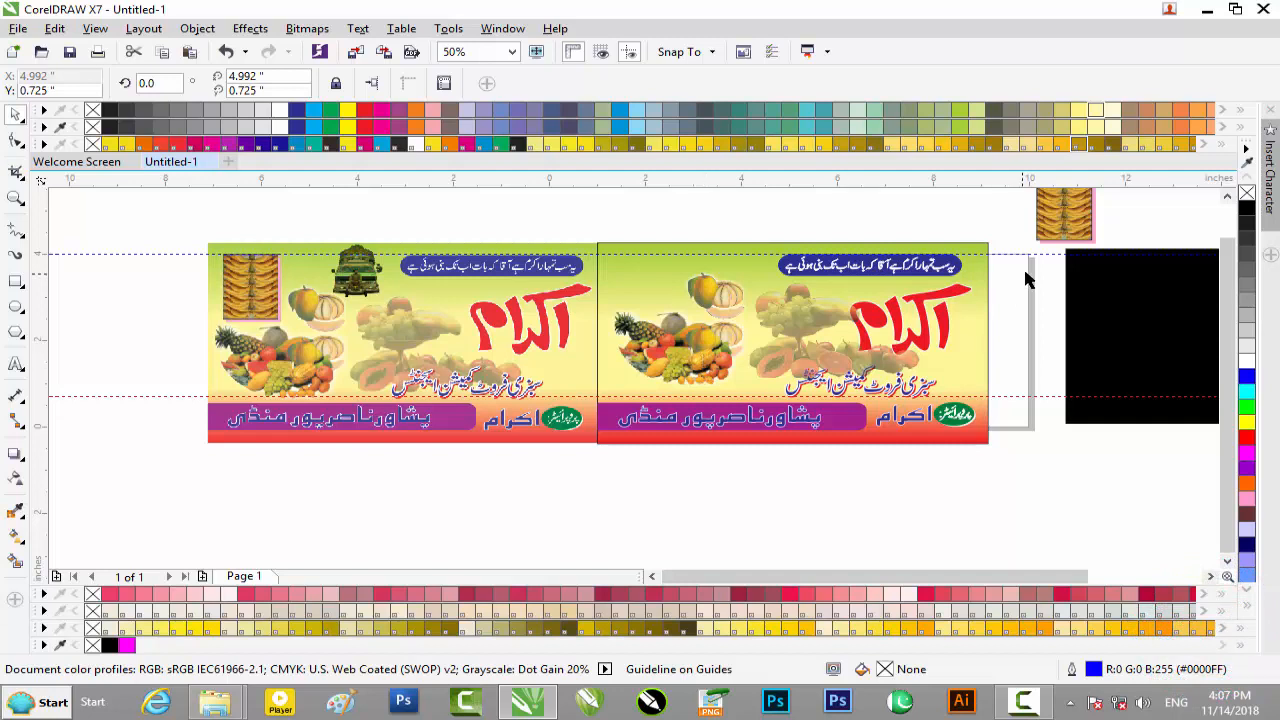
Select the new banner's six fruit picture objects and nudge them down to about Y 1.914 inches near the lower guideline
left_click_drag(594, 229, 925, 408)
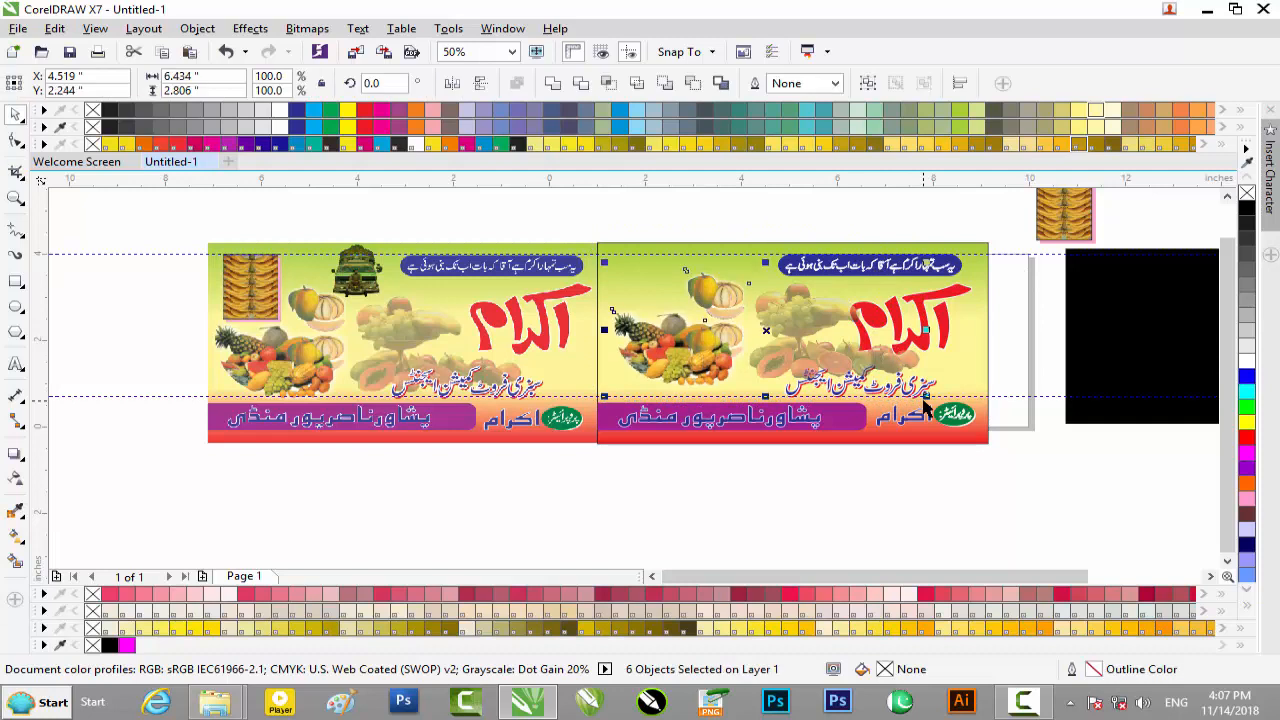
key("Down")
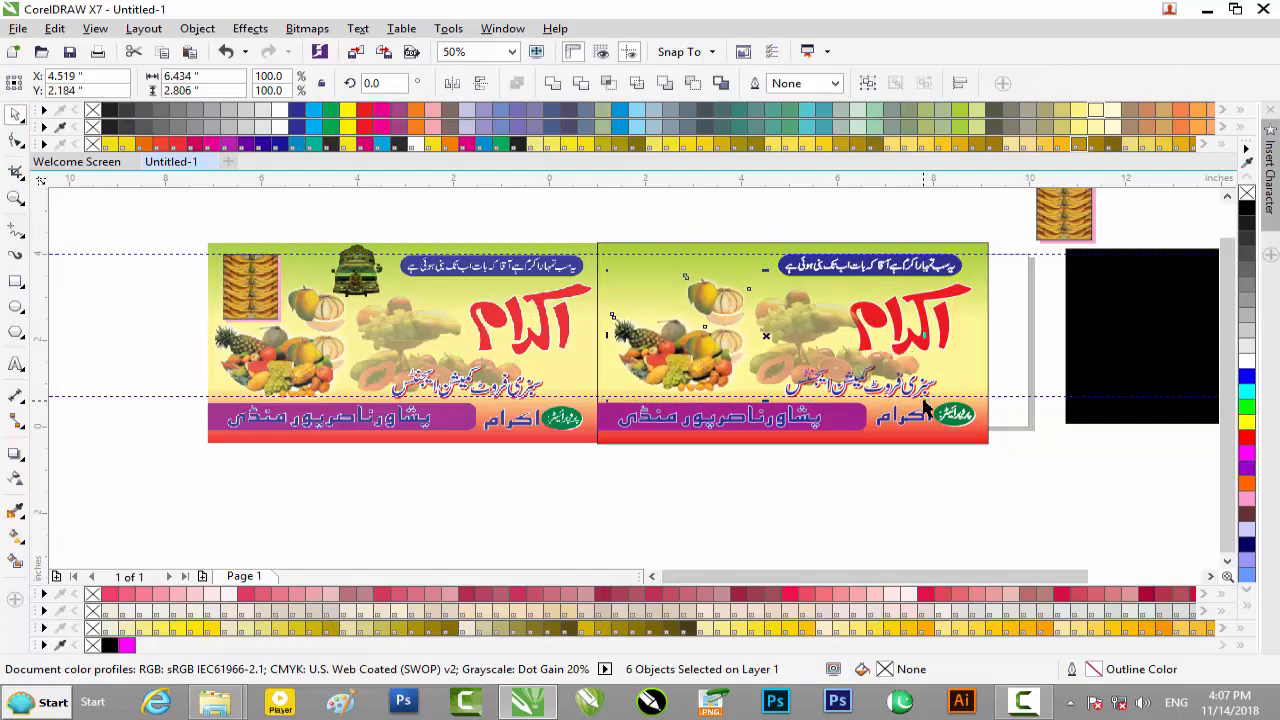
key("Down")
key("Down")
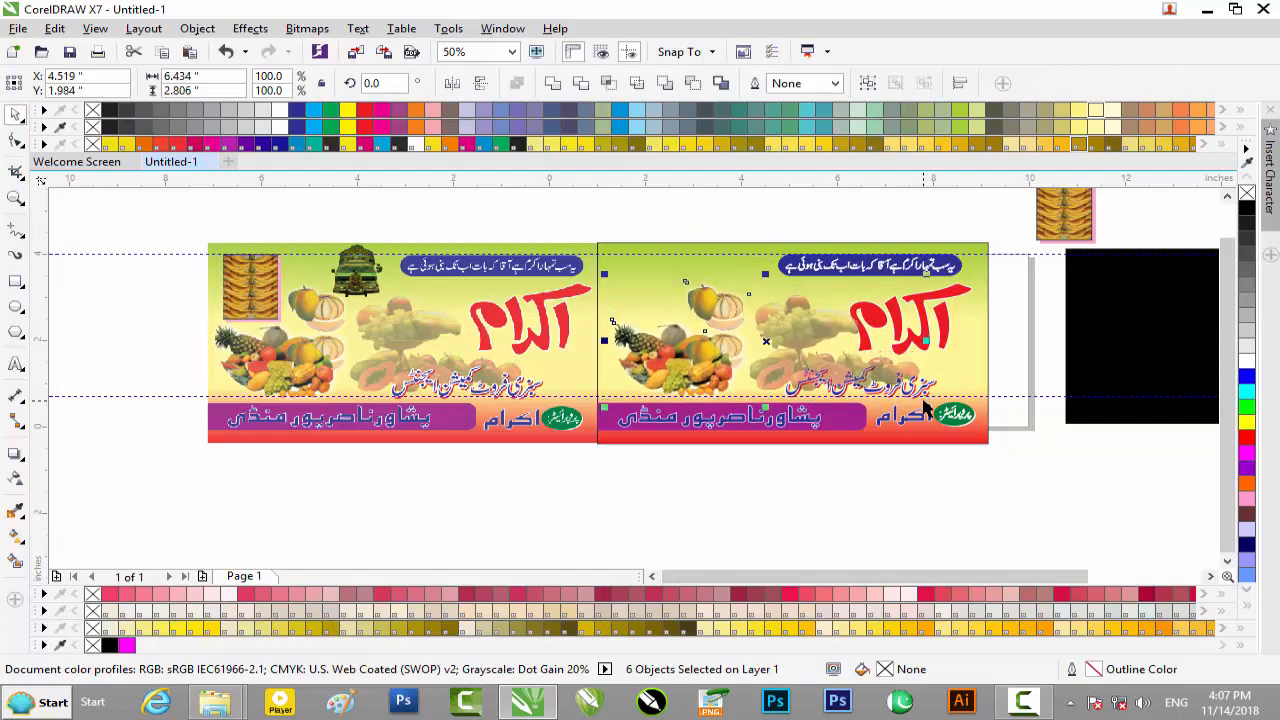
key("Down")
key("Down")
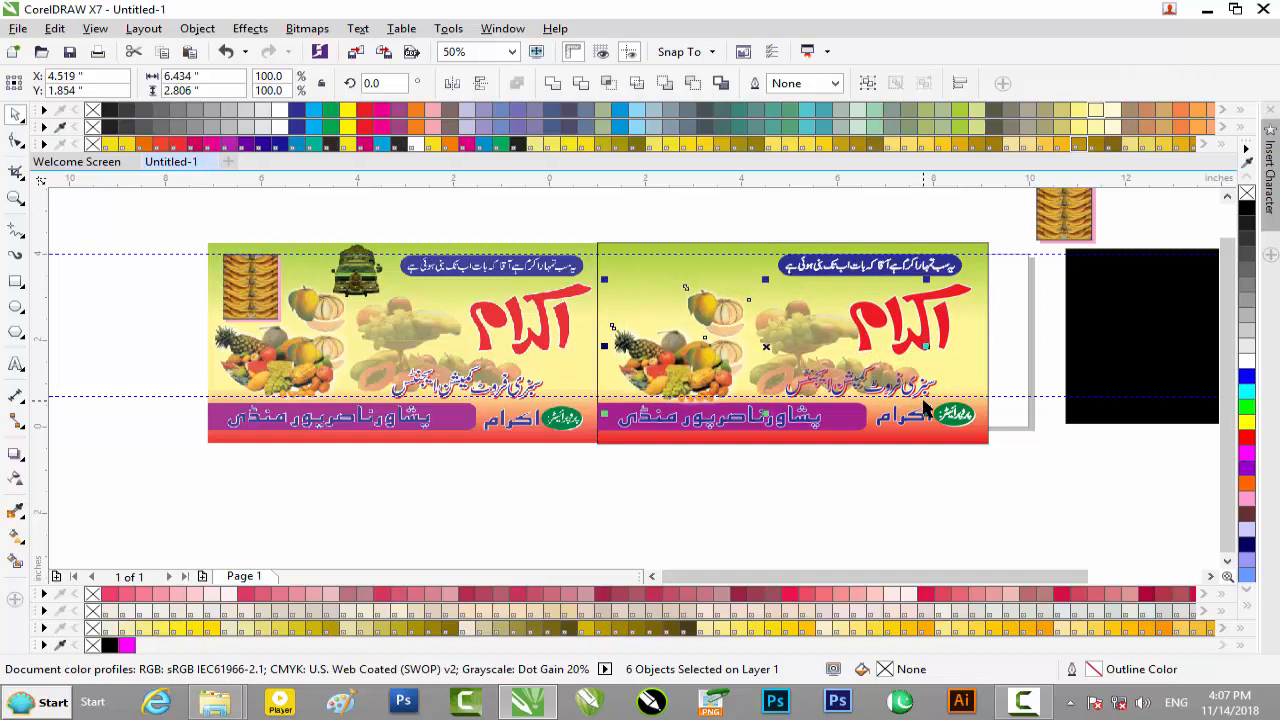
key("Up")
key("Up")
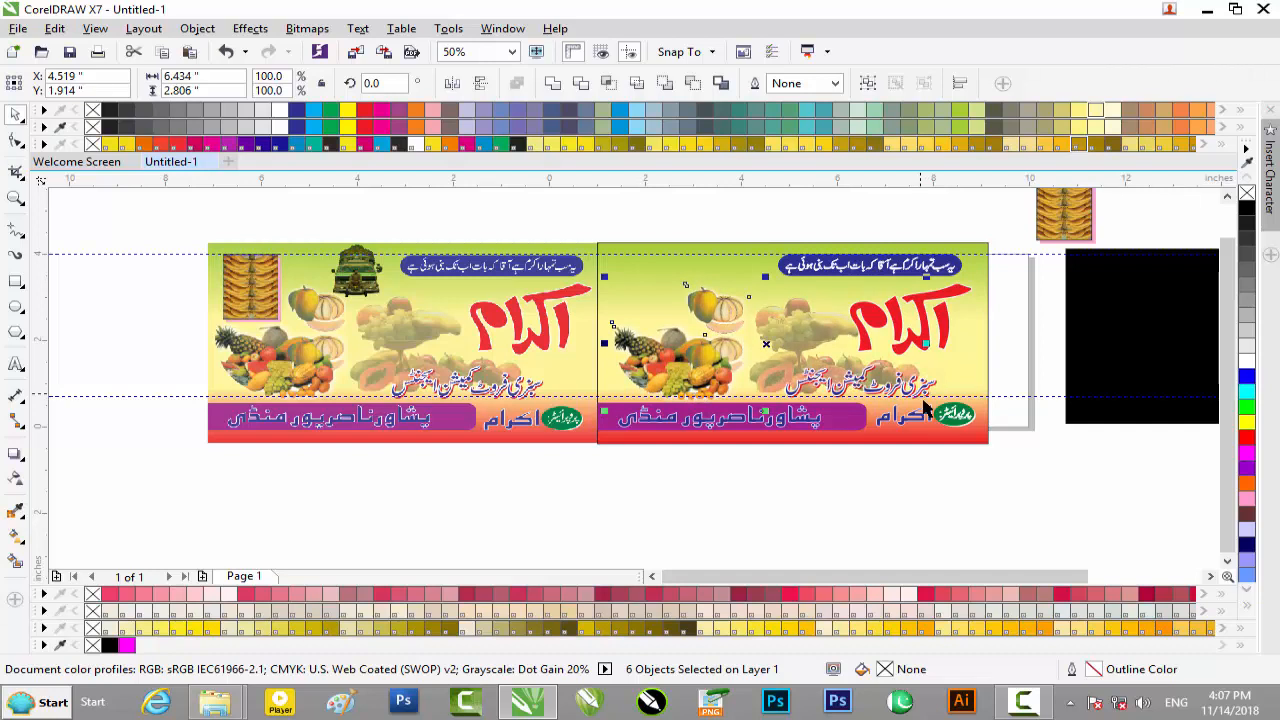
left_click(822, 476)
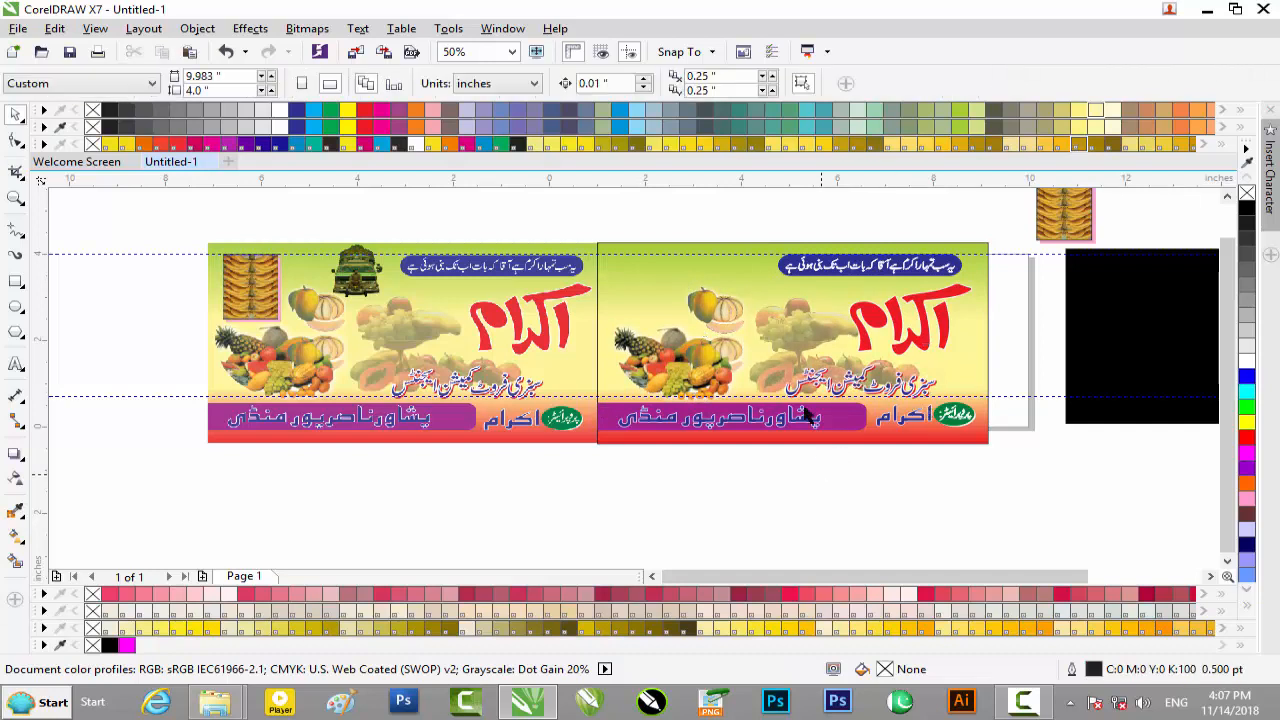
Try a uniform transparency of 0 on the new banner's faded fruit stand picture, and restore it to 50
left_click(809, 343)
scroll(789, 352, "up", 1)
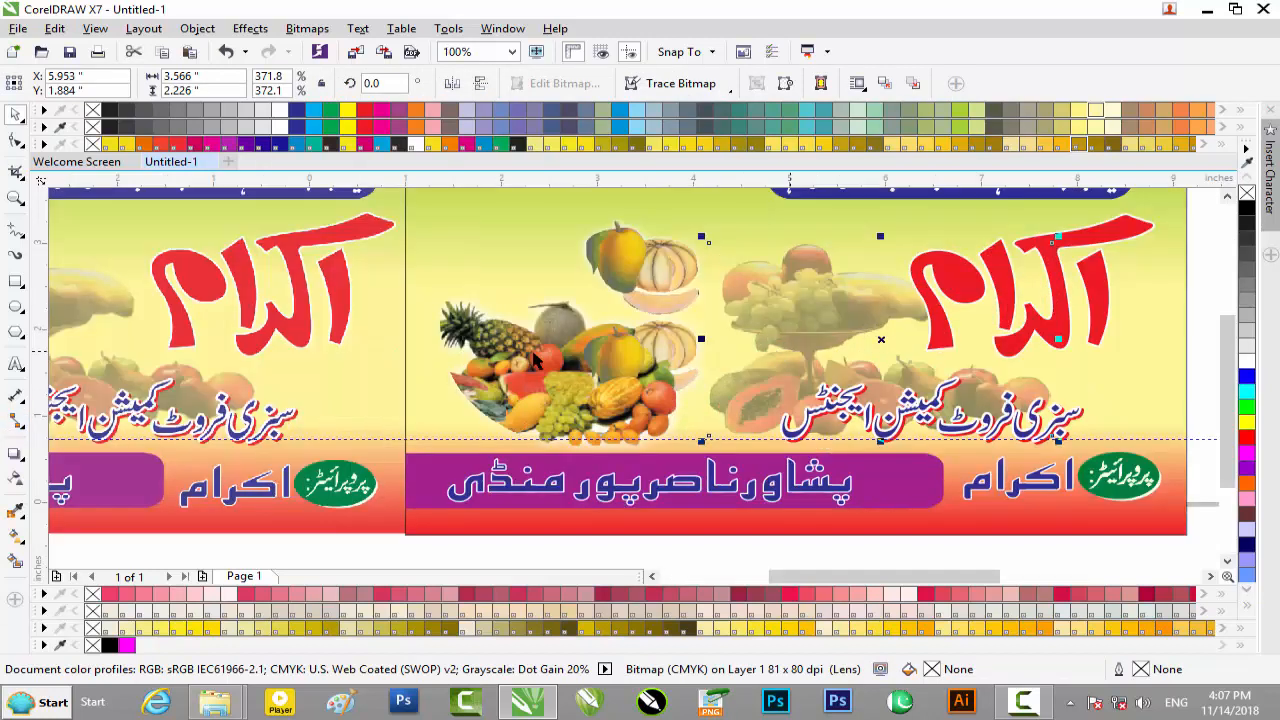
left_click(14, 480)
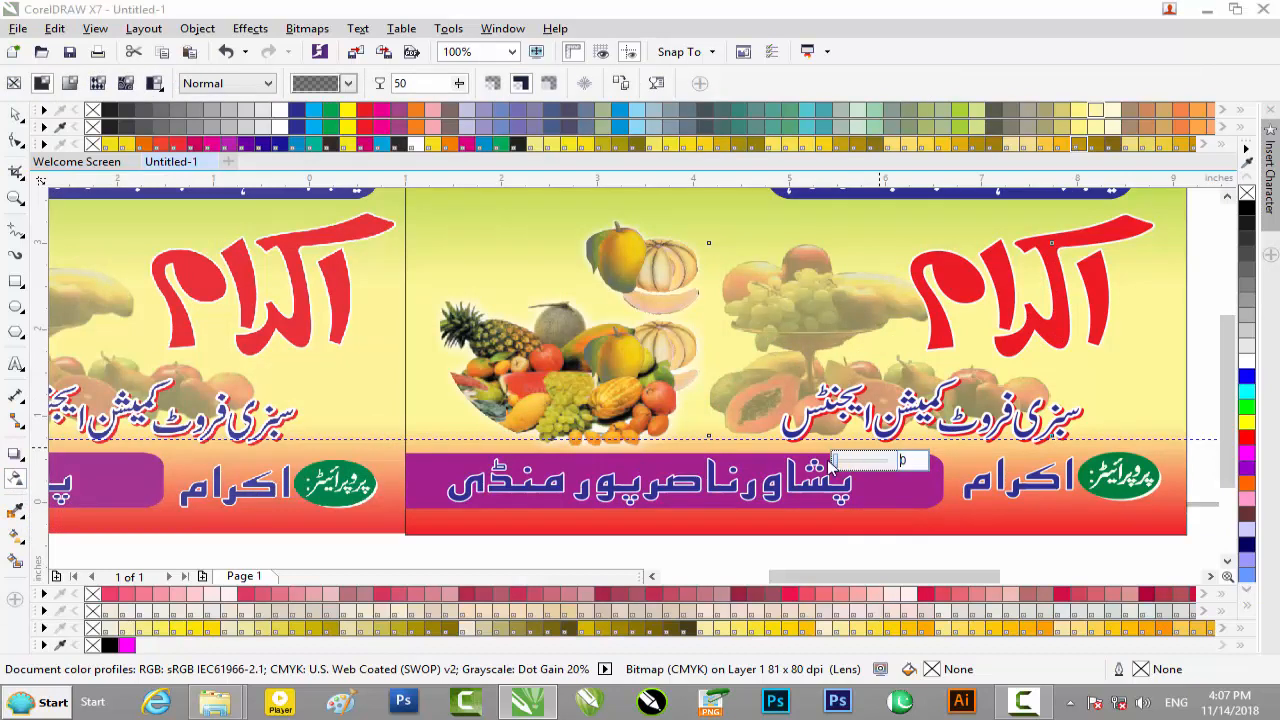
left_click_drag(862, 467, 852, 467)
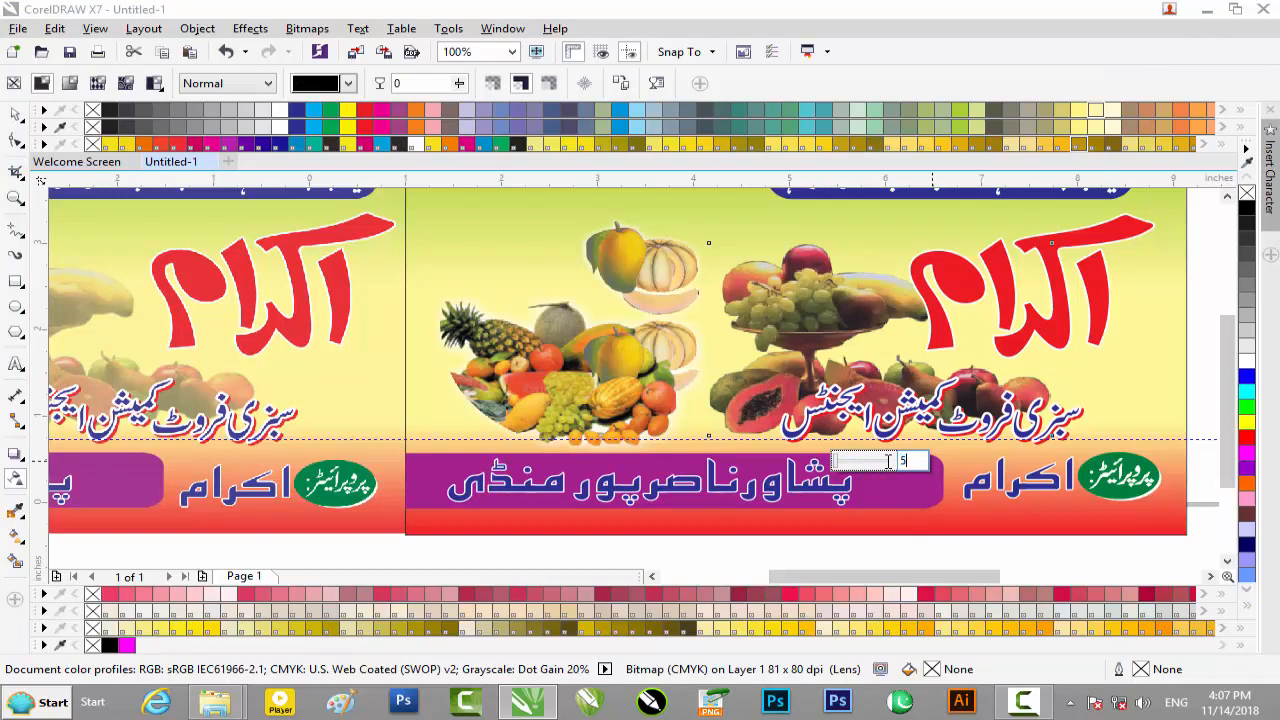
key("Return")
key("space")
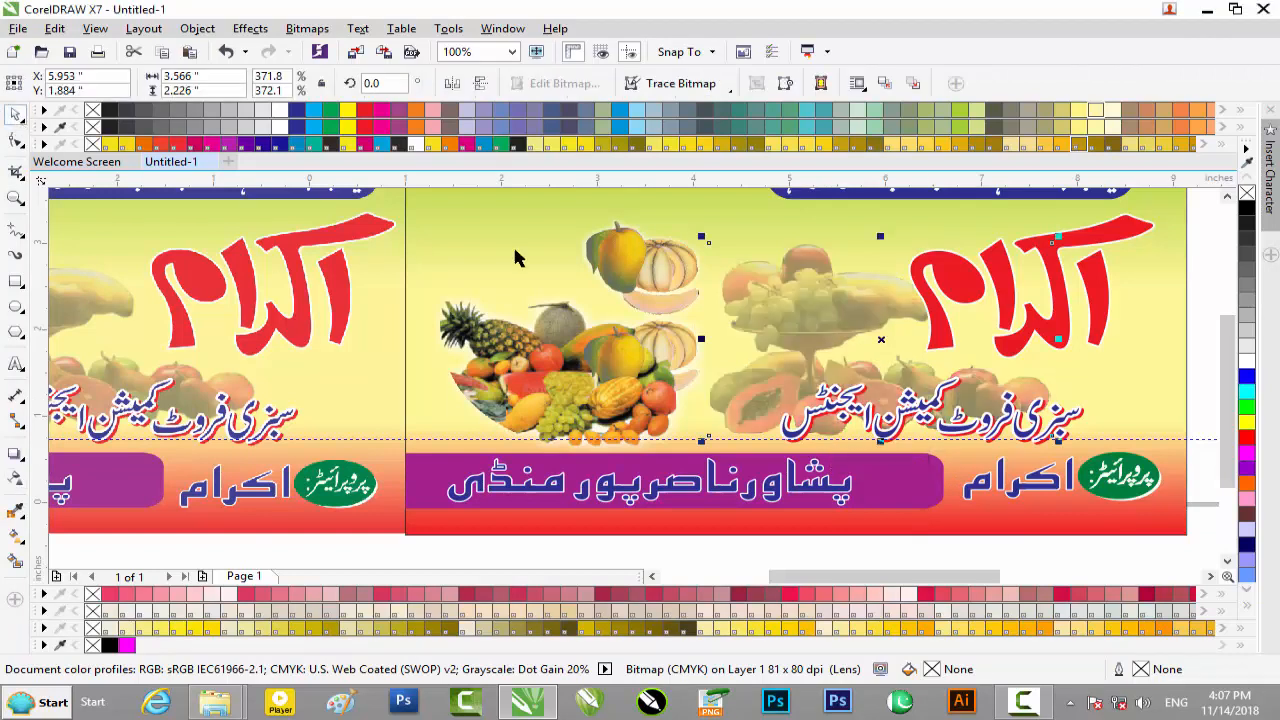
scroll(557, 255, "down", 2)
left_click(804, 460)
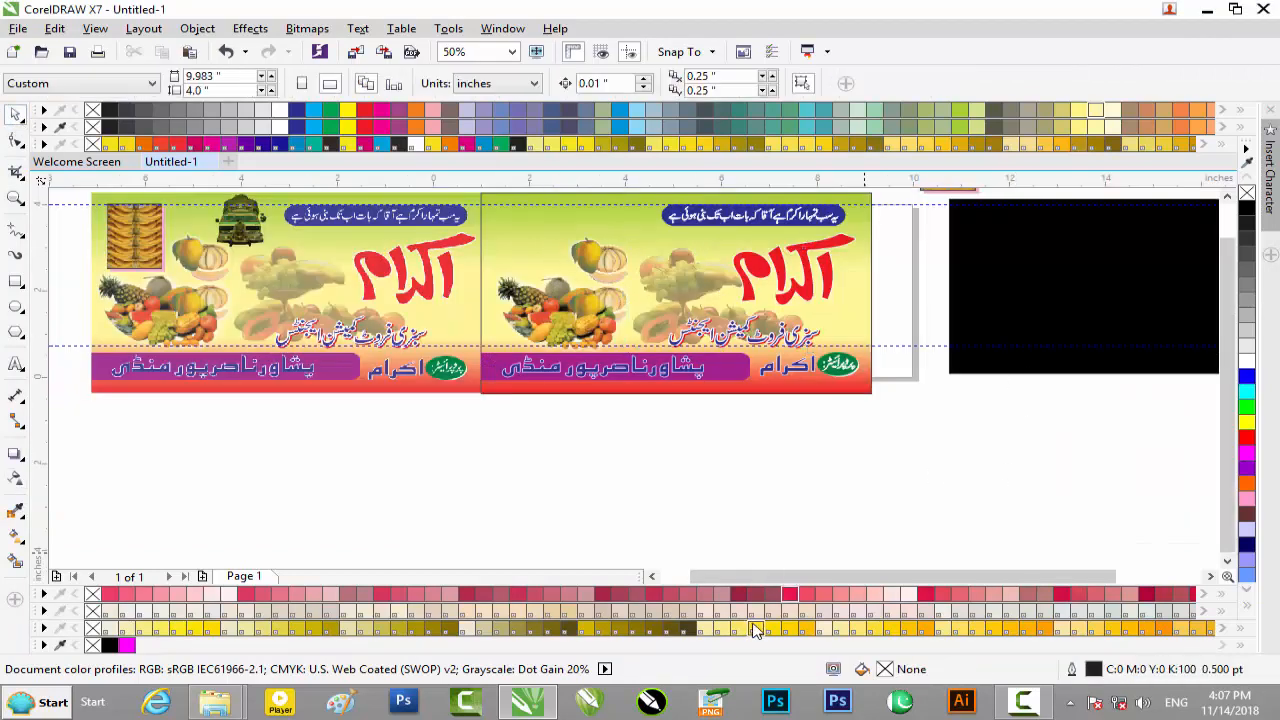
Delete the empty black rectangle beside the new banner
left_click_drag(828, 577, 916, 577)
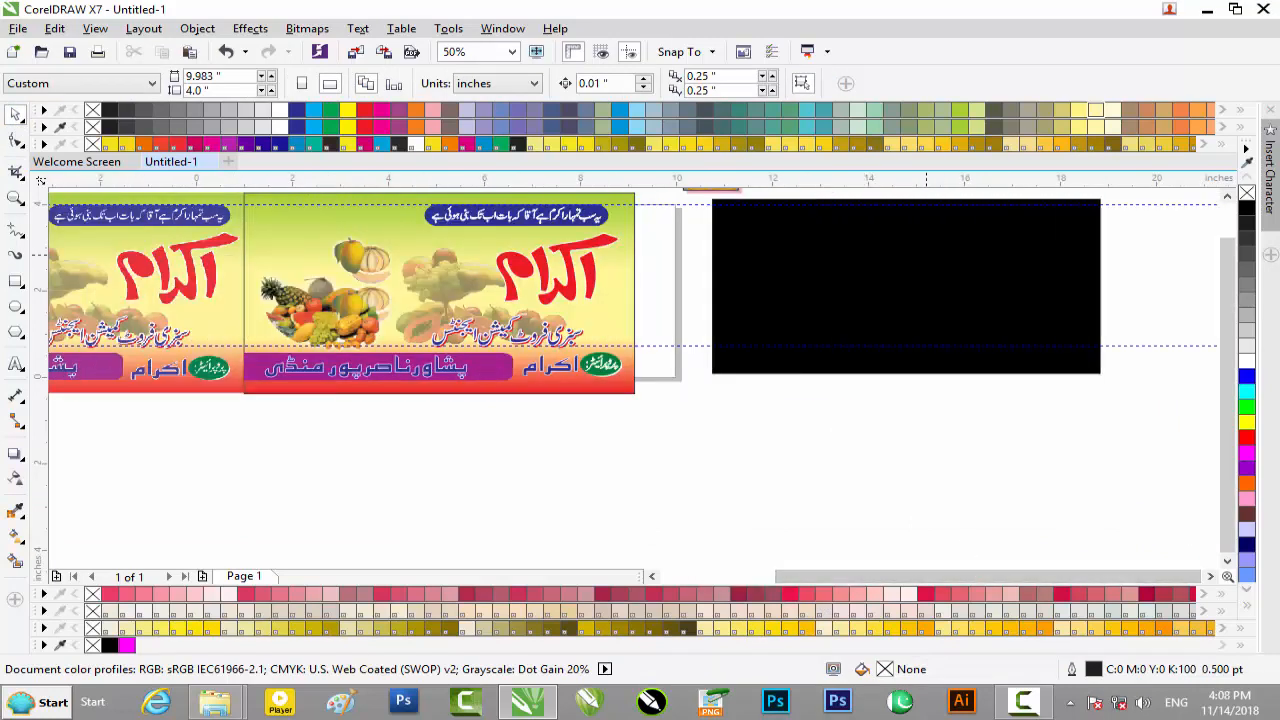
right_click(952, 305)
left_click(1000, 316)
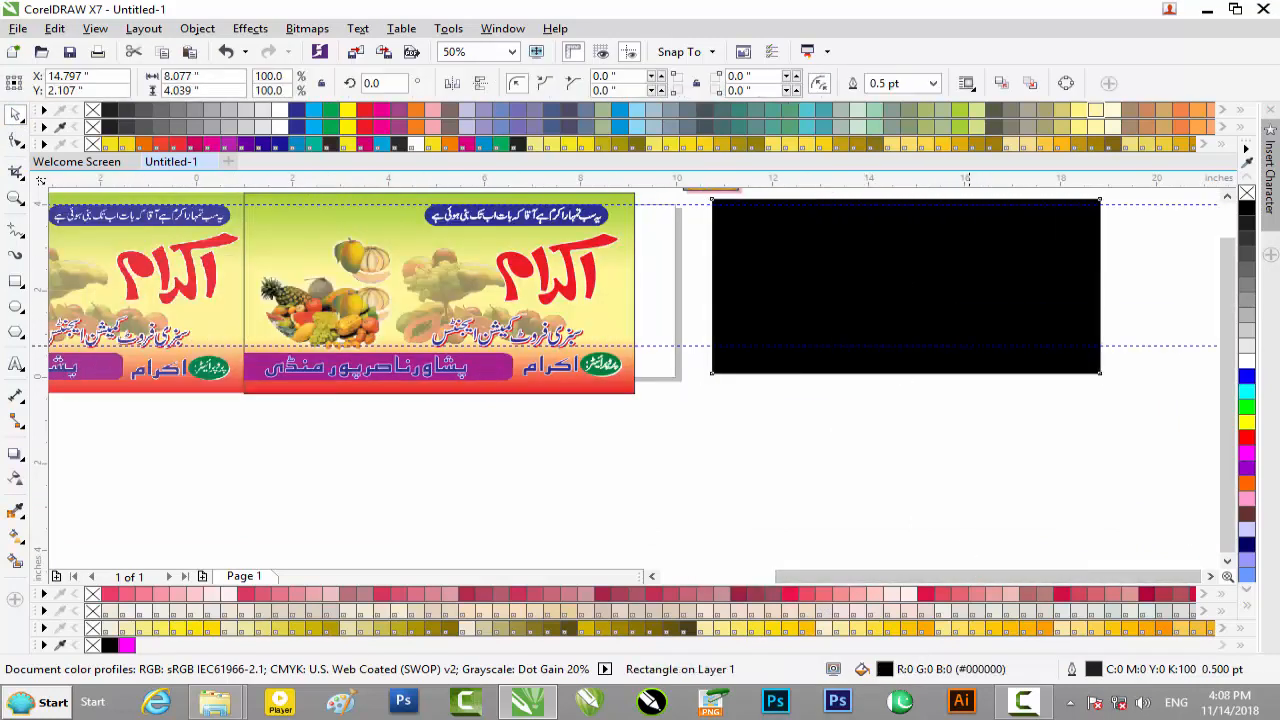
key("Delete")
Move the banana picture with its pink shadow into the new banner's upper left corner, at about X 1.707, Y 3.23 inches
scroll(1226, 300, "up", 3)
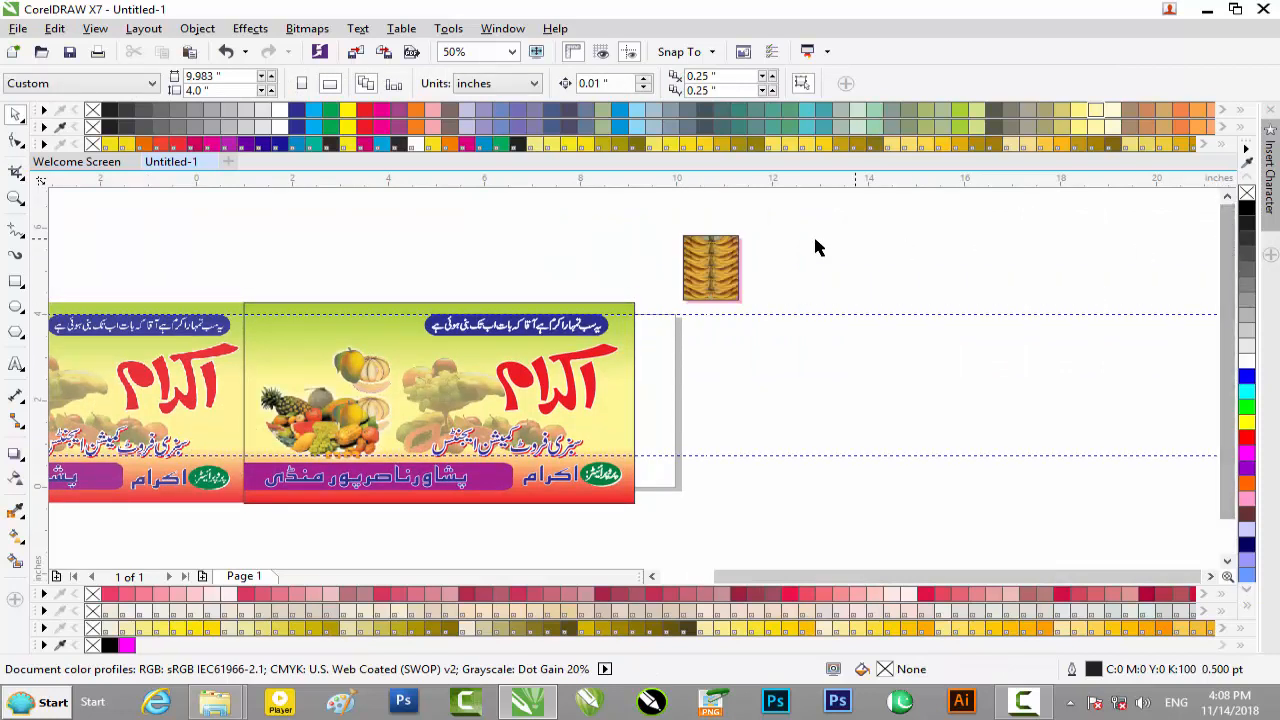
left_click_drag(705, 266, 261, 346)
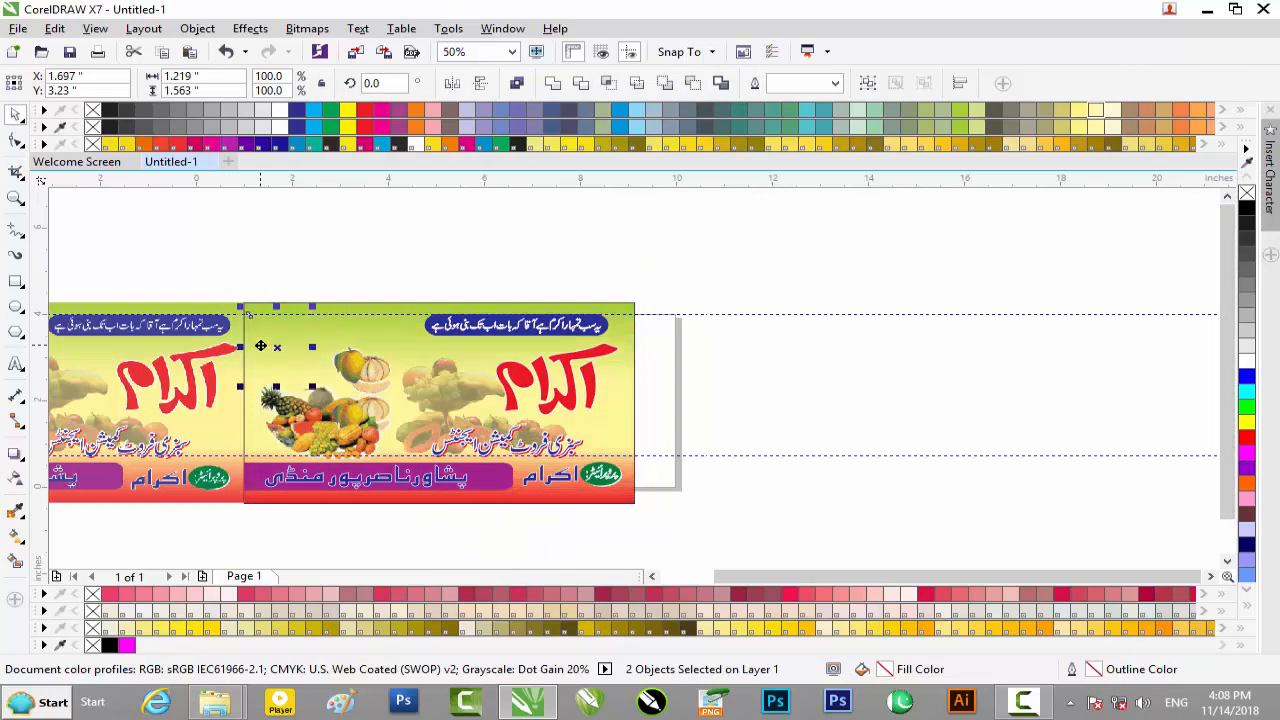
scroll(260, 345, "up", 1)
key("Right")
key("Right")
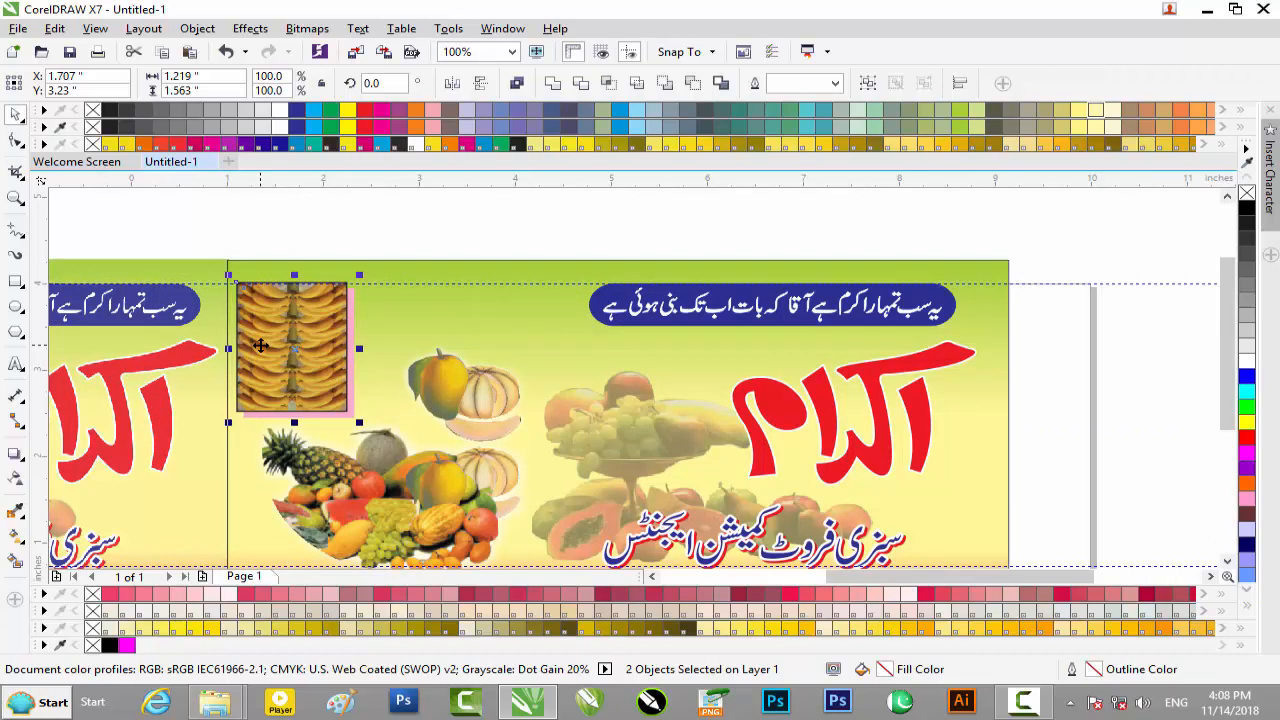
Nudge the banana picture with its pink shadow to about X 1.717, Y 3.21 inches and deselect it
key("Down")
key("Down")
scroll(260, 345, "down", 1)
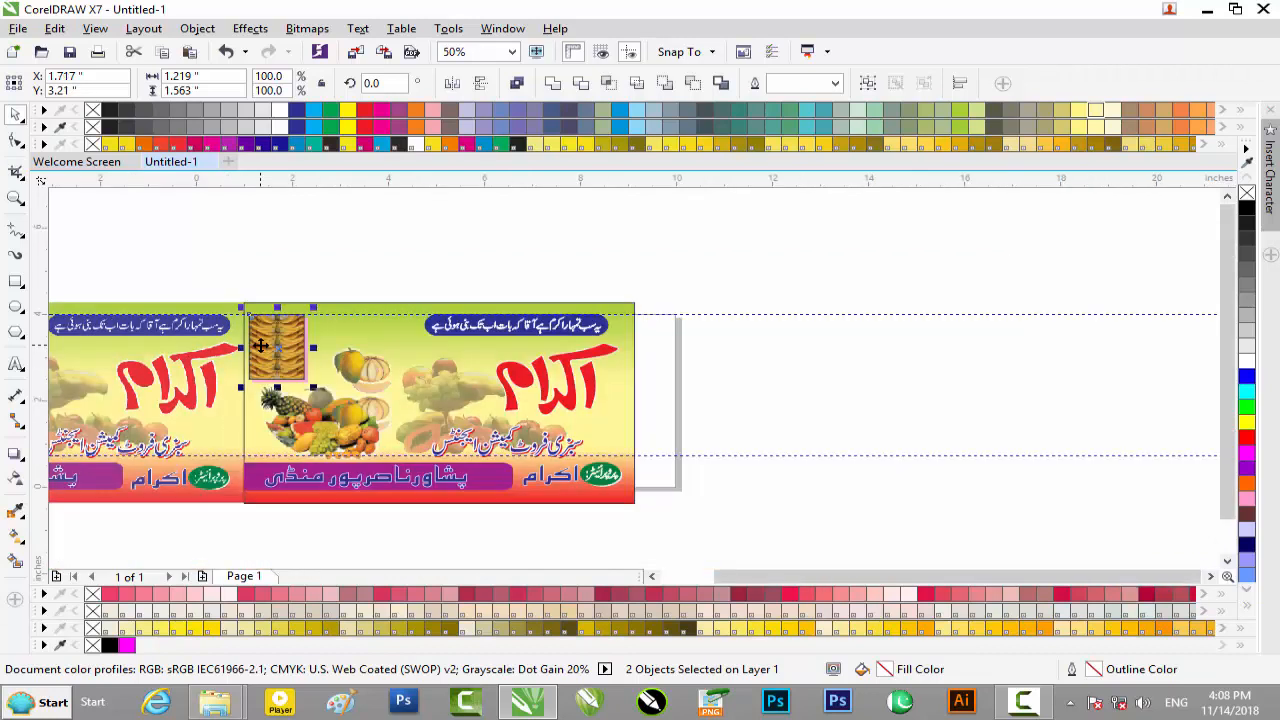
left_click(777, 349)
Delete the reference banner bitmap beside the new banner and both horizontal guidelines
left_click_drag(771, 577, 719, 579)
left_click(393, 375)
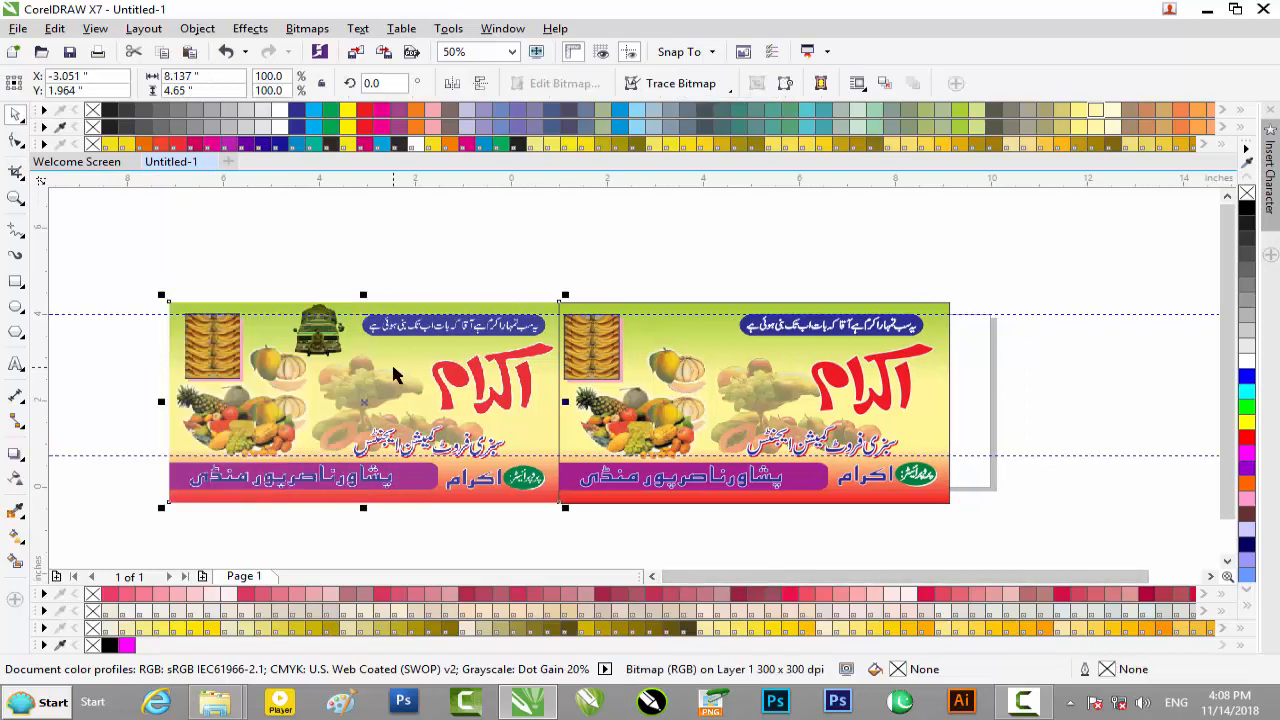
key("Delete")
left_click(500, 314)
key("Delete")
left_click(492, 455)
key("Delete")
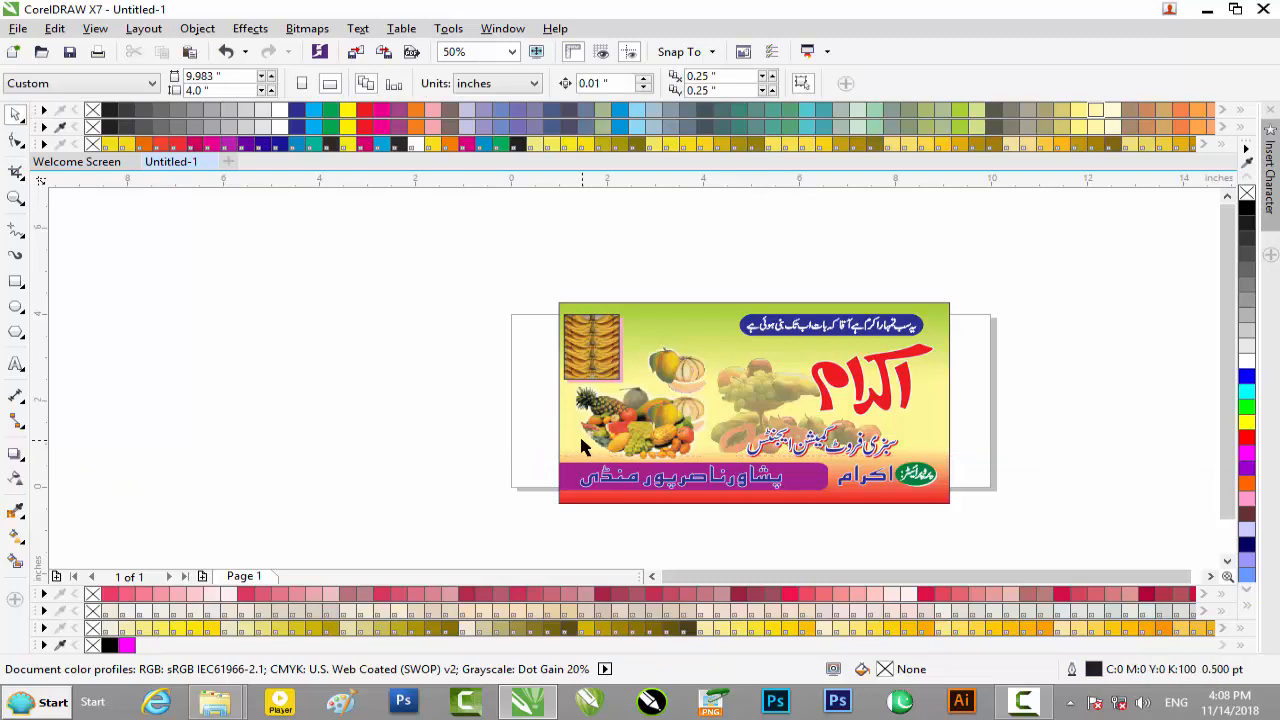
Remove the black outline from the new banner's PowerClip rectangle and deselect it
left_click(560, 450)
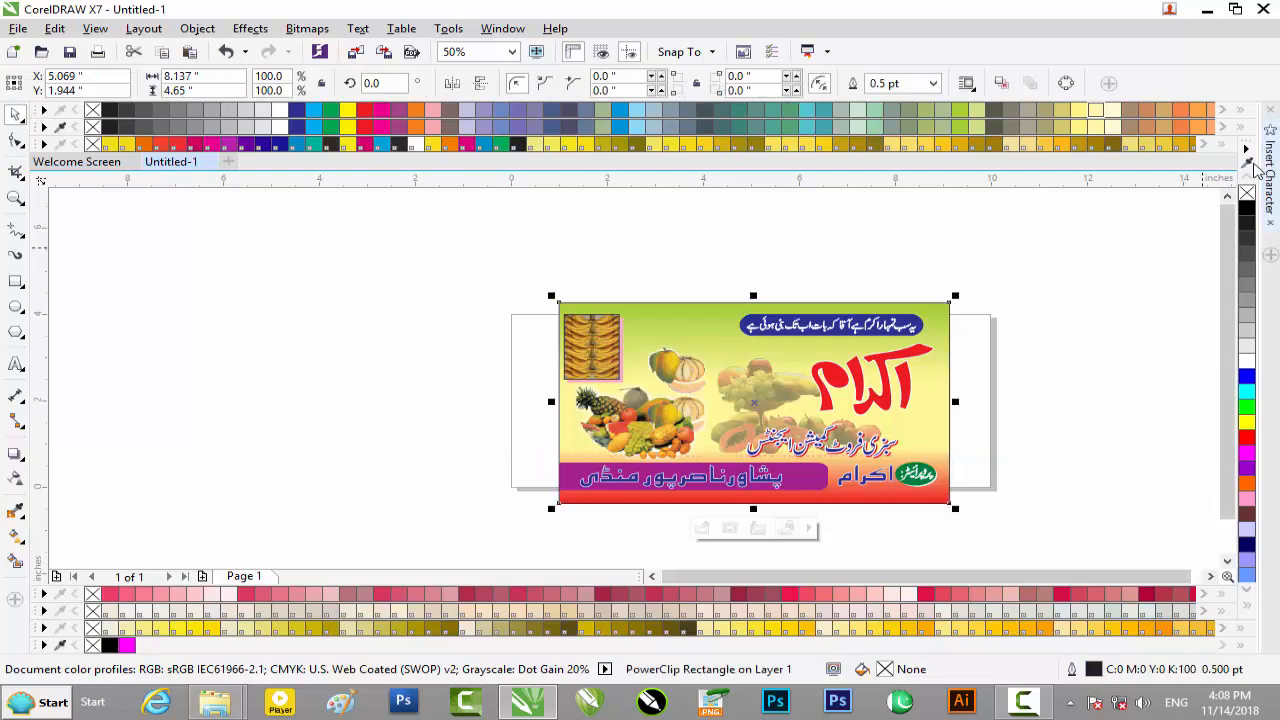
left_click(1066, 268)
scroll(885, 330, "up", 2)
scroll(930, 318, "down", 2)
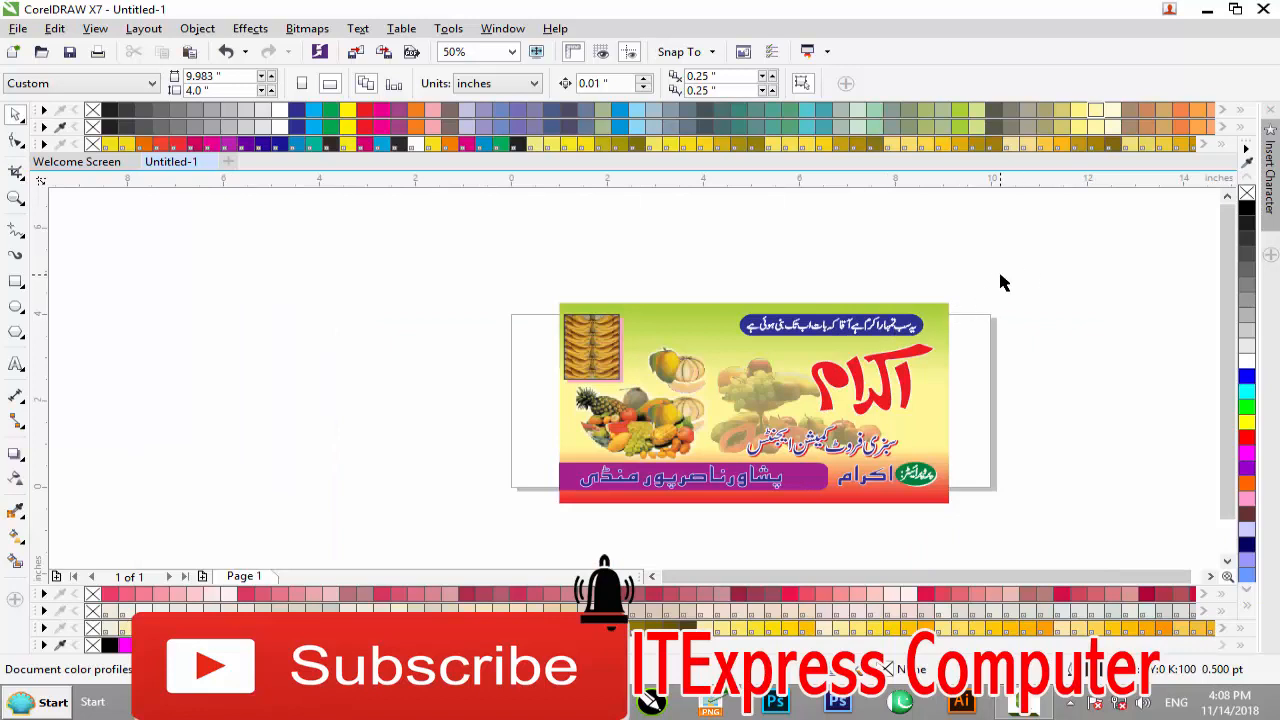
key("ctrl+e")
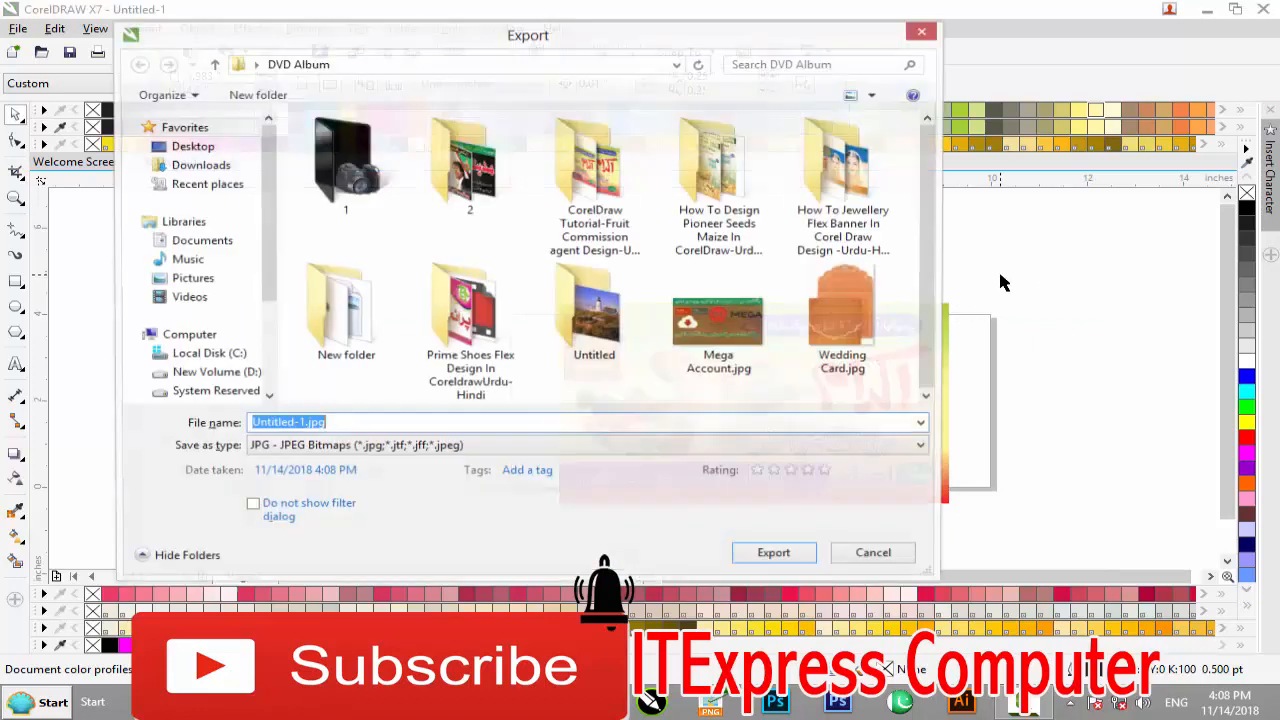
left_click(870, 556)
scroll(680, 503, "up", 2)
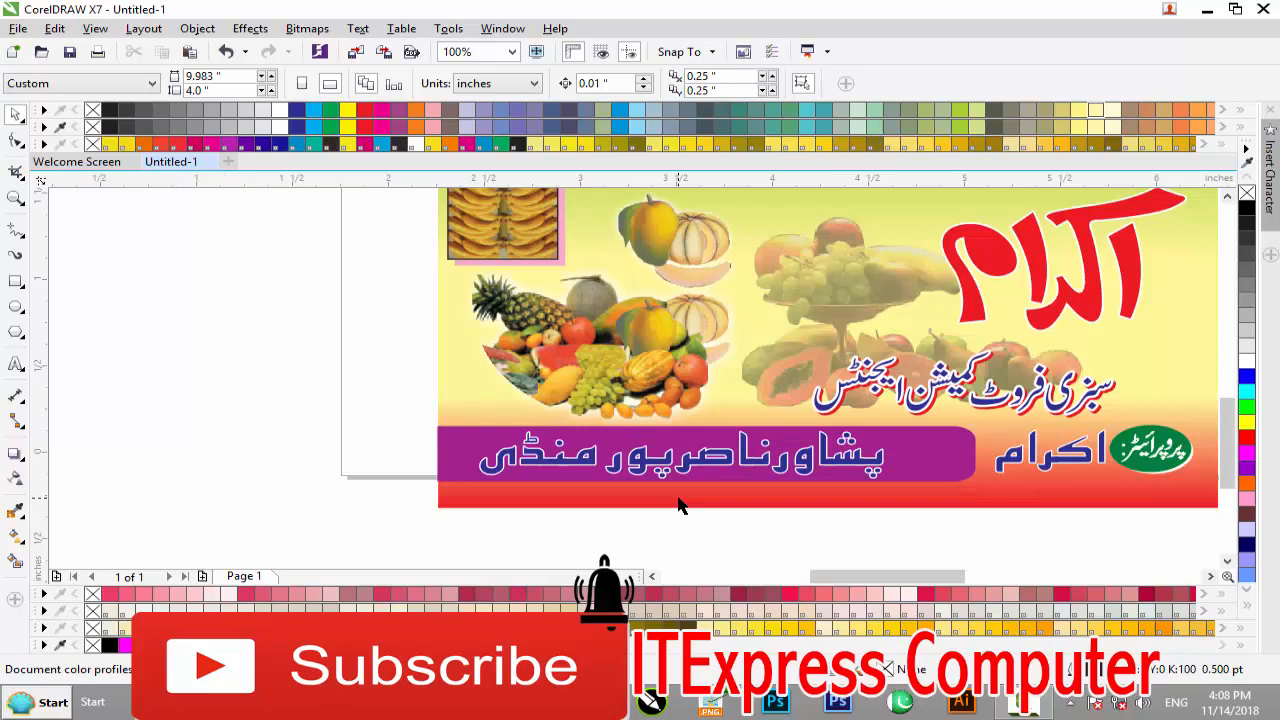
scroll(677, 504, "down", 1)
scroll(677, 504, "down", 1)
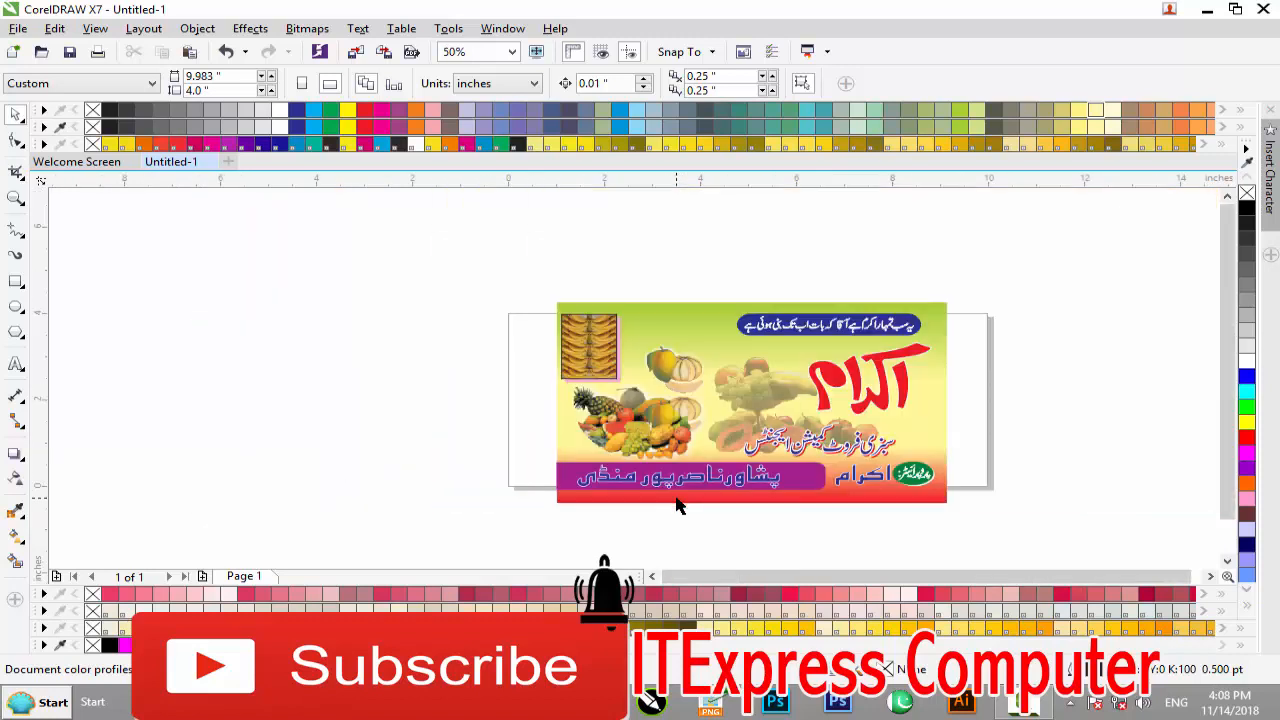
Export the banner to the DVD Album folder as Untitled-1.jpg, a JPEG in RGB Color (24-bit) mode
key("ctrl+e")
left_click(340, 448)
left_click(343, 450)
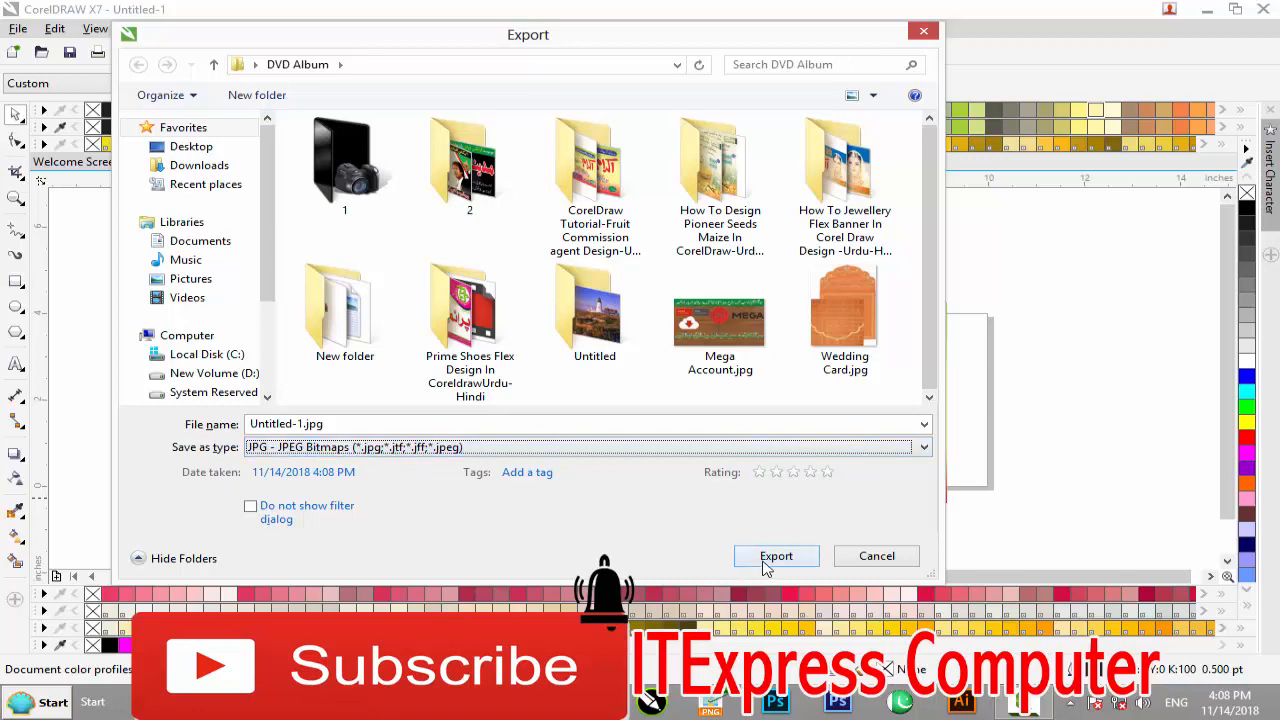
left_click(772, 566)
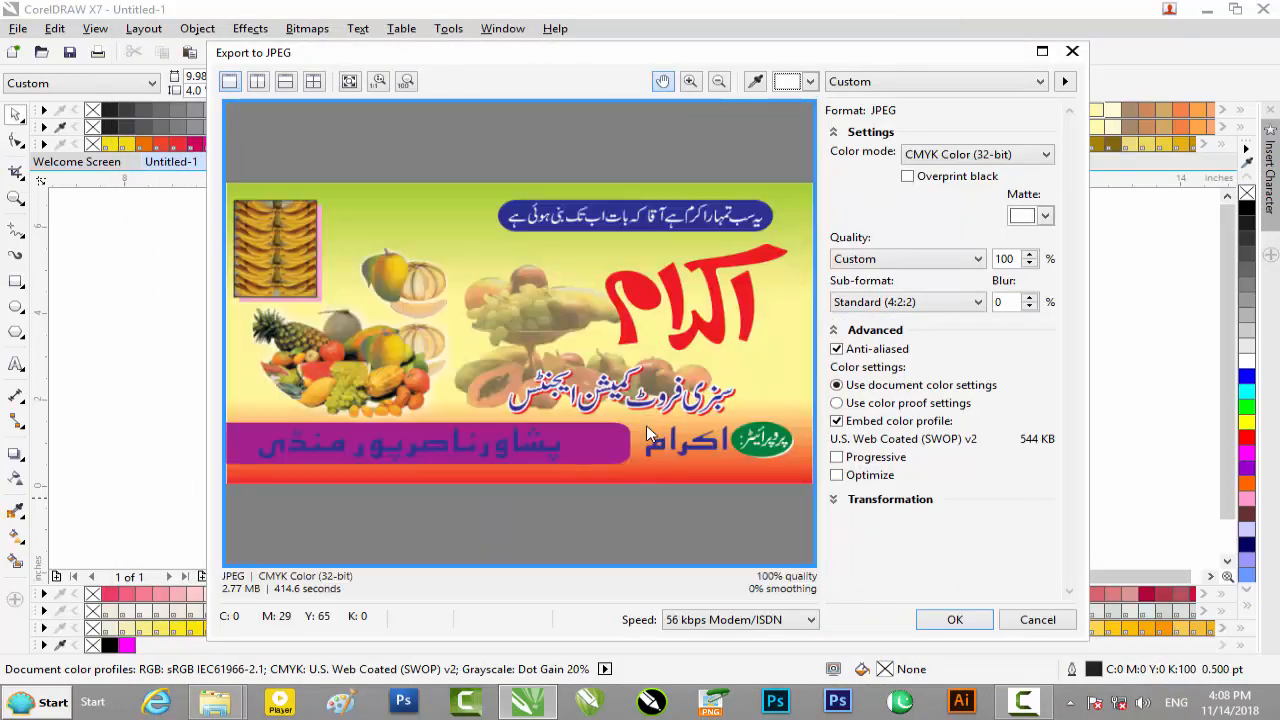
left_click(955, 156)
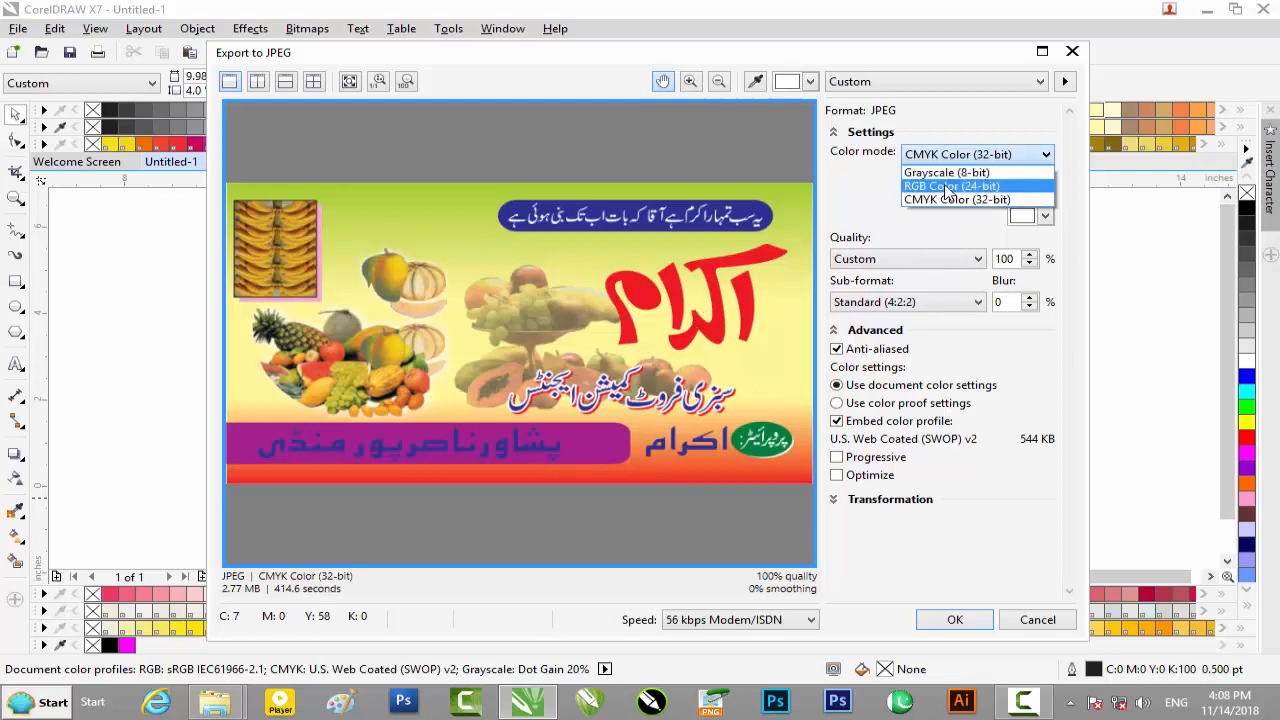
left_click(948, 187)
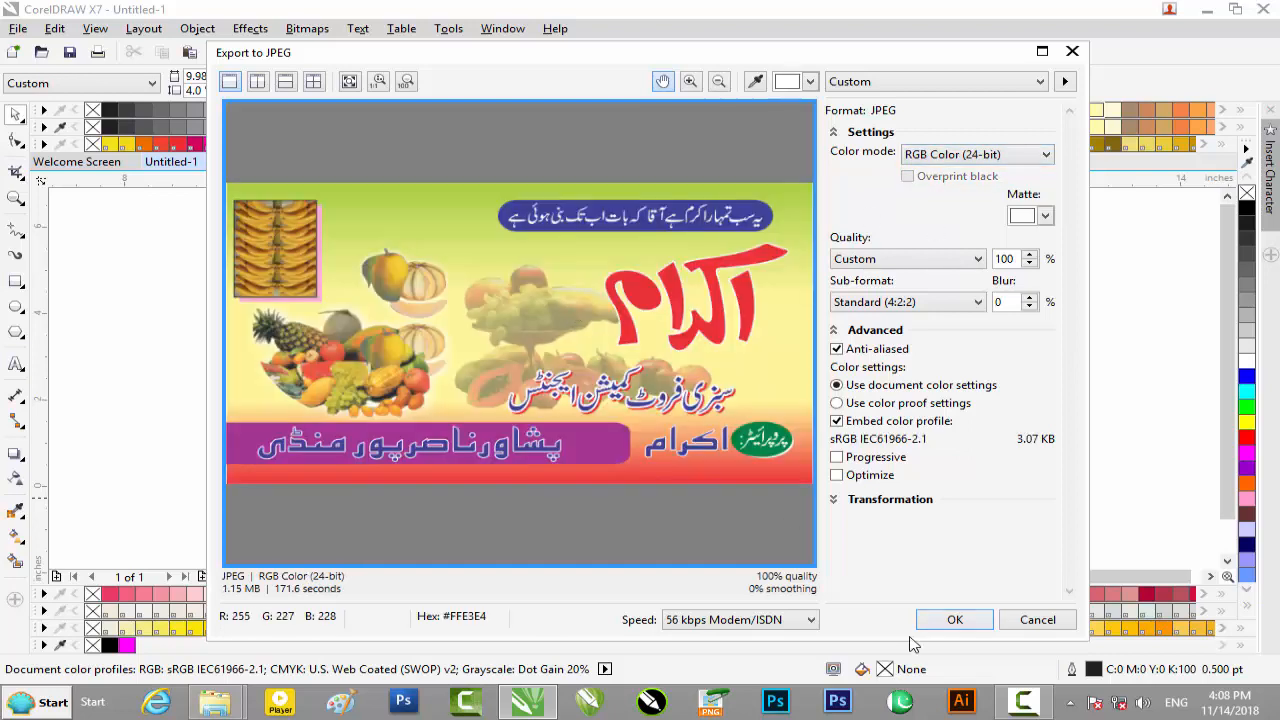
left_click(952, 620)
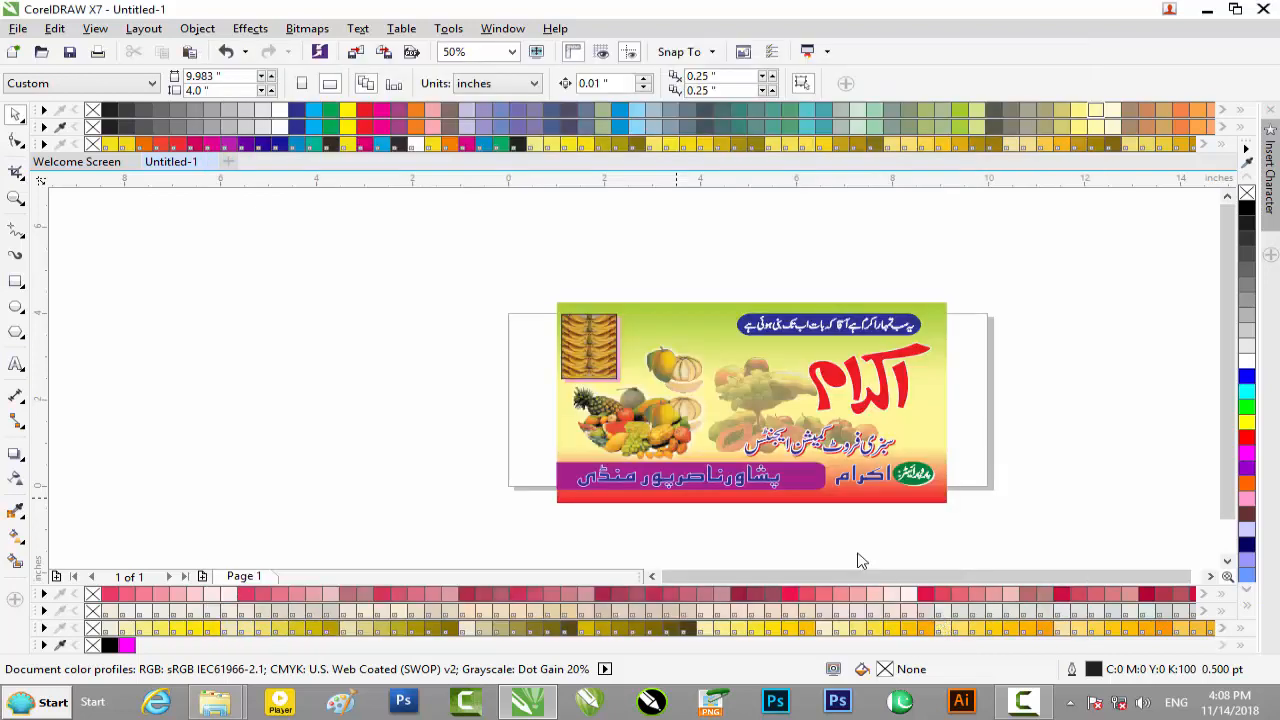
View the exported Untitled-1.jpg from the desktop's DVD Album folder in the photo viewer, and return to the desktop
left_click(1207, 12)
double_click(411, 128)
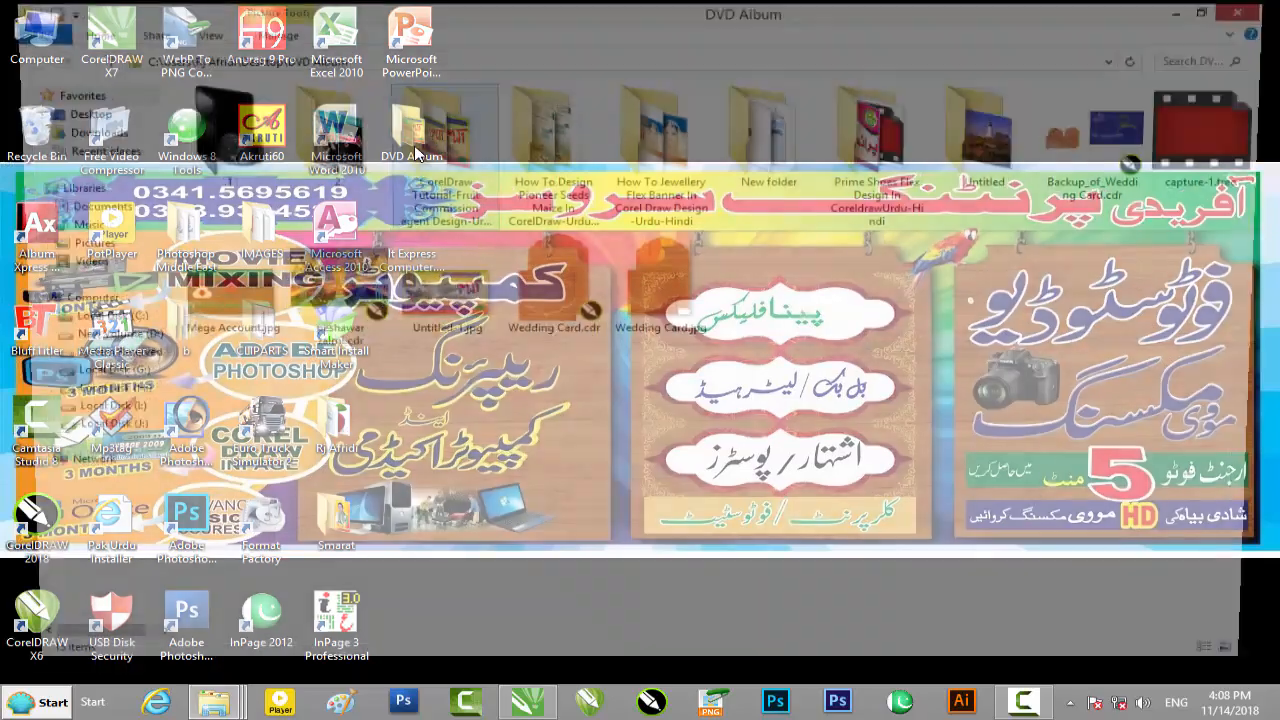
double_click(425, 320)
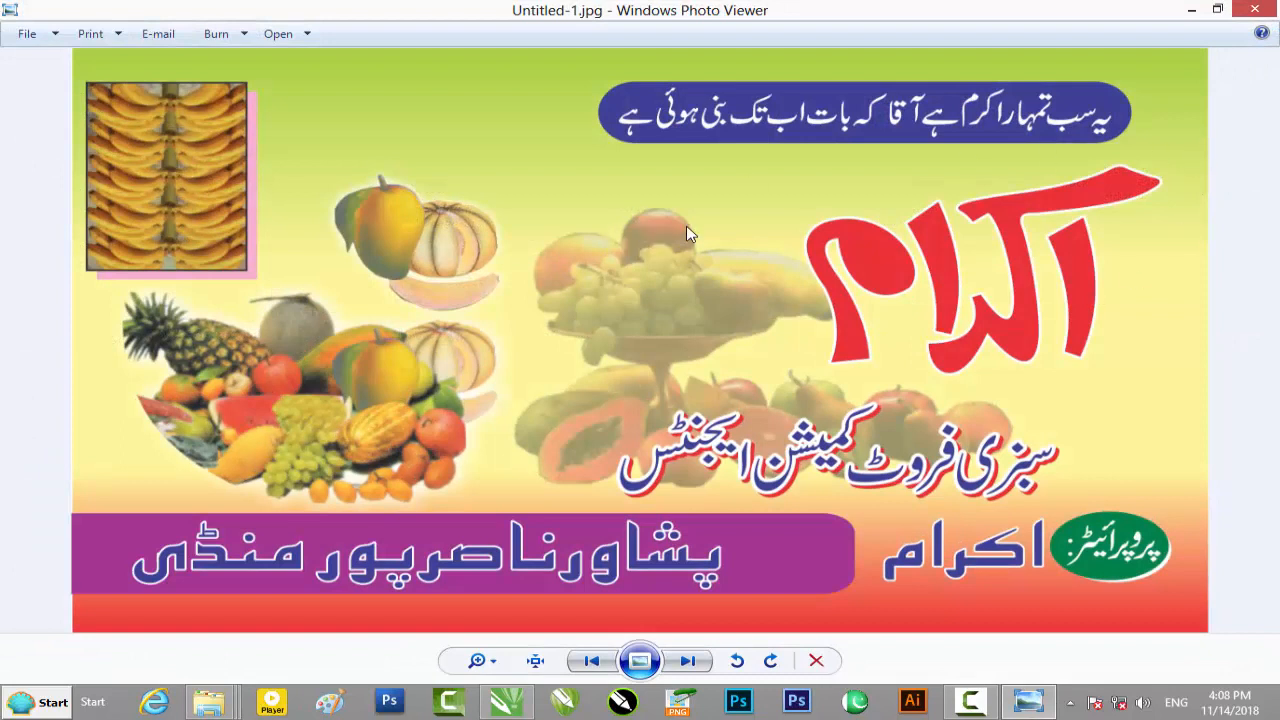
left_click(1255, 10)
left_click(1193, 12)
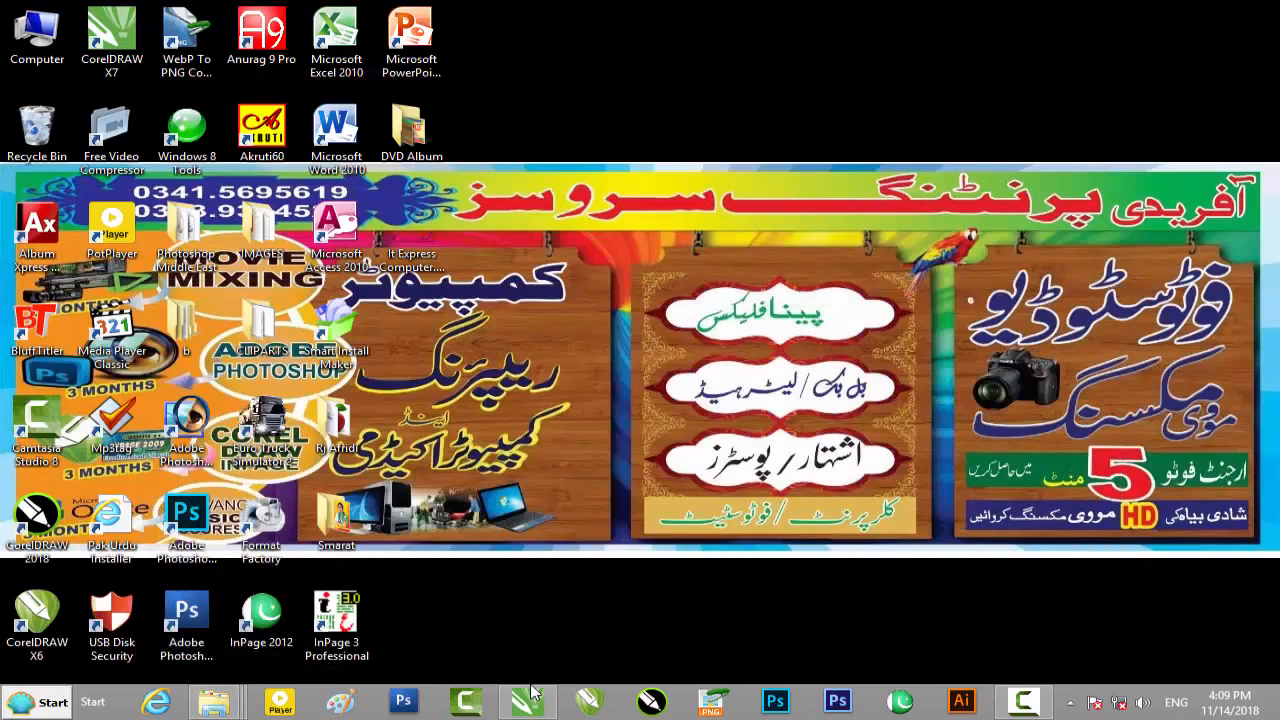
Look through the fruit commission agent design files in the tutorial's subfolder of DVD Album and close the folder window
double_click(413, 150)
double_click(680, 42)
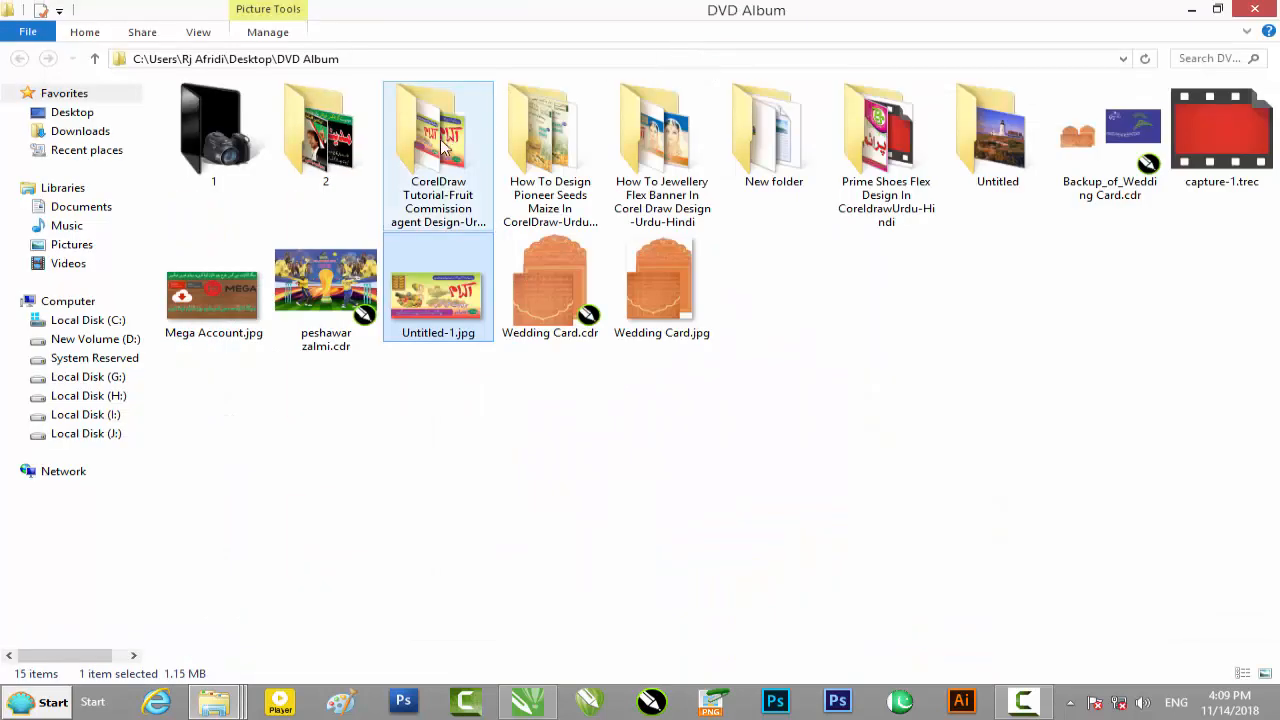
double_click(444, 147)
left_click(236, 196)
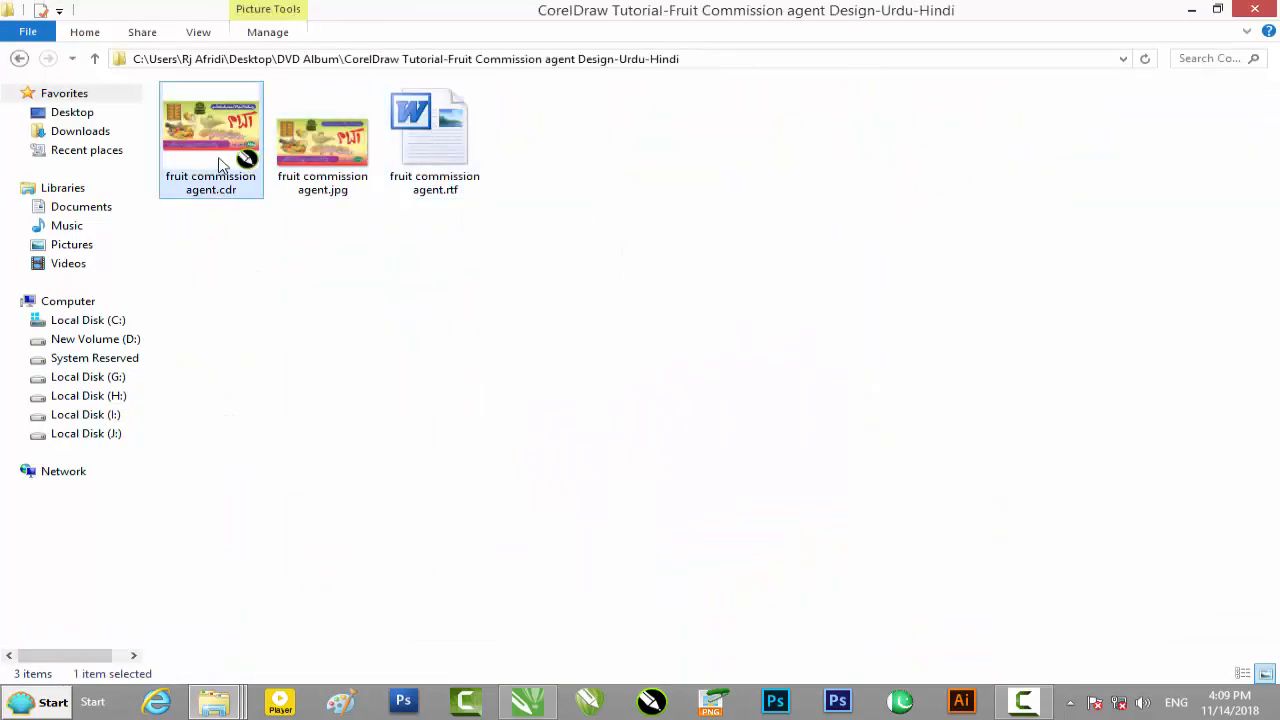
left_click(1260, 9)
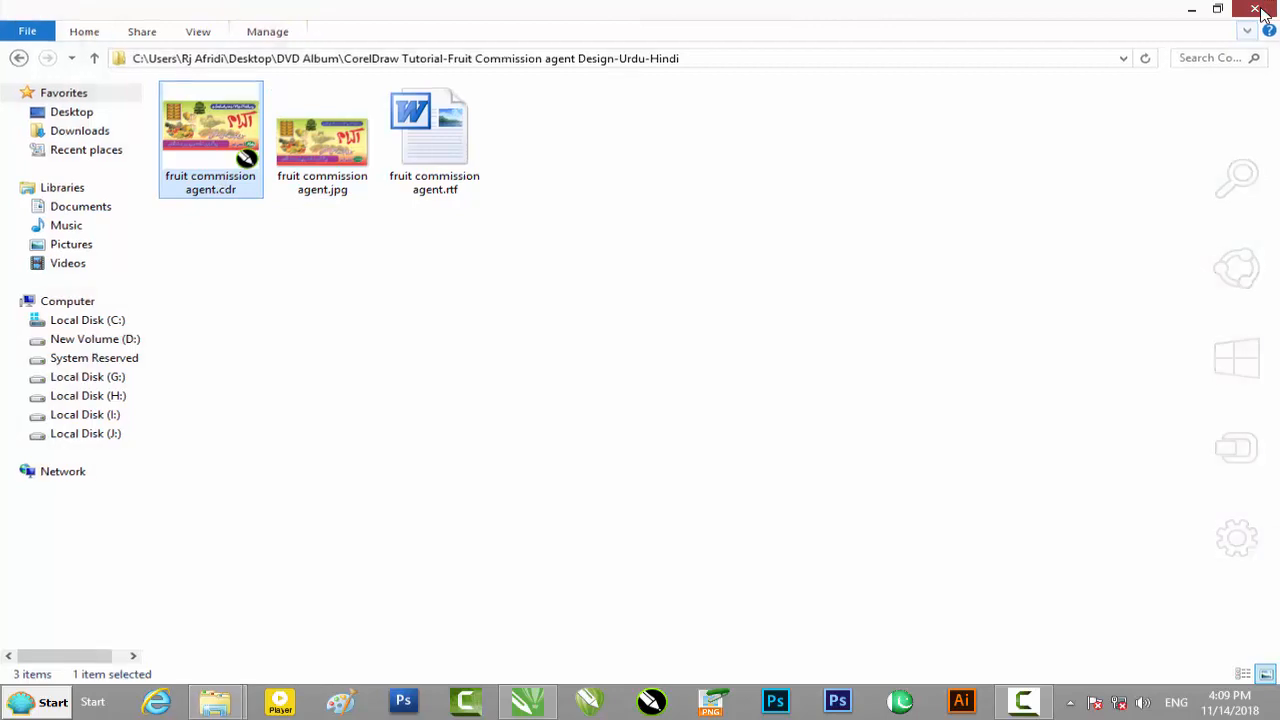